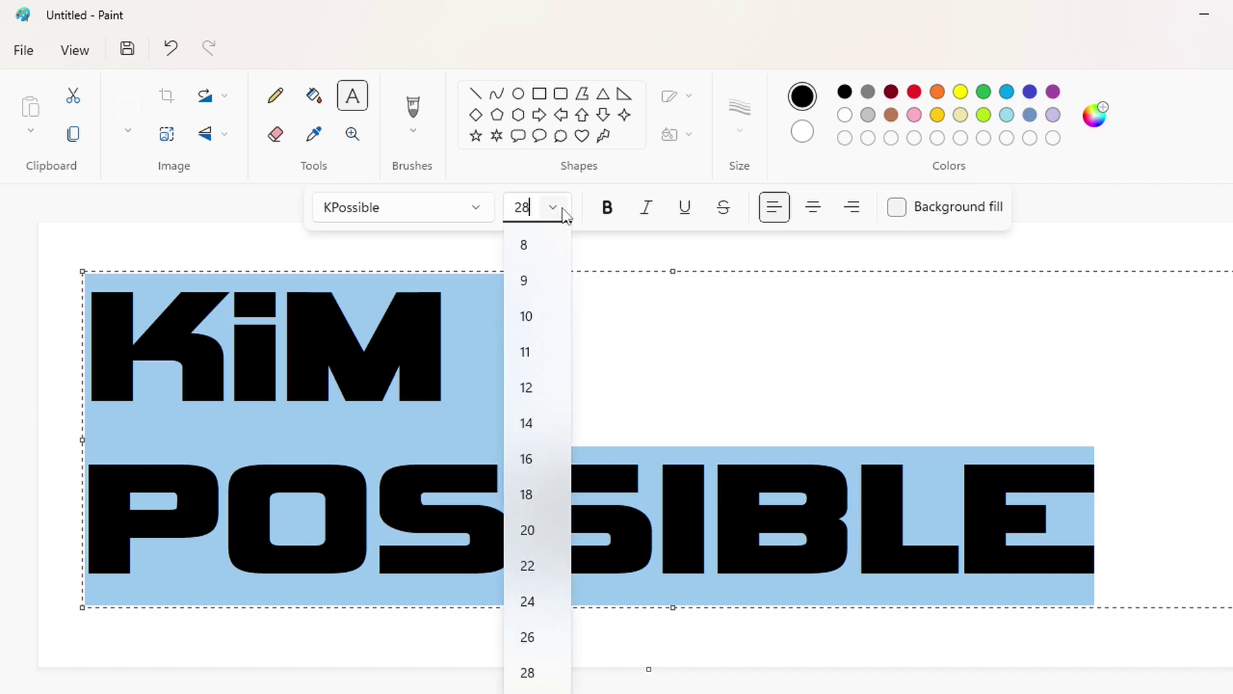
# Step: Apply size 280 and italics to the KiM POSSIBLE text, and remove the space before KiM
pyautogui.press('Return')
pyautogui.hotkey('ctrl', 'i')
pyautogui.click(95, 363)
pyautogui.click(90, 507)
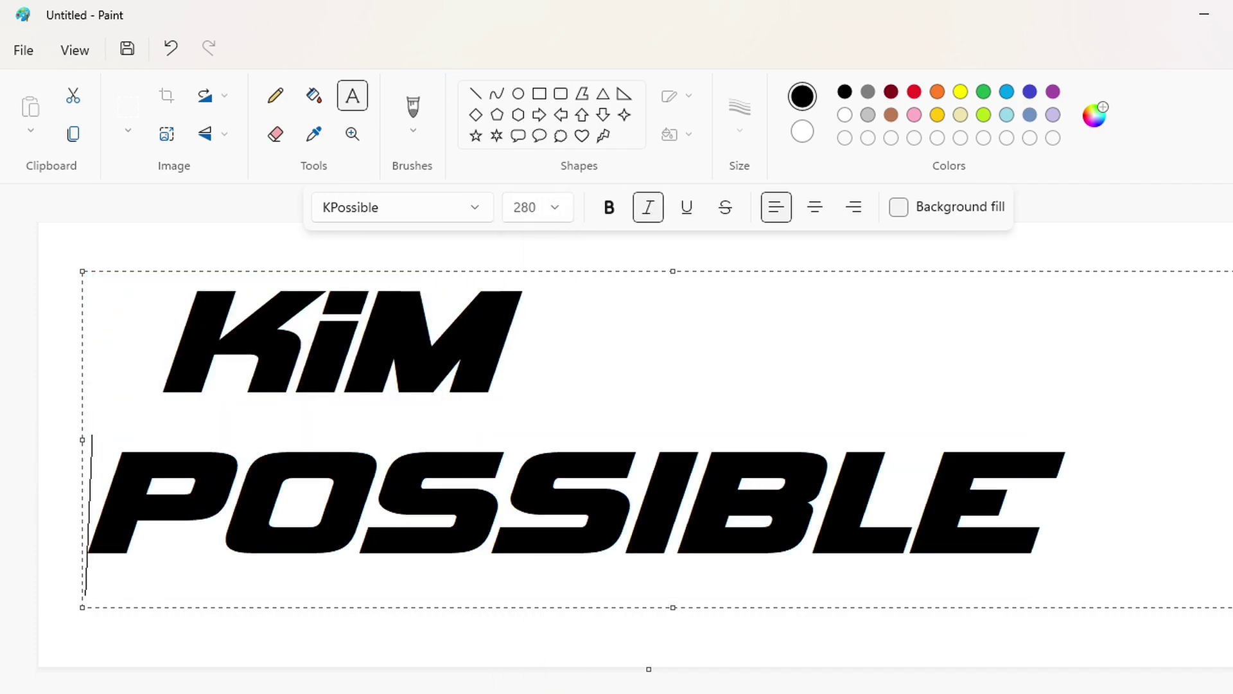
pyautogui.click(169, 361)
pyautogui.press('BackSpace')
# Step: Set the font size of both lines of text to 290 and commit the text to the canvas
pyautogui.moveTo(1083, 470); pyautogui.dragTo(33, 323)
pyautogui.click(554, 206)
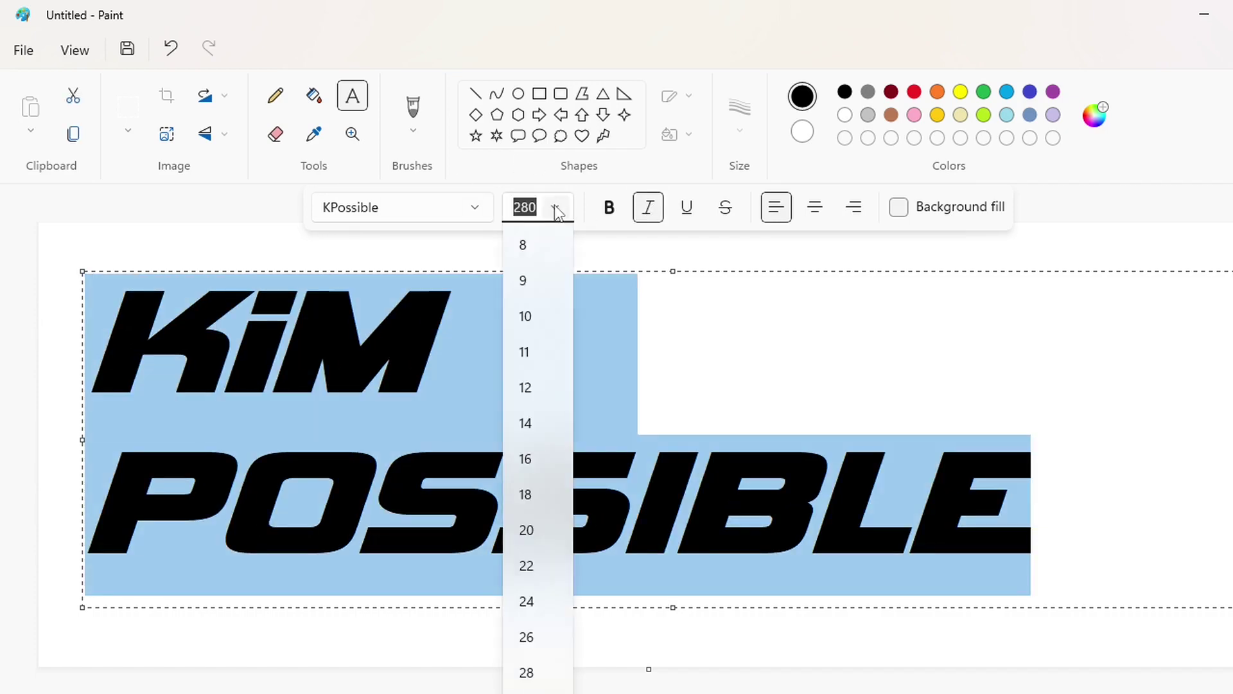
pyautogui.write('290')
pyautogui.press('Return')
pyautogui.click(61, 366)
pyautogui.click(315, 95)
pyautogui.click(845, 115)
pyautogui.click(143, 341)
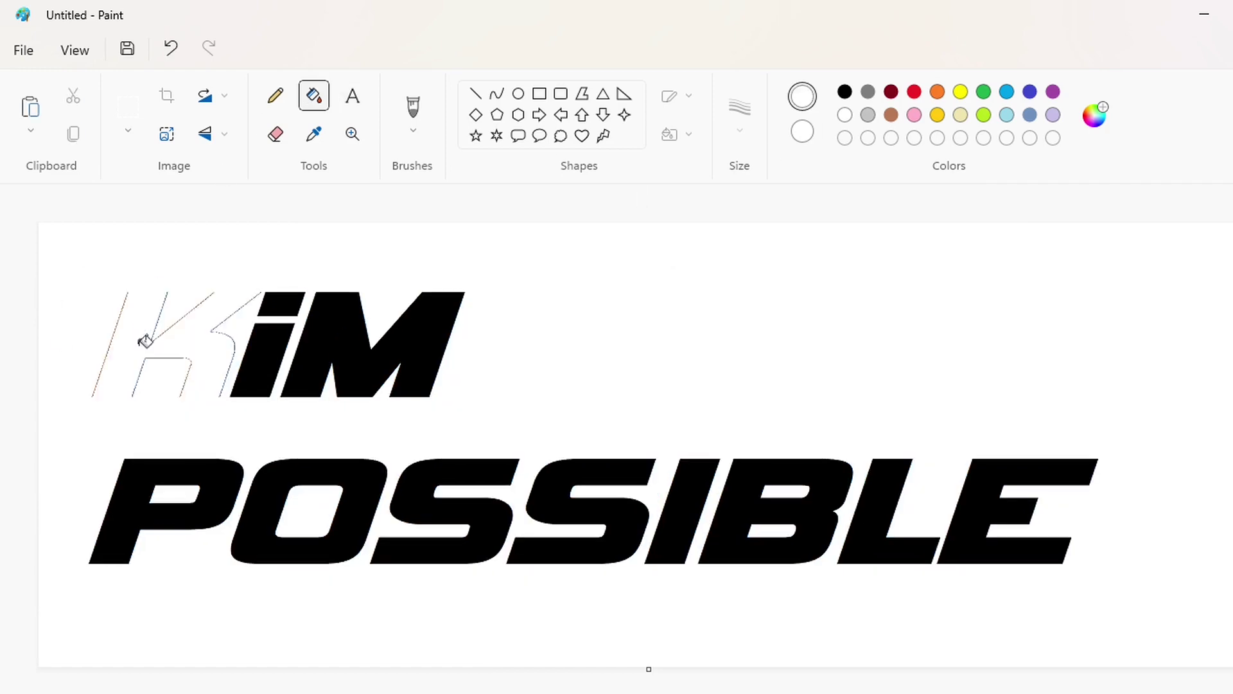
pyautogui.hotkey('ctrl', 'z')
# Step: Cut out the word KiM and clear its original spot above POSSIBLE to white
pyautogui.click(128, 107)
pyautogui.moveTo(519, 239); pyautogui.dragTo(65, 426)
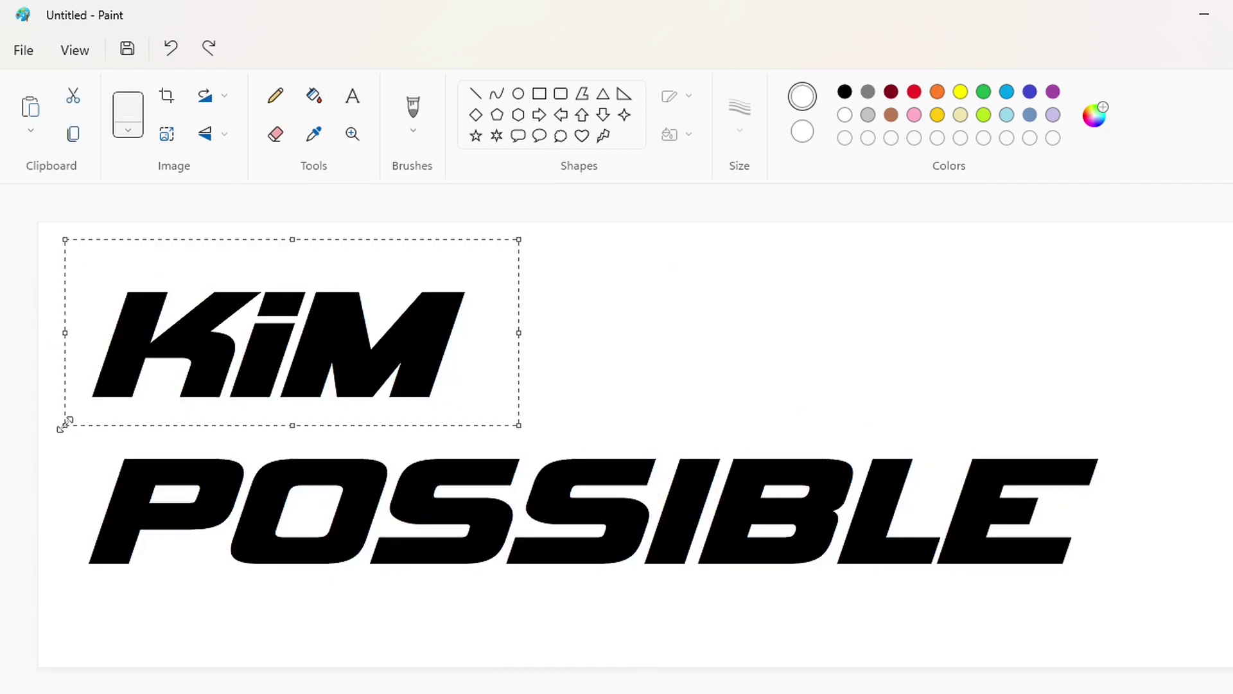
pyautogui.click(539, 94)
pyautogui.moveTo(694, 225); pyautogui.dragTo(178, 426)
pyautogui.moveTo(72, 416); pyautogui.dragTo(252, 278)
# Step: Paste KiM as a transparent selection and place it closely above POSSIBLE, aligned with the slant of the letters
pyautogui.scroll(1, 762, 413)
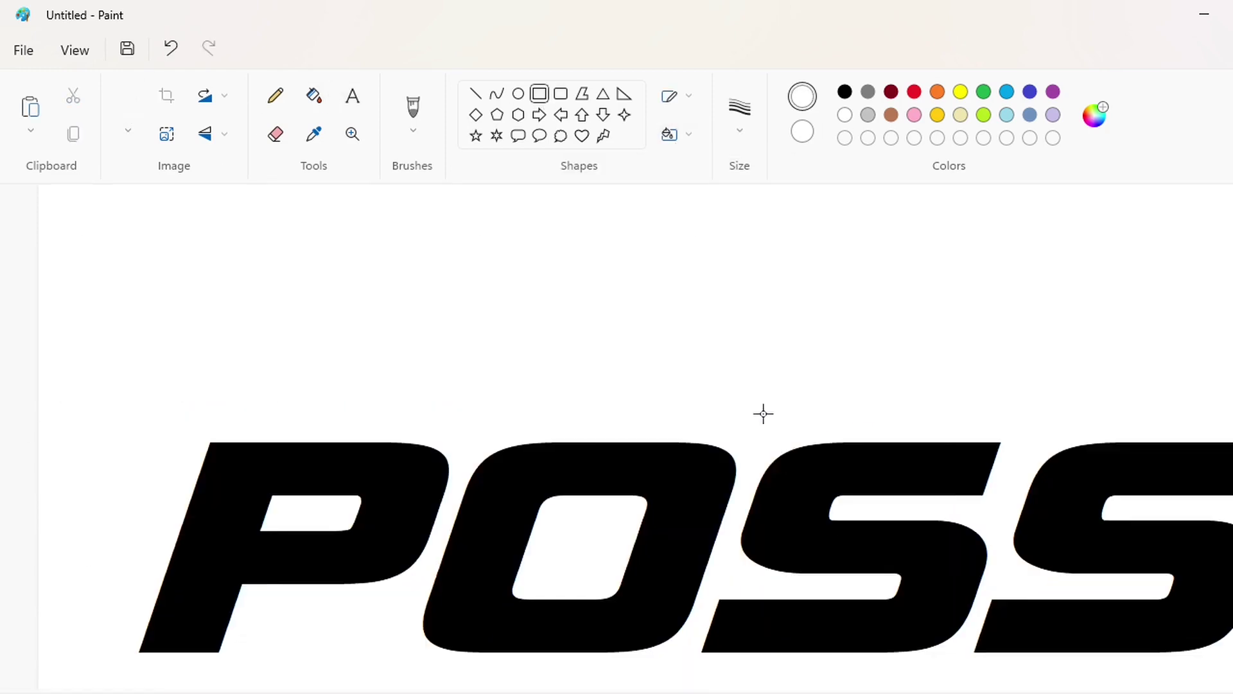
pyautogui.hotkey('ctrl', 'v')
pyautogui.click(128, 131)
pyautogui.click(102, 293)
pyautogui.moveTo(247, 378); pyautogui.dragTo(362, 285)
pyautogui.press('Up')
pyautogui.press('Up')
pyautogui.press('Up')
pyautogui.press('Up')
pyautogui.press('Up')
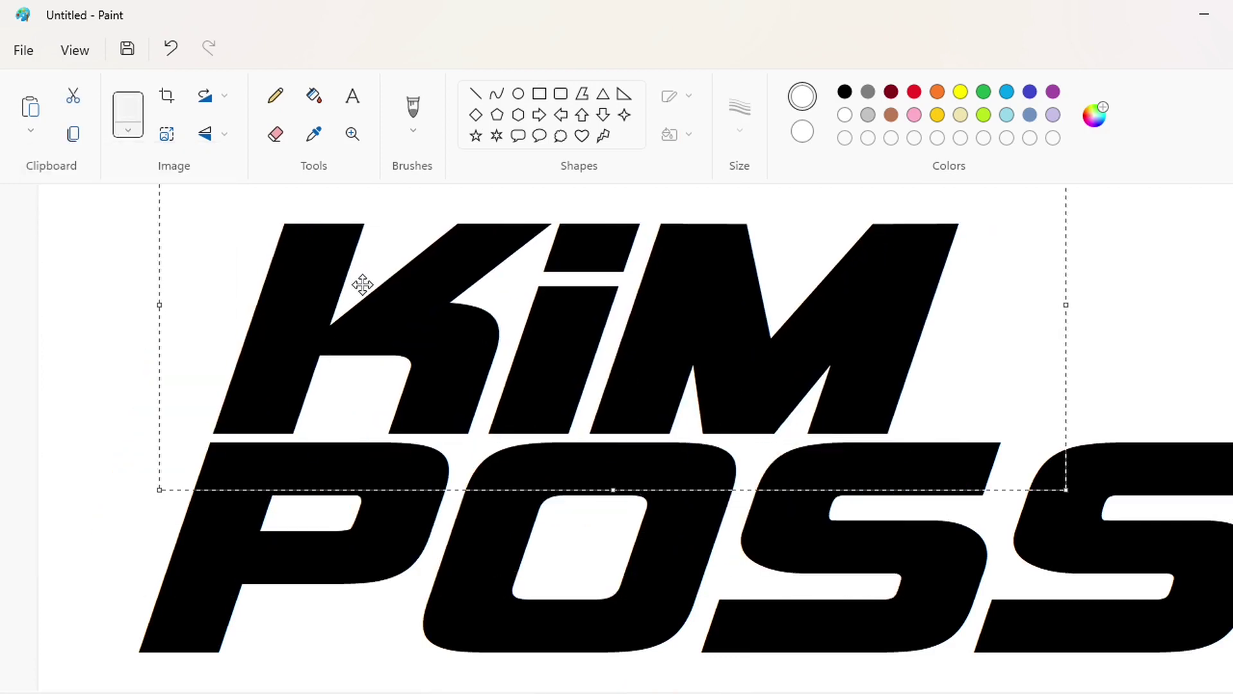
pyautogui.click(1140, 545)
pyautogui.scroll(-1, 1105, 593)
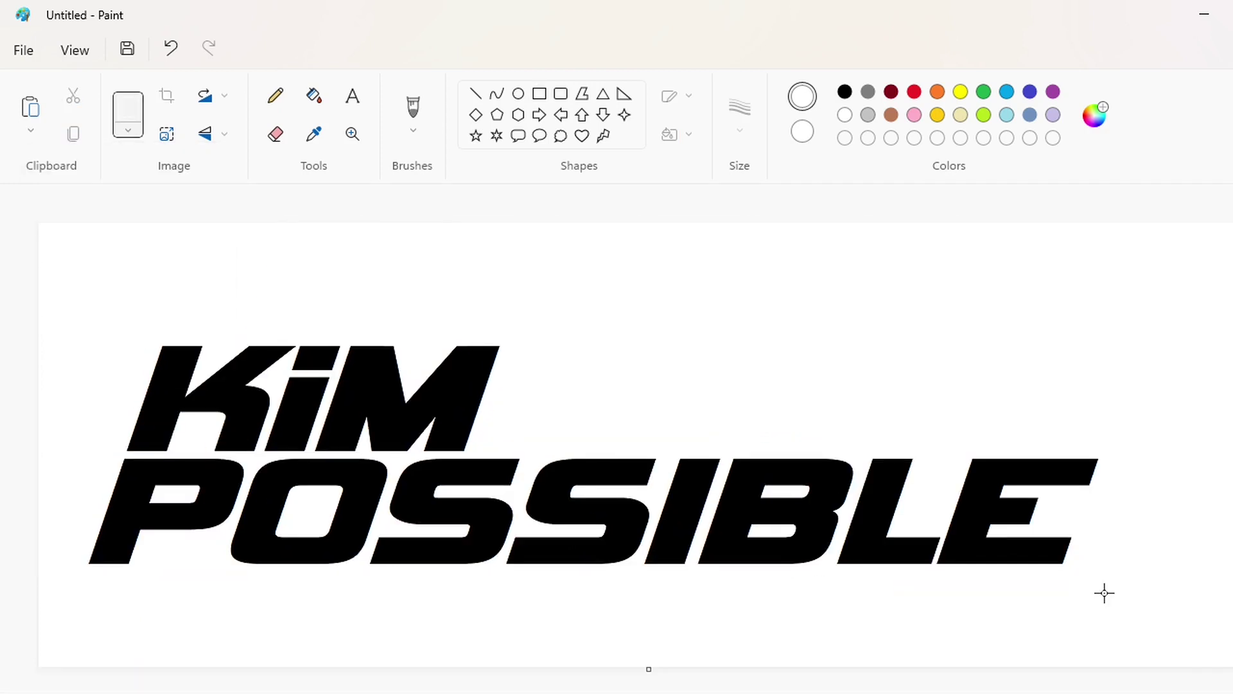
# Step: Draw horizontal purple lines beneath POSSIBLE, above its exposed part beside KiM, and above KiM
pyautogui.click(1055, 94)
pyautogui.click(475, 94)
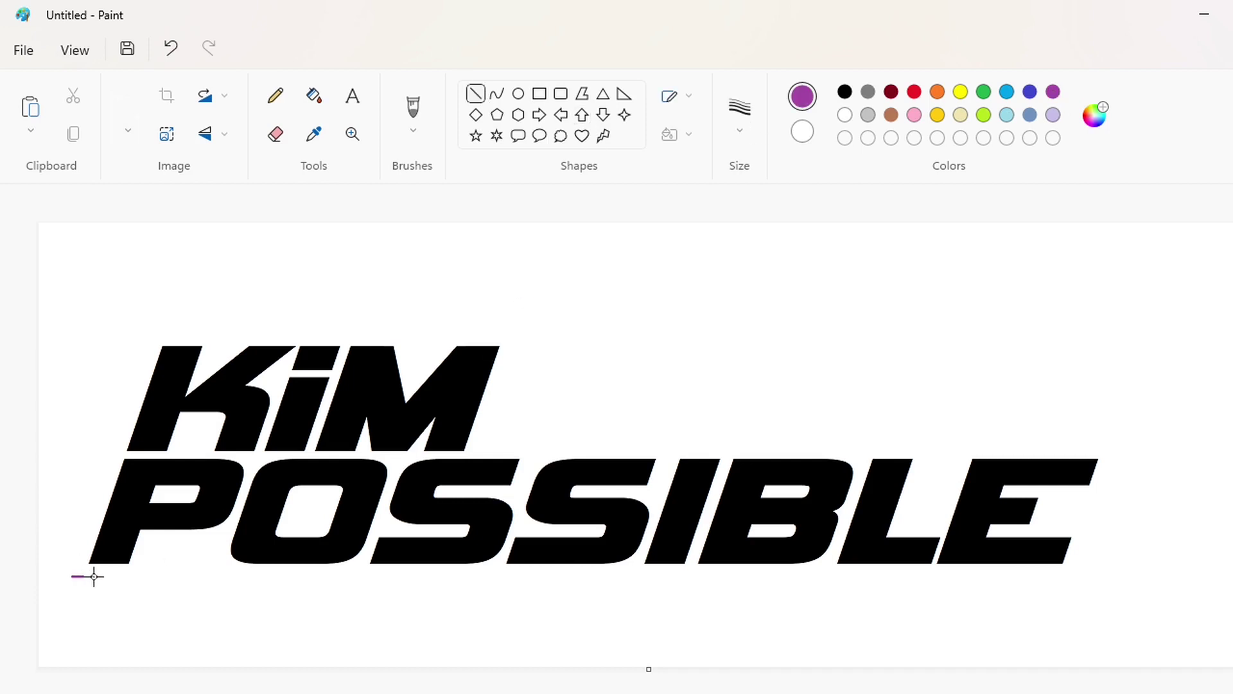
pyautogui.moveTo(94, 577); pyautogui.dragTo(1132, 572)
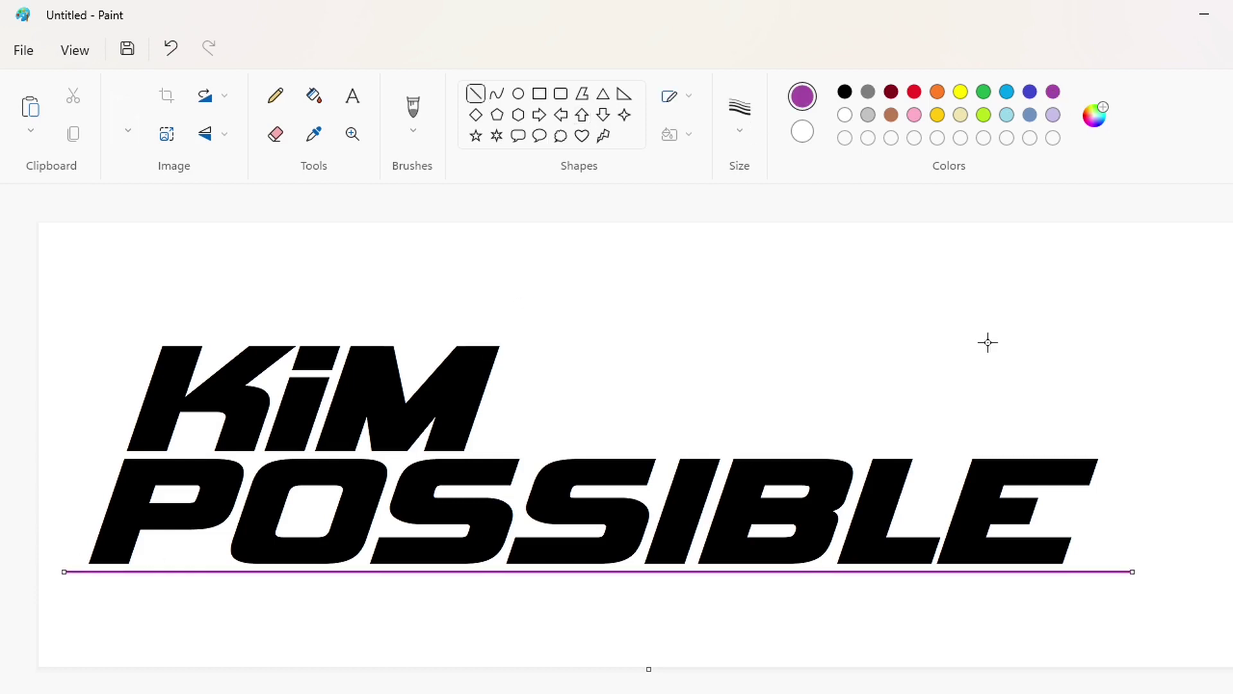
pyautogui.click(476, 456)
pyautogui.moveTo(491, 448); pyautogui.dragTo(1144, 449)
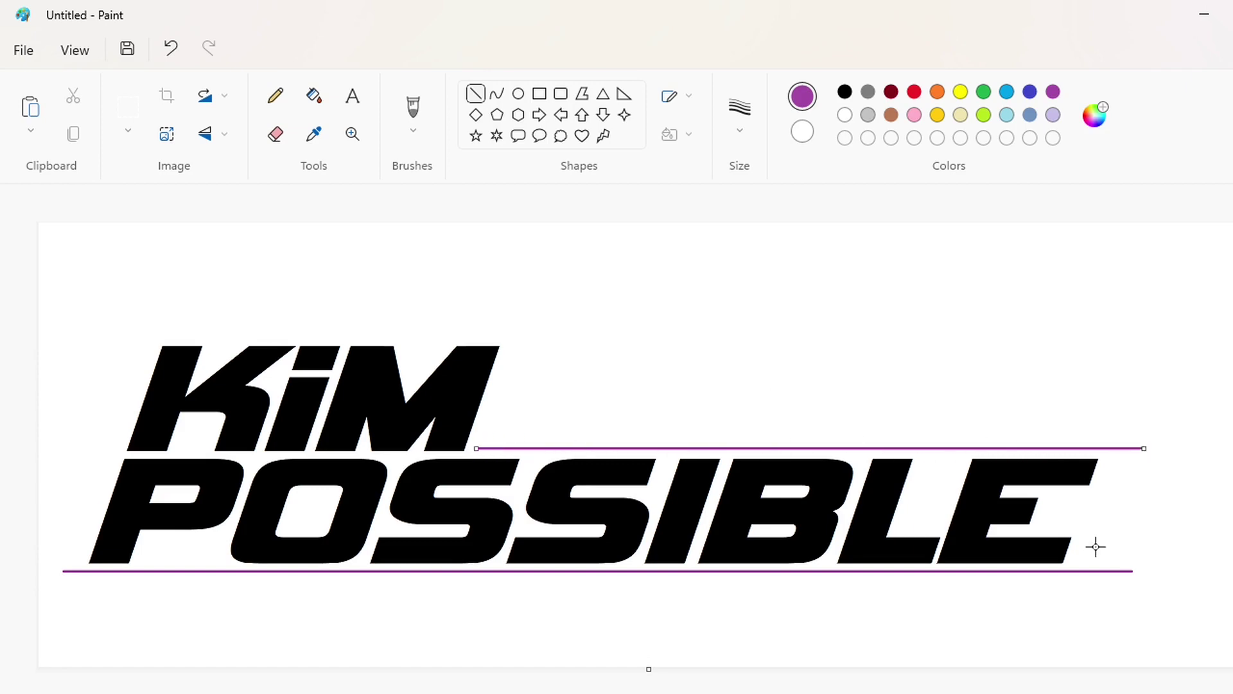
pyautogui.moveTo(142, 335); pyautogui.dragTo(549, 338)
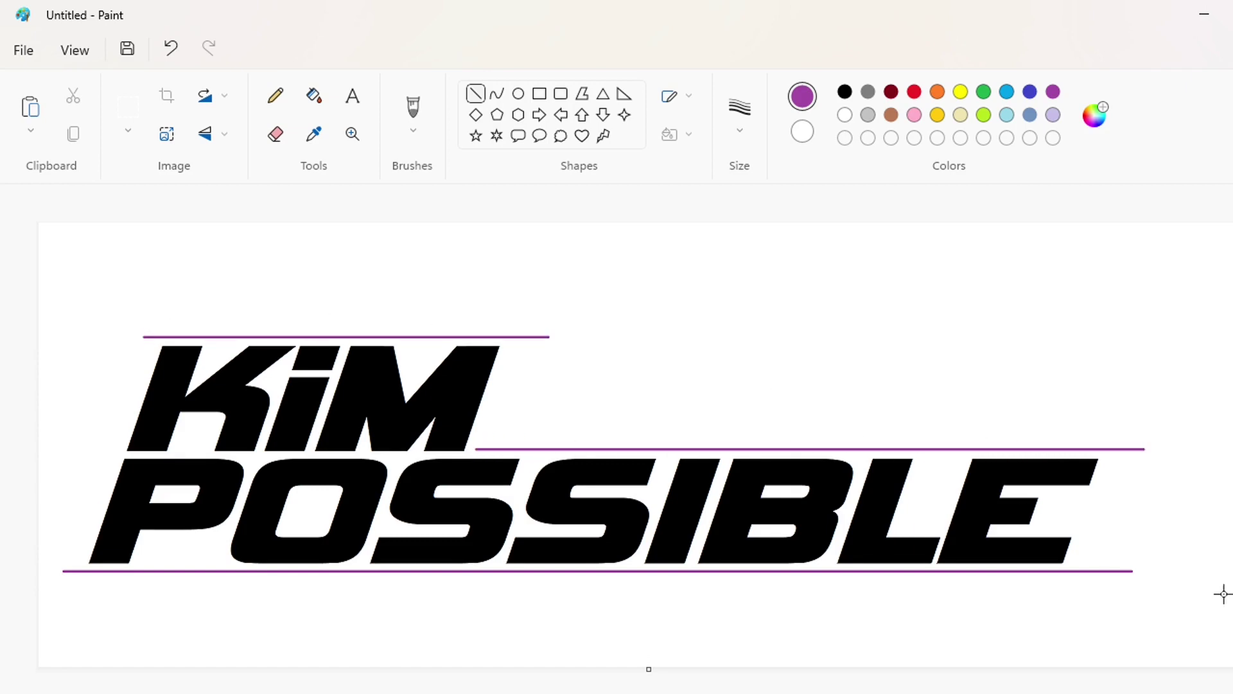
# Step: Draw slanted purple lines along the left side of both words and along the right side of KiM's M
pyautogui.scroll(2, 1224, 594)
pyautogui.moveTo(274, 196); pyautogui.dragTo(106, 690)
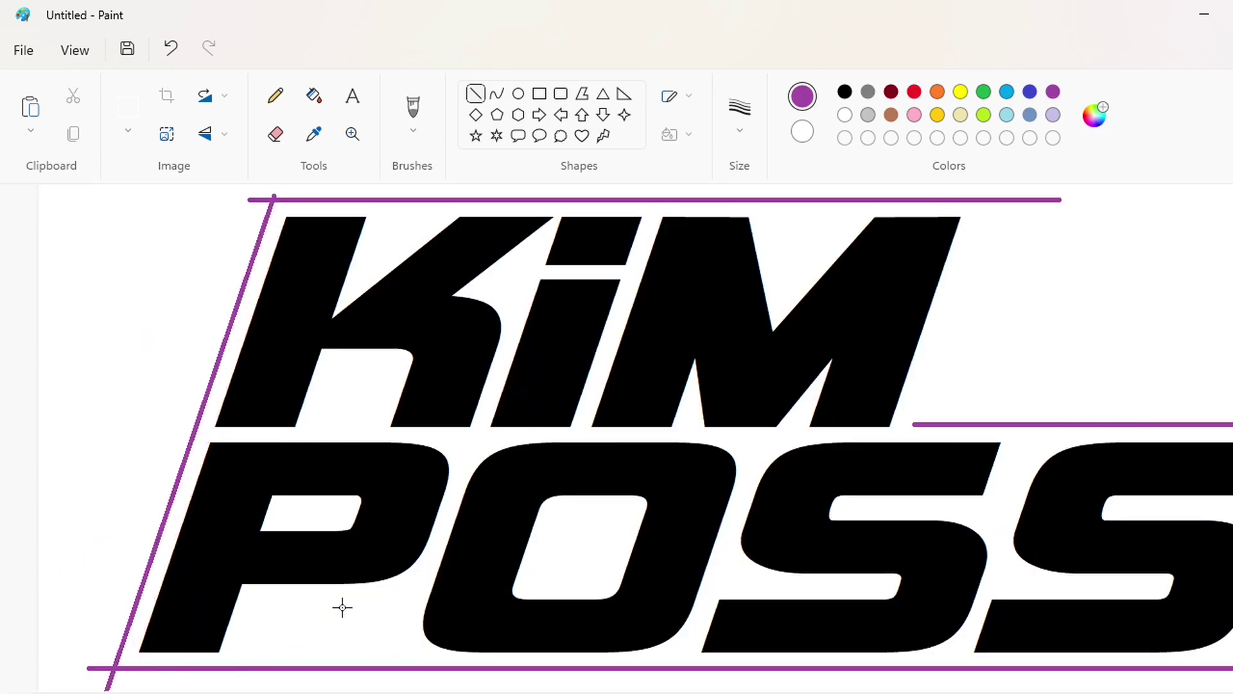
pyautogui.hscroll(5, 342, 607)
pyautogui.moveTo(582, 193); pyautogui.dragTo(497, 444)
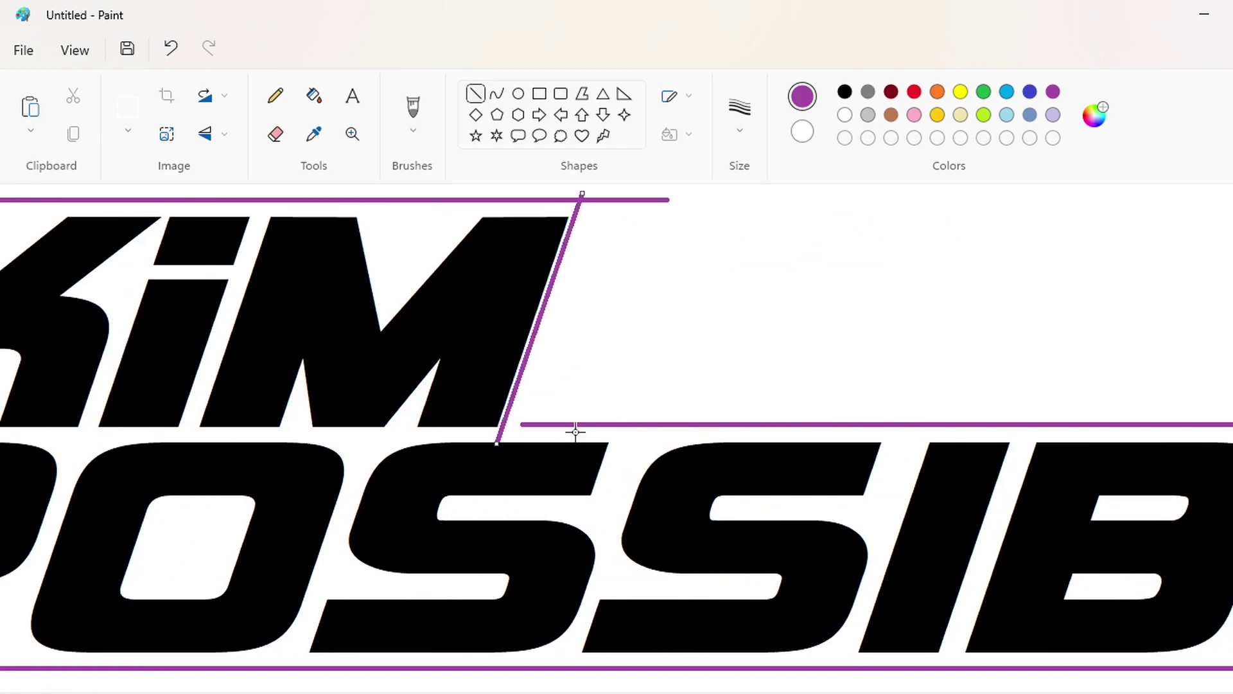
pyautogui.press('Up')
pyautogui.press('Up')
pyautogui.press('Up')
pyautogui.press('Up')
pyautogui.press('Right')
pyautogui.press('Right')
pyautogui.press('Right')
pyautogui.press('Right')
pyautogui.press('Right')
pyautogui.press('Right')
pyautogui.press('Right')
pyautogui.press('Right')
pyautogui.press('Right')
pyautogui.press('Right')
# Step: Draw a slanted purple line past the right side of the E, crossing both horizontal lines of POSSIBLE
pyautogui.hscroll(-4, 589, 499)
pyautogui.hscroll(14, 617, 439)
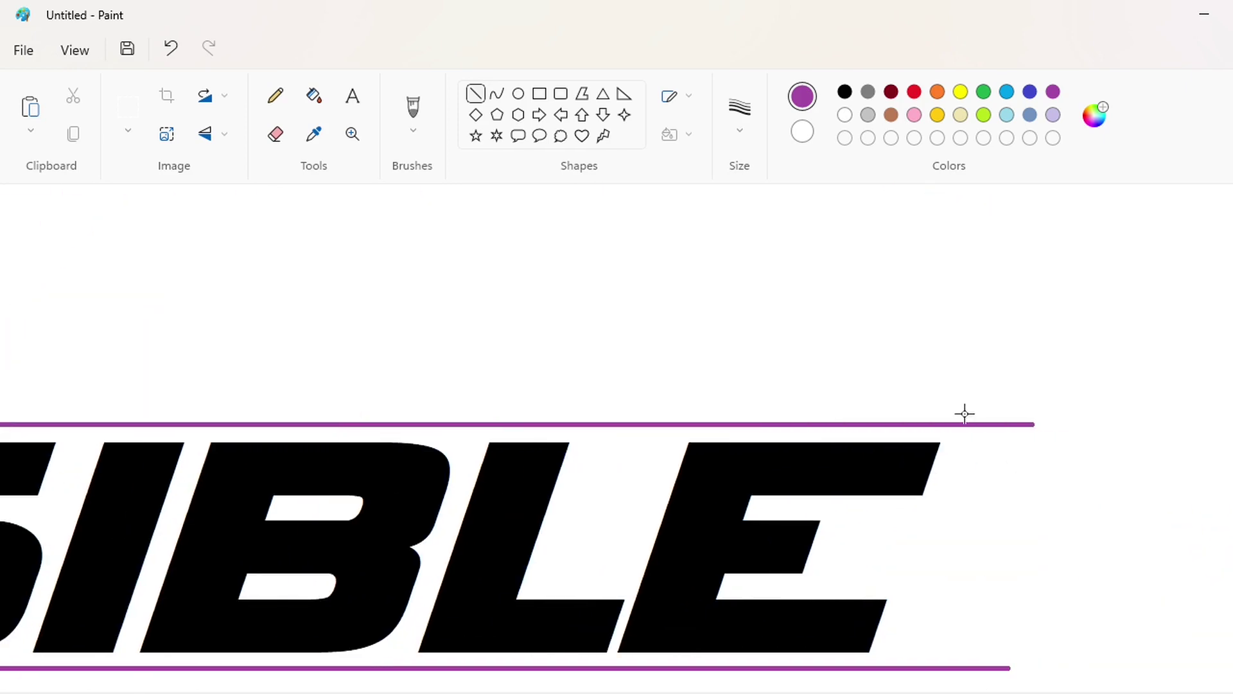
pyautogui.press('Left')
pyautogui.press('Left')
pyautogui.press('Left')
pyautogui.press('Left')
pyautogui.press('Left')
pyautogui.press('Left')
pyautogui.press('Left')
pyautogui.moveTo(965, 414)
pyautogui.mouseDown()
pyautogui.moveTo(871, 691)
pyautogui.moveTo(956, 413)
pyautogui.mouseUp()
pyautogui.press('Right')
pyautogui.press('Right')
pyautogui.press('Right')
pyautogui.press('Right')
pyautogui.press('Right')
pyautogui.press('Right')
pyautogui.press('Right')
pyautogui.press('Right')
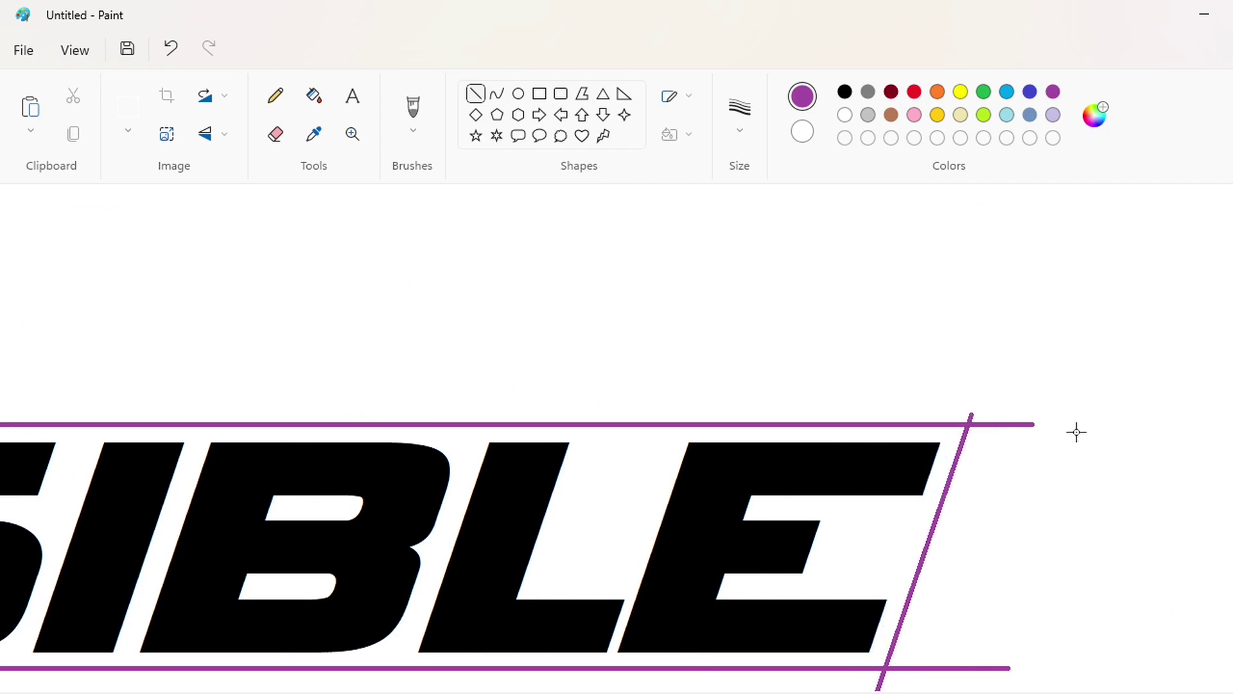
# Step: Fill the area enclosed by the border lines around the letters with purple
pyautogui.click(314, 95)
pyautogui.click(570, 503)
pyautogui.hscroll(-14, 116, 663)
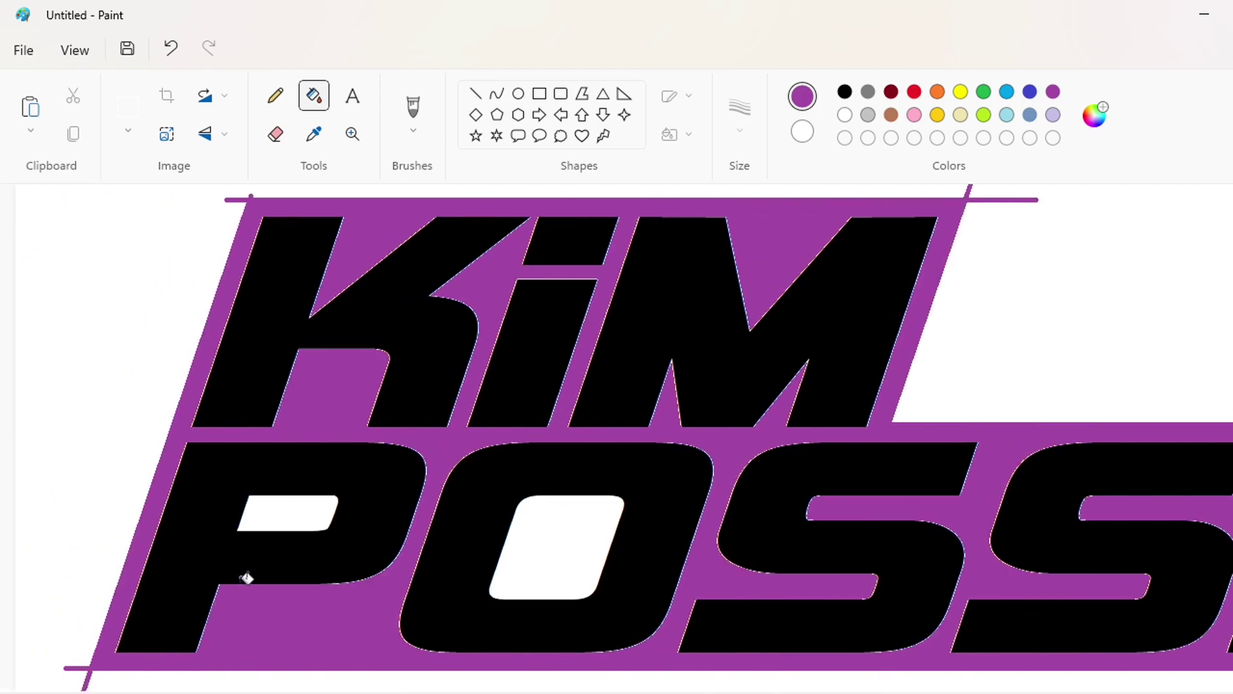
# Step: Outline the gap beneath the P in white, with straight lines along its stem and bowl and a curve following the O
pyautogui.click(476, 93)
pyautogui.click(845, 115)
pyautogui.moveTo(237, 594); pyautogui.dragTo(209, 678)
pyautogui.moveTo(260, 597)
pyautogui.mouseDown()
pyautogui.moveTo(381, 596)
pyautogui.moveTo(406, 670)
pyautogui.mouseUp()
pyautogui.press('Down')
pyautogui.press('Down')
pyautogui.press('Down')
pyautogui.press('Down')
pyautogui.press('Down')
pyautogui.press('Down')
pyautogui.press('Down')
pyautogui.press('Down')
pyautogui.press('Down')
pyautogui.press('Down')
pyautogui.click(496, 93)
pyautogui.moveTo(393, 636)
pyautogui.mouseDown()
pyautogui.moveTo(380, 627)
pyautogui.moveTo(367, 671)
pyautogui.mouseUp()
# Step: Cut white notches into the lower purple border between the O and first S and between the two S letters
pyautogui.hscroll(3, 452, 669)
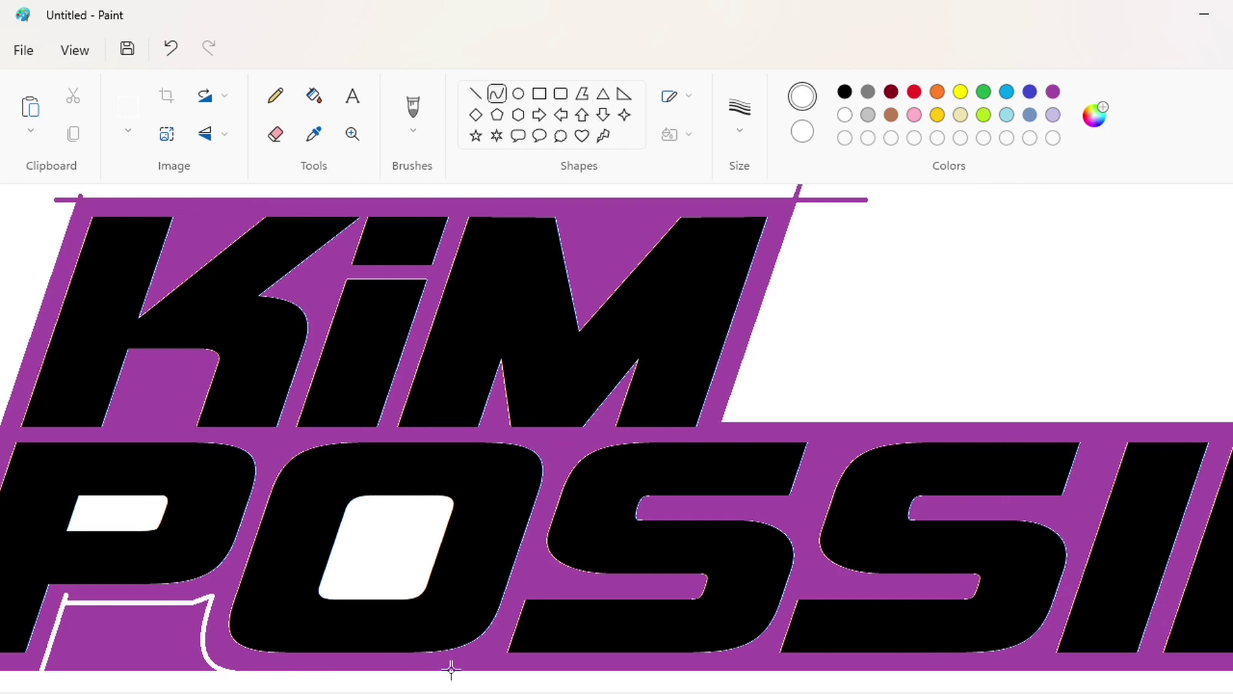
pyautogui.moveTo(482, 678); pyautogui.dragTo(460, 673)
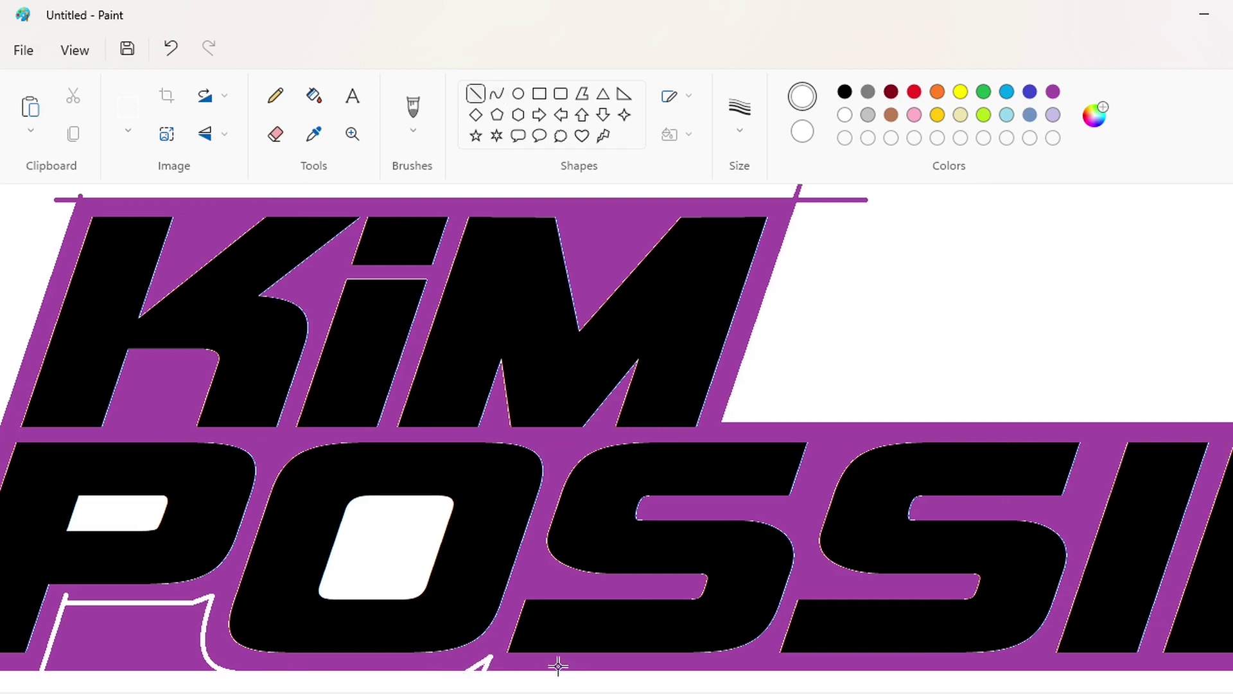
pyautogui.hscroll(3, 481, 660)
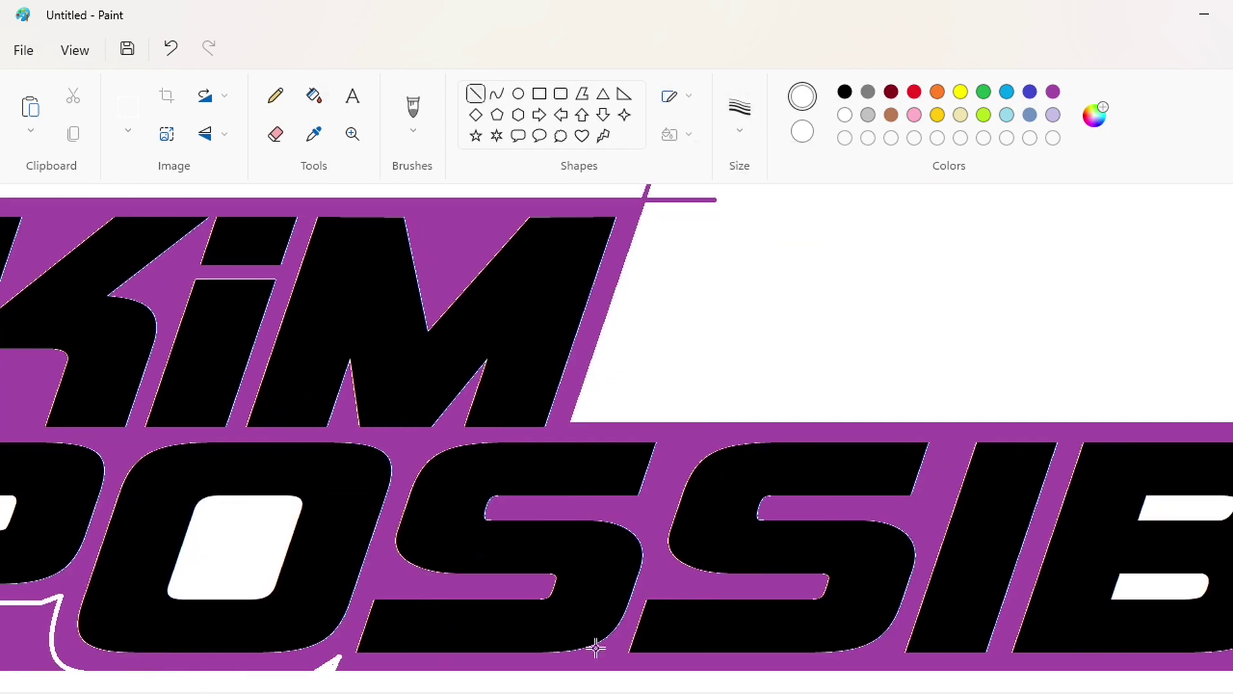
pyautogui.moveTo(614, 652); pyautogui.dragTo(588, 672)
pyautogui.click(307, 100)
# Step: Cut a white notch into the lower purple border between the second S and the I
pyautogui.hscroll(6, 457, 199)
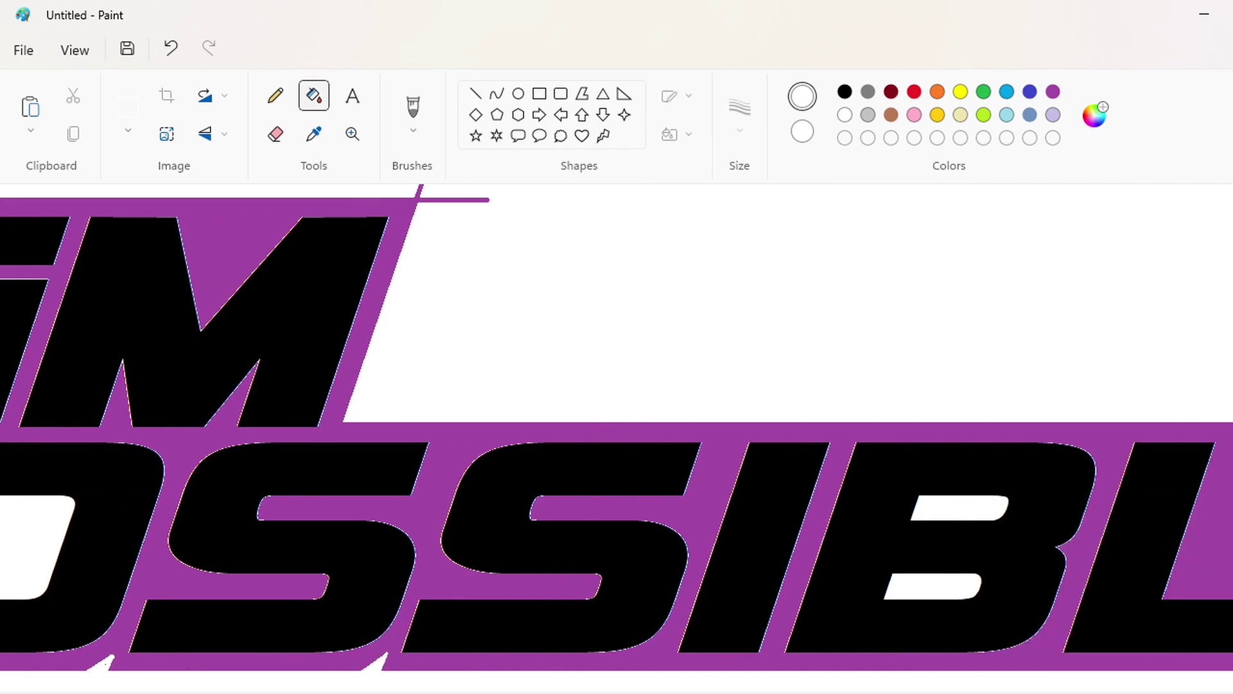
pyautogui.click(475, 93)
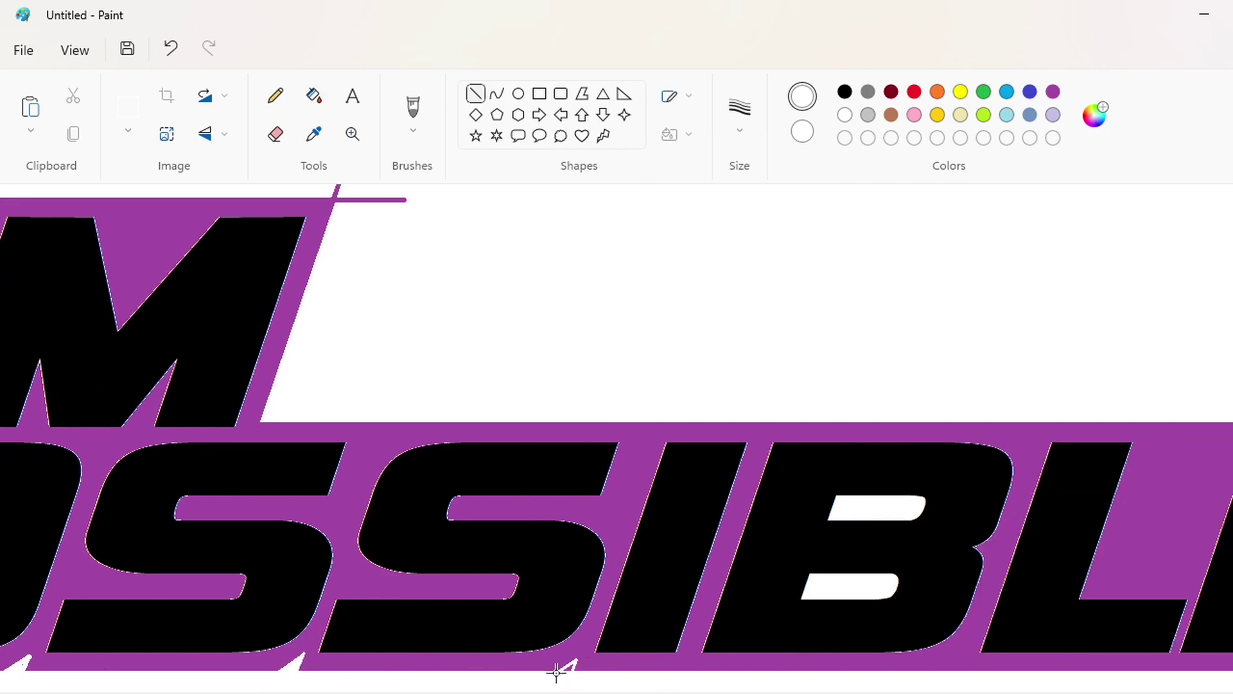
pyautogui.click(314, 96)
# Step: Cut a white notch into the lower purple border between the B and the L
pyautogui.scroll(-3, 1090, 614)
pyautogui.scroll(3, 638, 674)
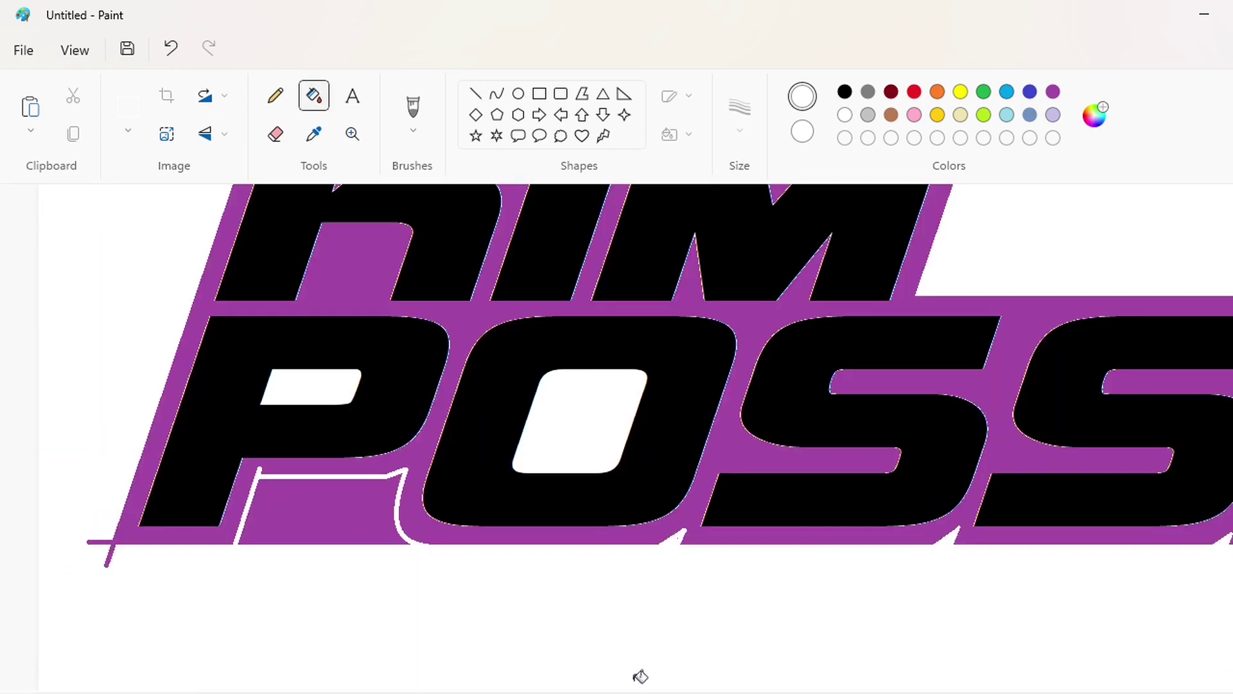
pyautogui.hscroll(12, 964, 653)
pyautogui.click(475, 93)
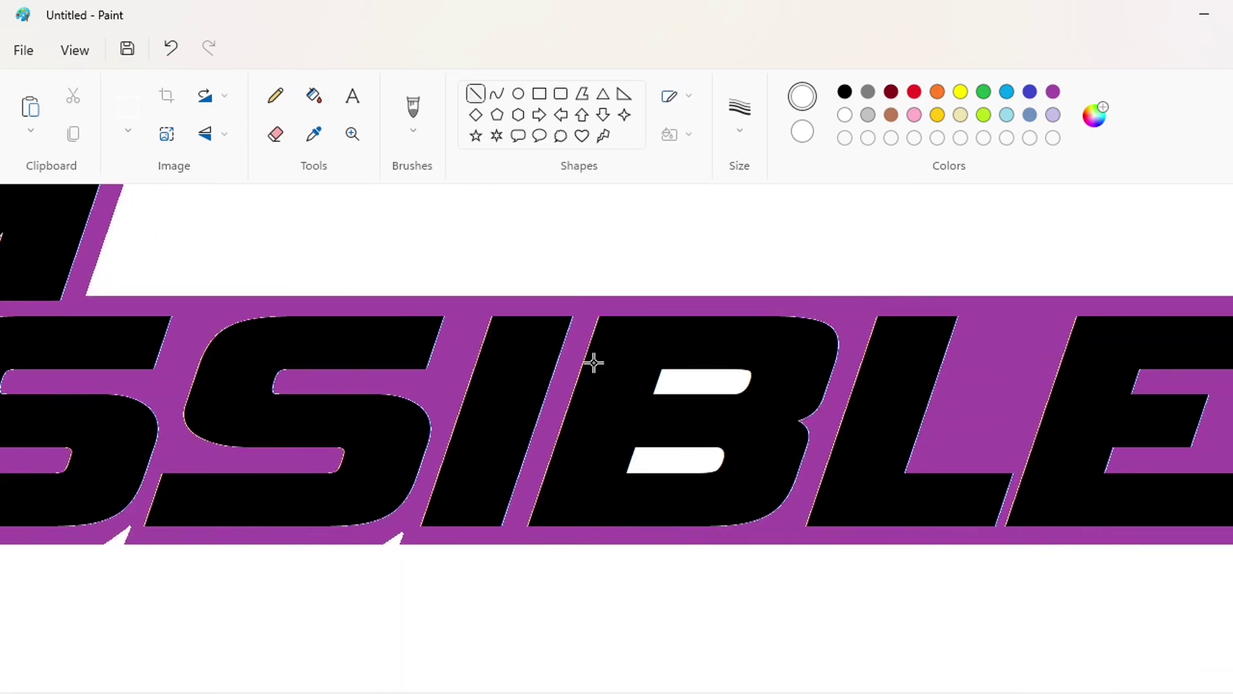
pyautogui.moveTo(788, 532); pyautogui.dragTo(760, 548)
pyautogui.click(316, 95)
# Step: Choose a different line thickness and touch up the white notches along the lower border of POSSIBLE
pyautogui.click(475, 93)
pyautogui.click(739, 119)
pyautogui.click(739, 295)
pyautogui.scroll(2, 381, 565)
pyautogui.scroll(-3, 384, 514)
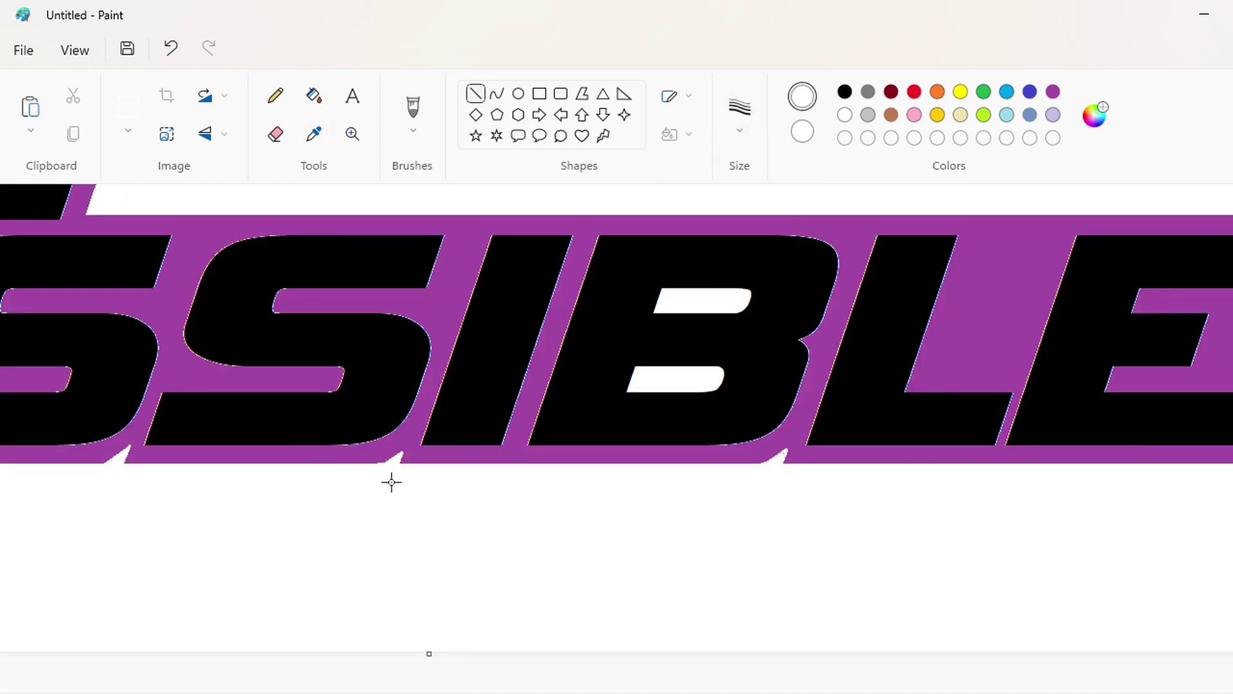
pyautogui.hscroll(-5, 426, 471)
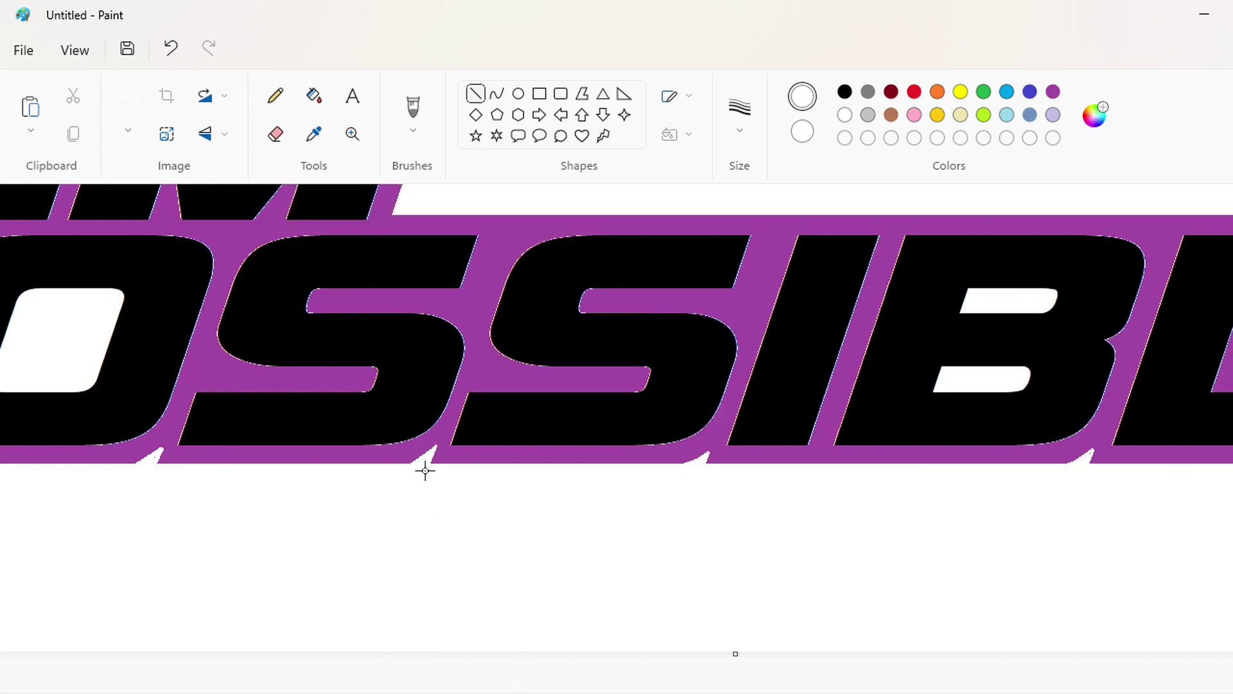
pyautogui.hscroll(-3, 446, 498)
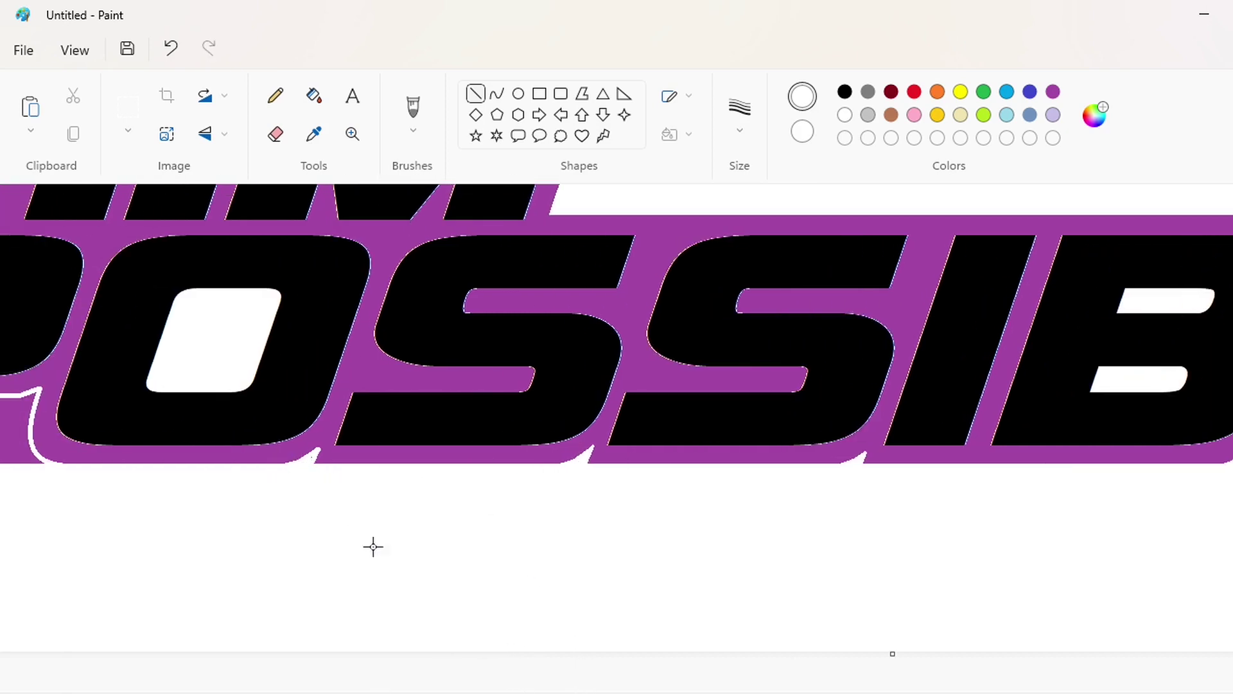
# Step: Fill the outlined gap beneath the P with white
pyautogui.hscroll(-5, 374, 546)
pyautogui.click(313, 96)
pyautogui.click(247, 428)
# Step: Clean up the upper corners of the white gap beneath the P with purple lines
pyautogui.click(475, 93)
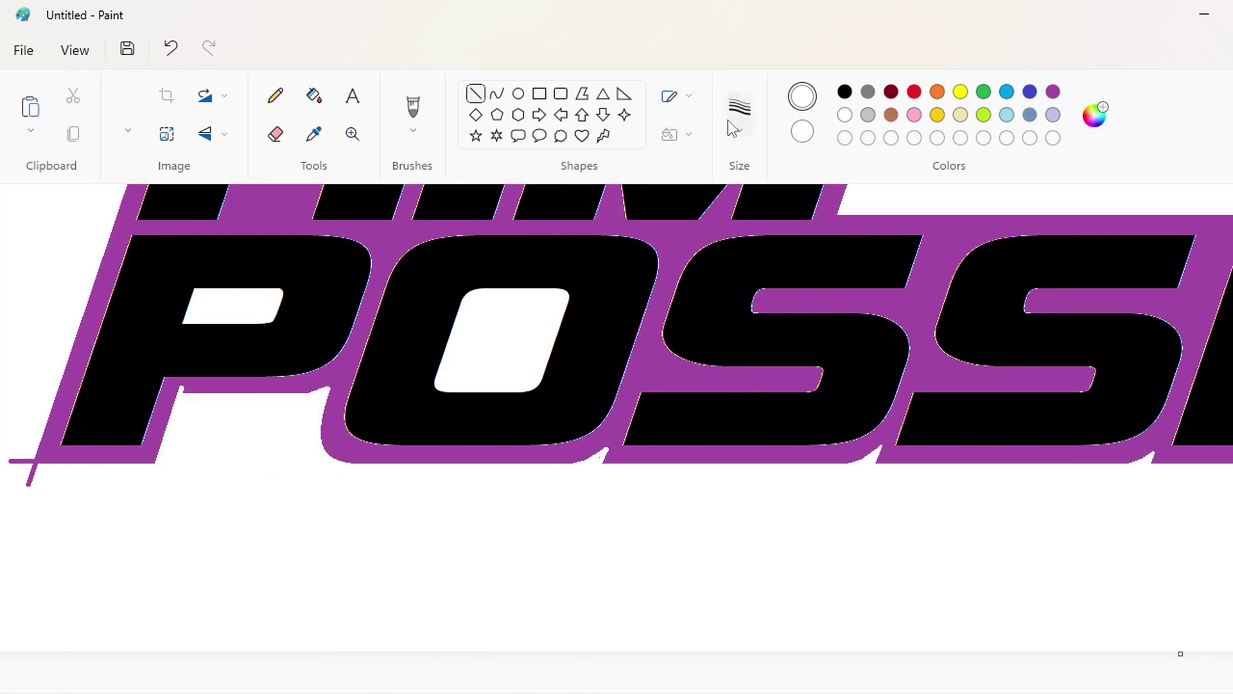
pyautogui.click(1053, 91)
pyautogui.hscroll(5, 257, 471)
pyautogui.hscroll(-6, 257, 471)
# Step: Erase the stray purple line ends at the lower outer corner of the P's border with white
pyautogui.click(844, 114)
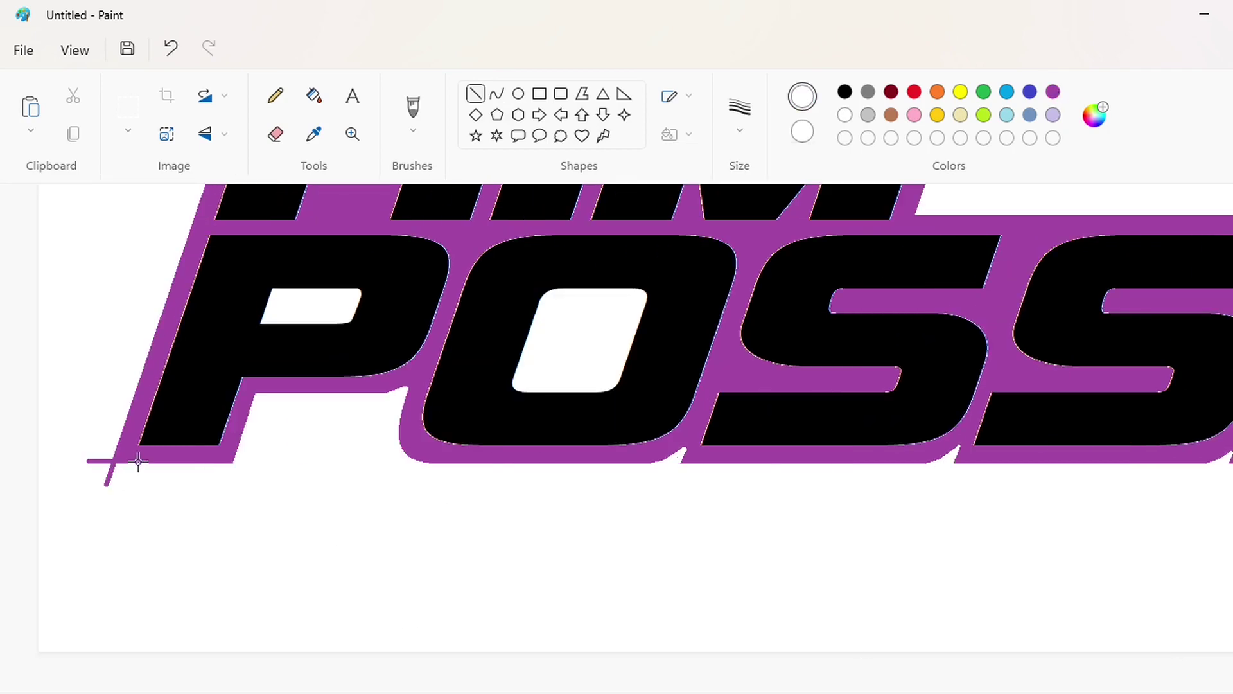
pyautogui.moveTo(139, 465); pyautogui.dragTo(91, 465)
pyautogui.click(314, 95)
# Step: Outline a gap in the purple border between the upper and lower arms of the E with white lines
pyautogui.hscroll(5, 104, 456)
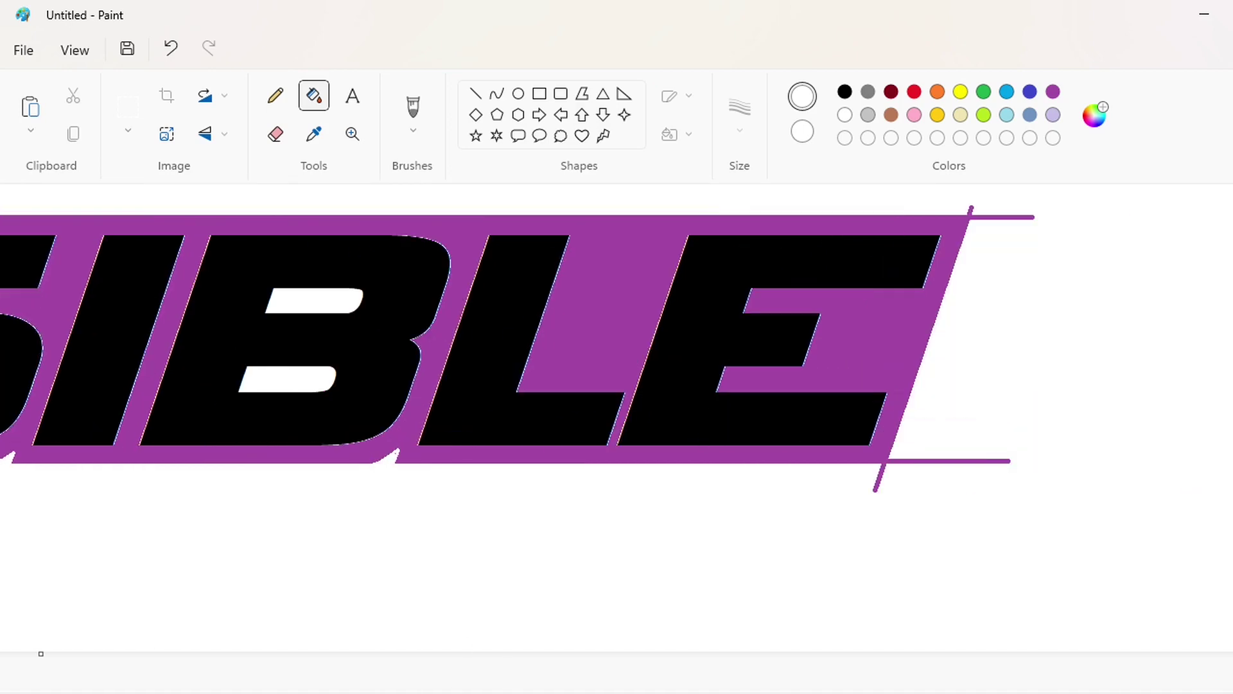
pyautogui.click(475, 93)
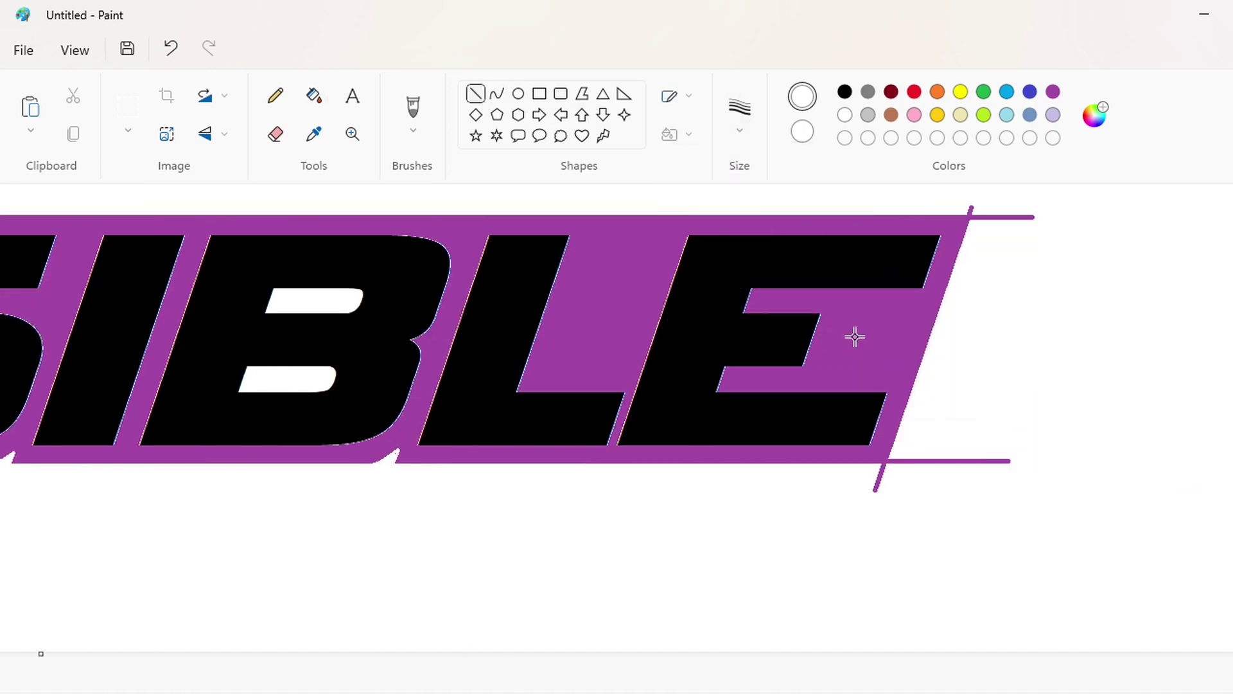
pyautogui.moveTo(762, 310); pyautogui.dragTo(851, 311)
pyautogui.press('Right')
pyautogui.press('Right')
pyautogui.press('Right')
pyautogui.press('Right')
pyautogui.press('Right')
pyautogui.press('Right')
pyautogui.press('Right')
pyautogui.press('Right')
pyautogui.press('Right')
pyautogui.press('Right')
pyautogui.moveTo(766, 381); pyautogui.dragTo(958, 381)
pyautogui.press('Up')
pyautogui.press('Up')
pyautogui.press('Up')
pyautogui.press('Up')
pyautogui.press('Up')
pyautogui.press('Up')
pyautogui.press('Up')
pyautogui.press('Up')
pyautogui.press('Right')
pyautogui.press('Right')
pyautogui.press('Right')
pyautogui.press('Right')
pyautogui.press('Right')
pyautogui.press('Right')
pyautogui.press('Right')
pyautogui.press('Right')
pyautogui.press('Right')
pyautogui.press('Right')
pyautogui.press('Right')
pyautogui.press('Right')
pyautogui.click(1099, 458)
pyautogui.moveTo(838, 301)
pyautogui.mouseDown()
pyautogui.moveTo(812, 374)
pyautogui.moveTo(828, 302)
pyautogui.mouseUp()
pyautogui.press('Right')
pyautogui.press('Right')
pyautogui.press('Right')
pyautogui.press('Right')
pyautogui.press('Right')
pyautogui.press('Right')
pyautogui.press('Right')
pyautogui.press('Right')
pyautogui.press('Right')
pyautogui.press('Right')
pyautogui.press('Right')
pyautogui.press('Right')
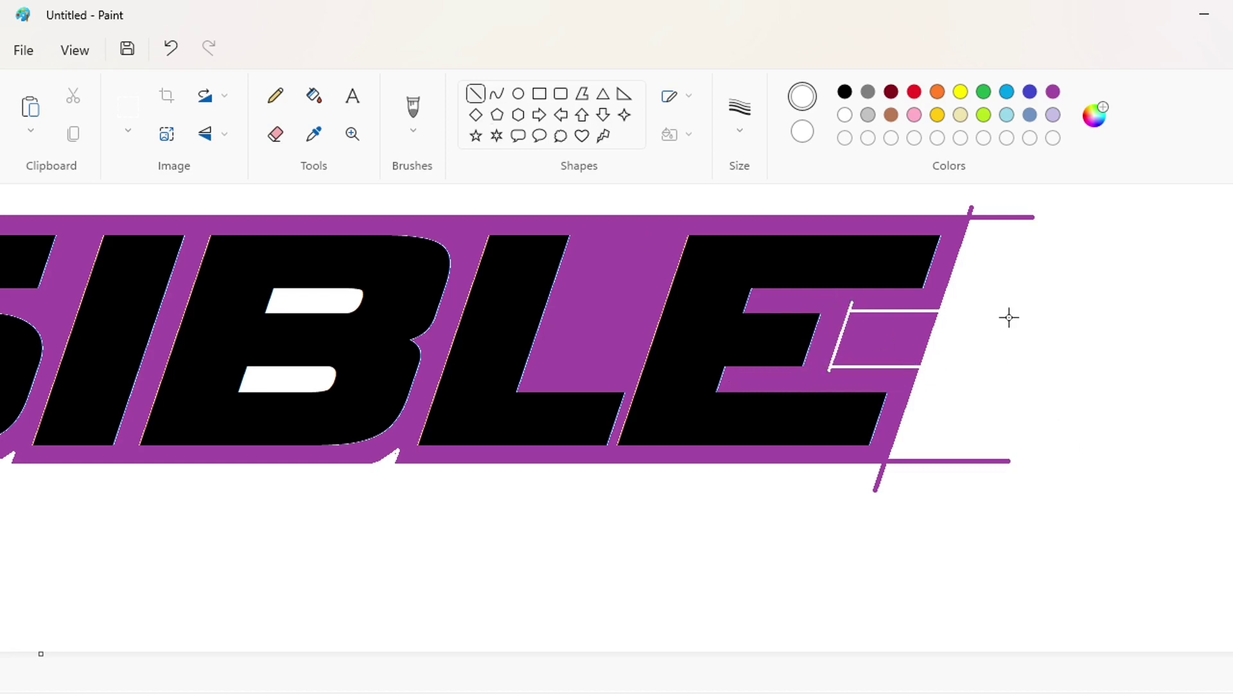
# Step: Fill the outlined gap beside the E with white and touch up its inner corners with purple lines
pyautogui.click(314, 96)
pyautogui.click(885, 339)
pyautogui.click(475, 93)
pyautogui.click(739, 115)
pyautogui.click(758, 249)
pyautogui.click(1052, 92)
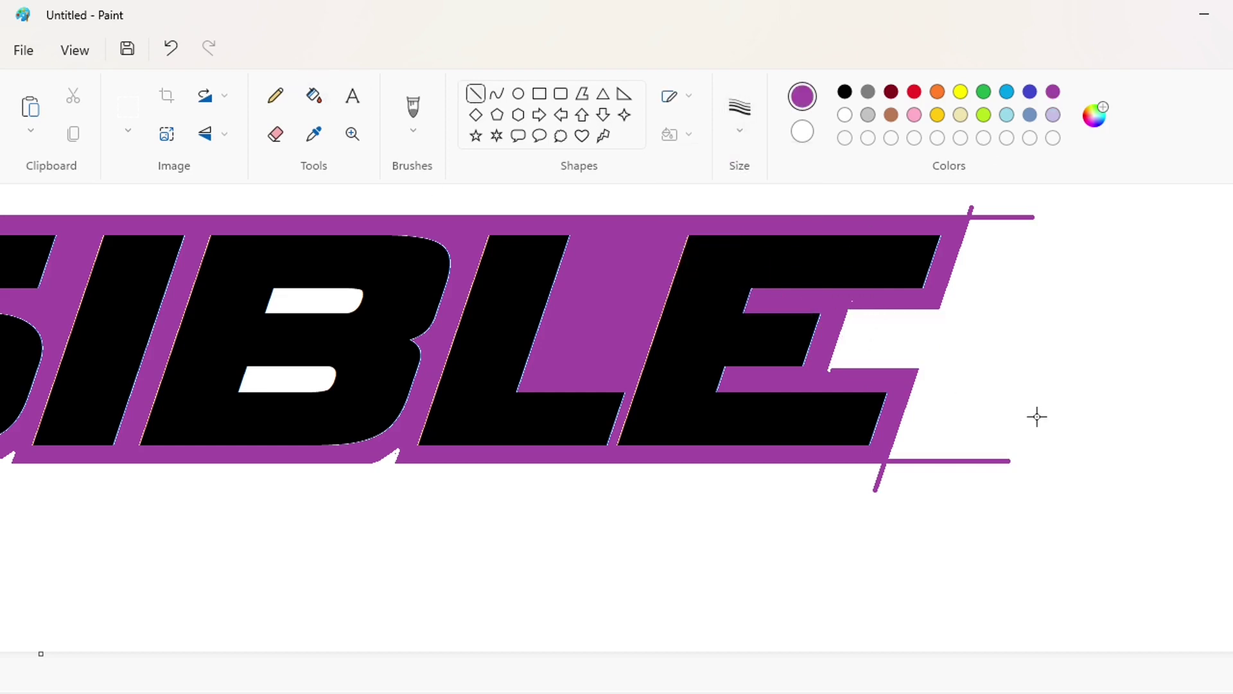
# Step: Cut off the stray purple line ends at the E's outer border corners with white lines and fill them white
pyautogui.click(845, 115)
pyautogui.moveTo(902, 438); pyautogui.dragTo(879, 497)
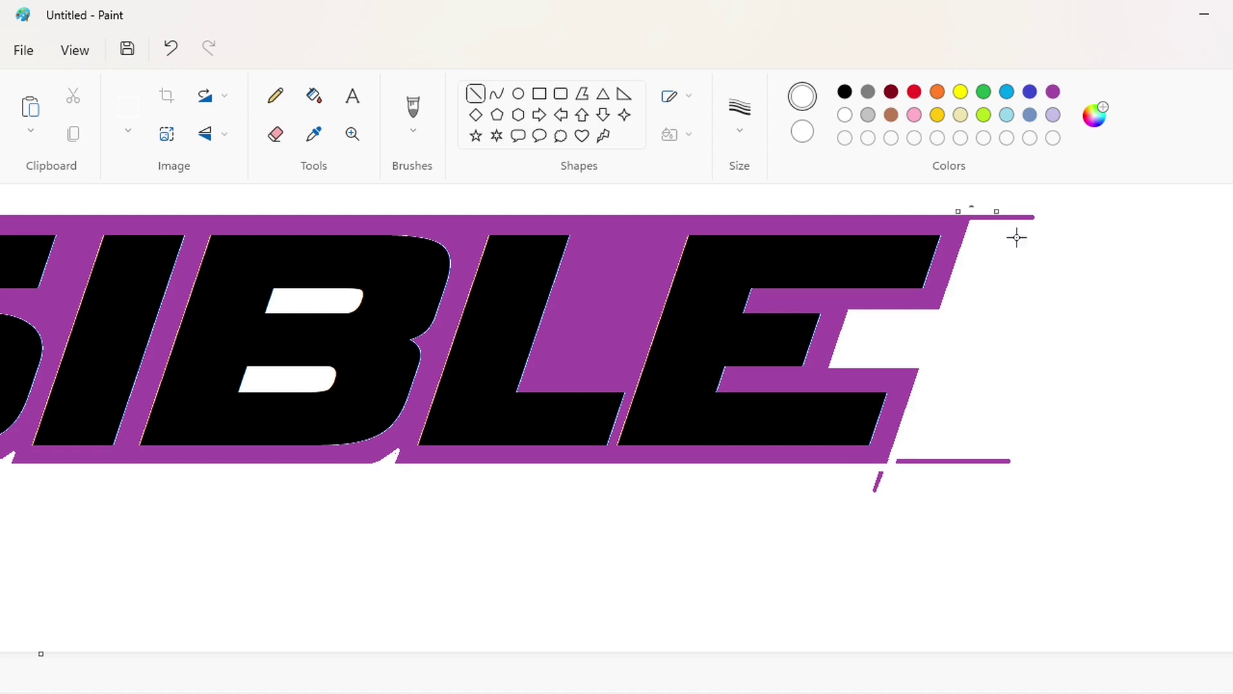
pyautogui.click(316, 88)
pyautogui.click(1009, 217)
pyautogui.click(974, 461)
pyautogui.click(878, 484)
pyautogui.scroll(2, 972, 332)
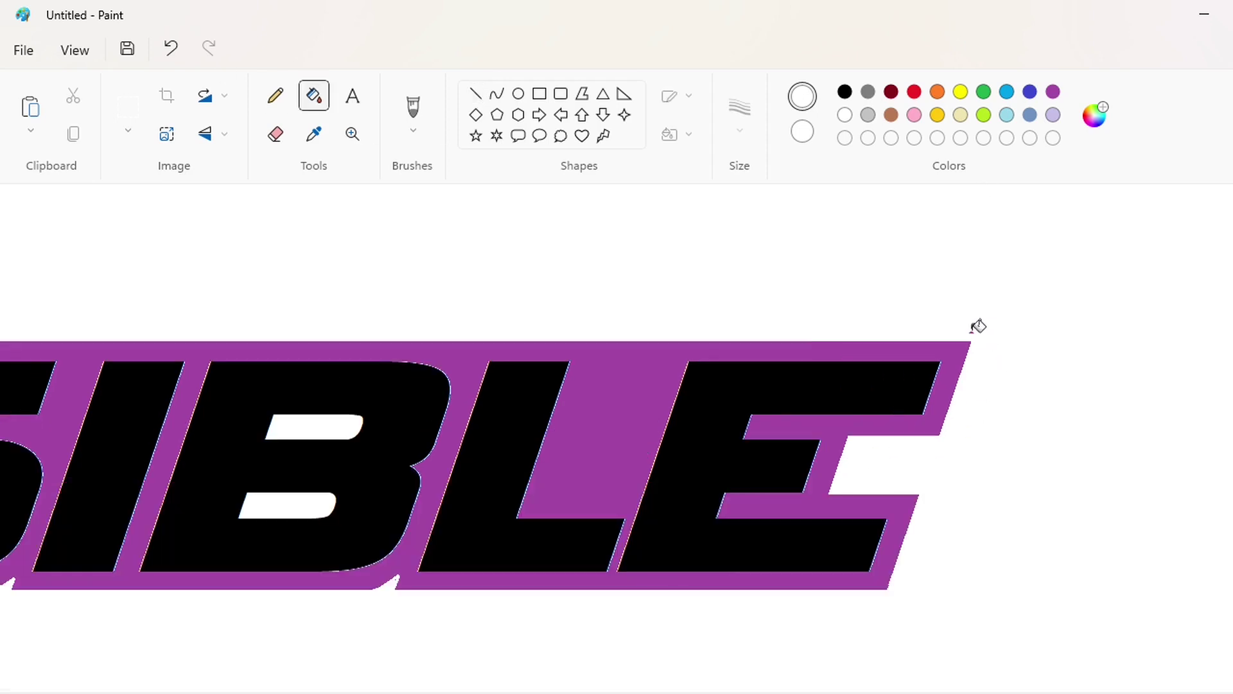
# Step: Outline a slanted gap in the purple area between the L and the E with white lines
pyautogui.moveTo(900, 691); pyautogui.dragTo(803, 691)
pyautogui.click(475, 93)
pyautogui.click(739, 116)
pyautogui.click(771, 220)
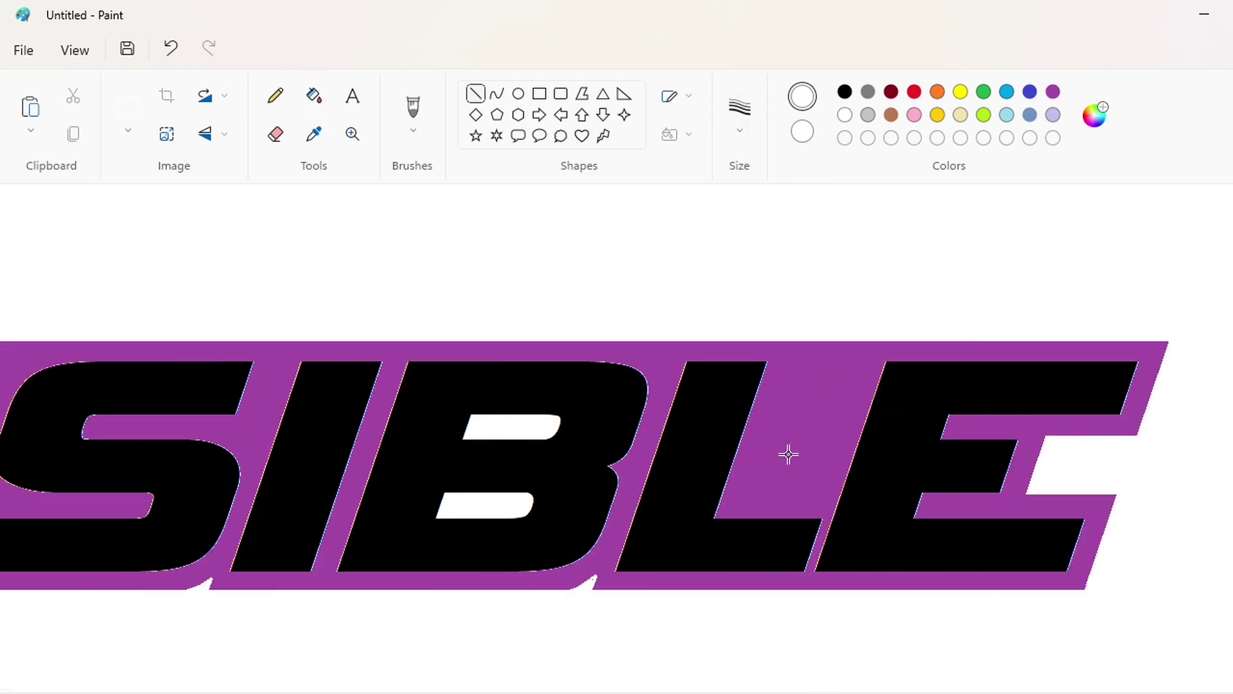
pyautogui.moveTo(745, 495)
pyautogui.mouseDown()
pyautogui.moveTo(790, 294)
pyautogui.moveTo(814, 297)
pyautogui.mouseUp()
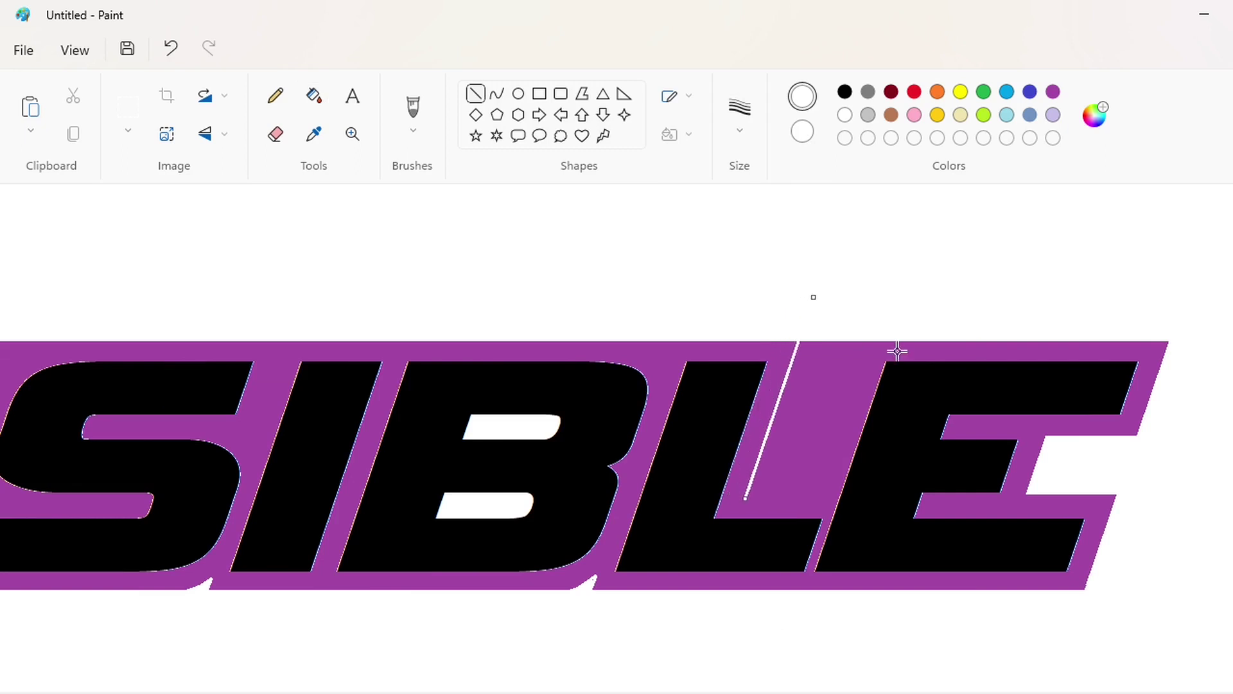
pyautogui.moveTo(834, 502); pyautogui.dragTo(906, 291)
pyautogui.press('Left')
pyautogui.press('Left')
pyautogui.press('Left')
pyautogui.press('Left')
pyautogui.press('Left')
pyautogui.press('Left')
pyautogui.press('Left')
pyautogui.press('Left')
pyautogui.press('Left')
pyautogui.press('Left')
pyautogui.press('Left')
pyautogui.press('Left')
pyautogui.press('Left')
pyautogui.press('Left')
pyautogui.press('Left')
pyautogui.press('Left')
pyautogui.press('Left')
pyautogui.press('Left')
pyautogui.press('Left')
pyautogui.press('Left')
pyautogui.press('Up')
pyautogui.press('Up')
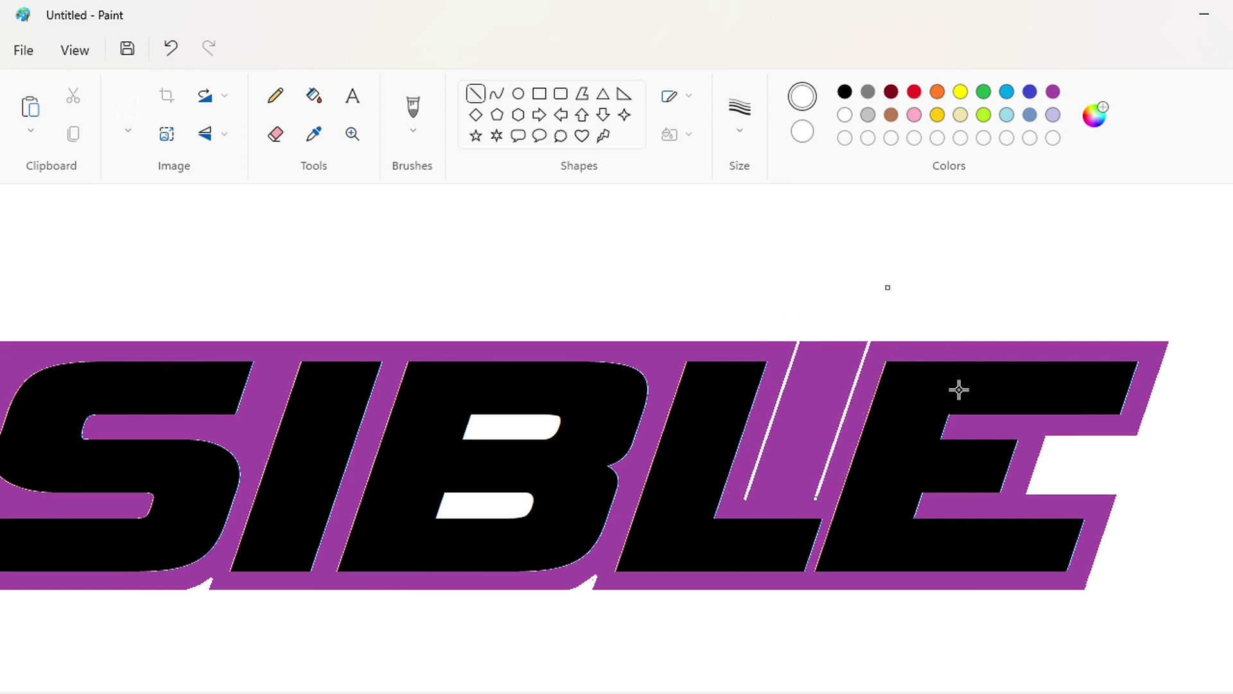
pyautogui.click(958, 390)
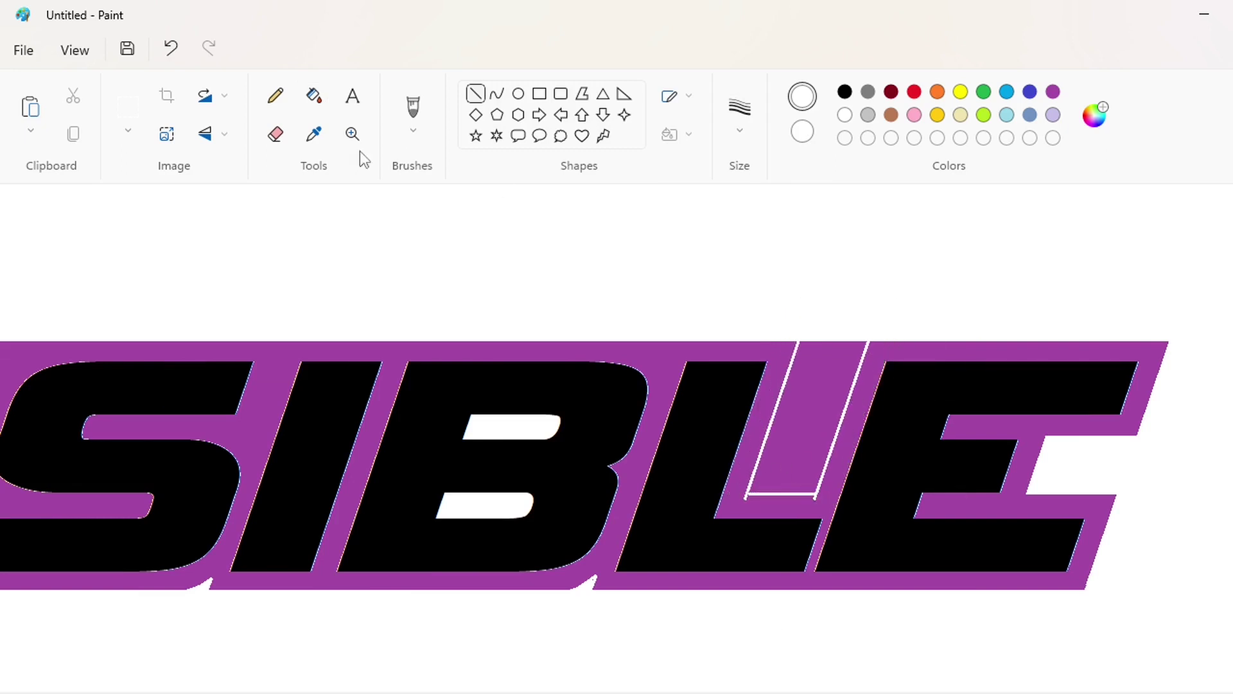
# Step: Fill the outlined gap between the L and the E with white and touch up its lower corners in purple
pyautogui.click(314, 96)
pyautogui.click(815, 377)
pyautogui.click(475, 94)
pyautogui.click(739, 116)
pyautogui.click(771, 221)
pyautogui.click(1053, 91)
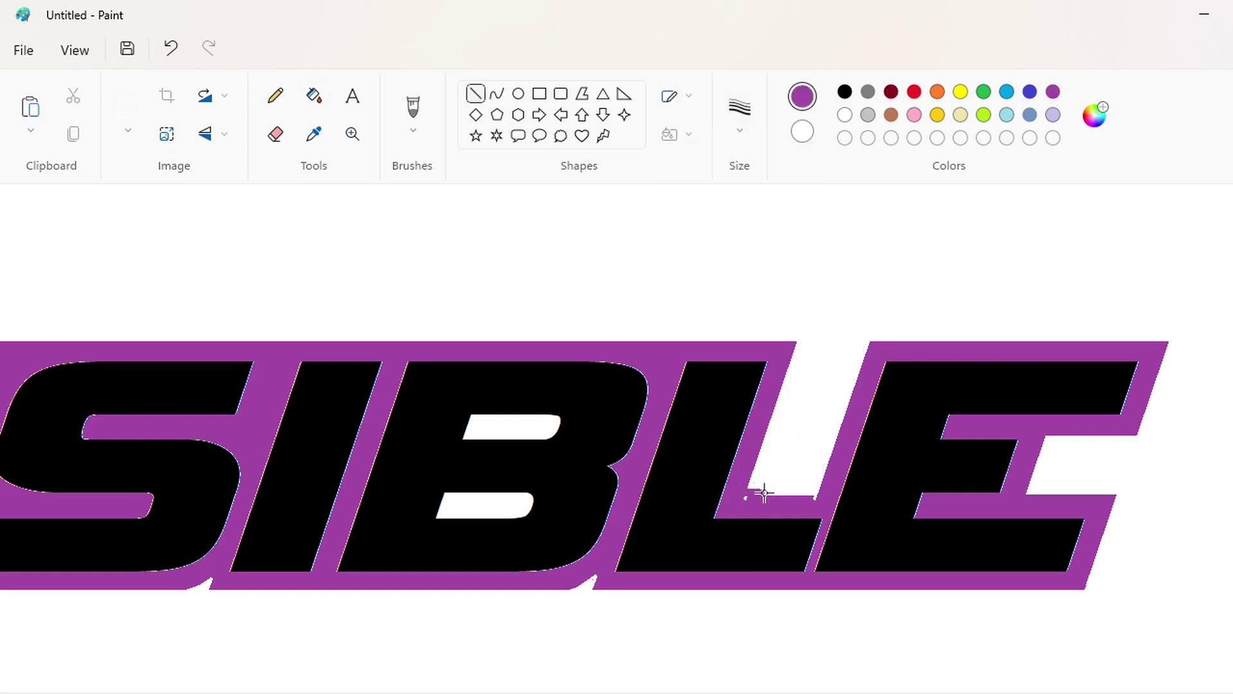
# Step: Cut a white notch into the upper purple border between the B and the L and round off its edge
pyautogui.hscroll(-3, 1019, 490)
pyautogui.click(845, 114)
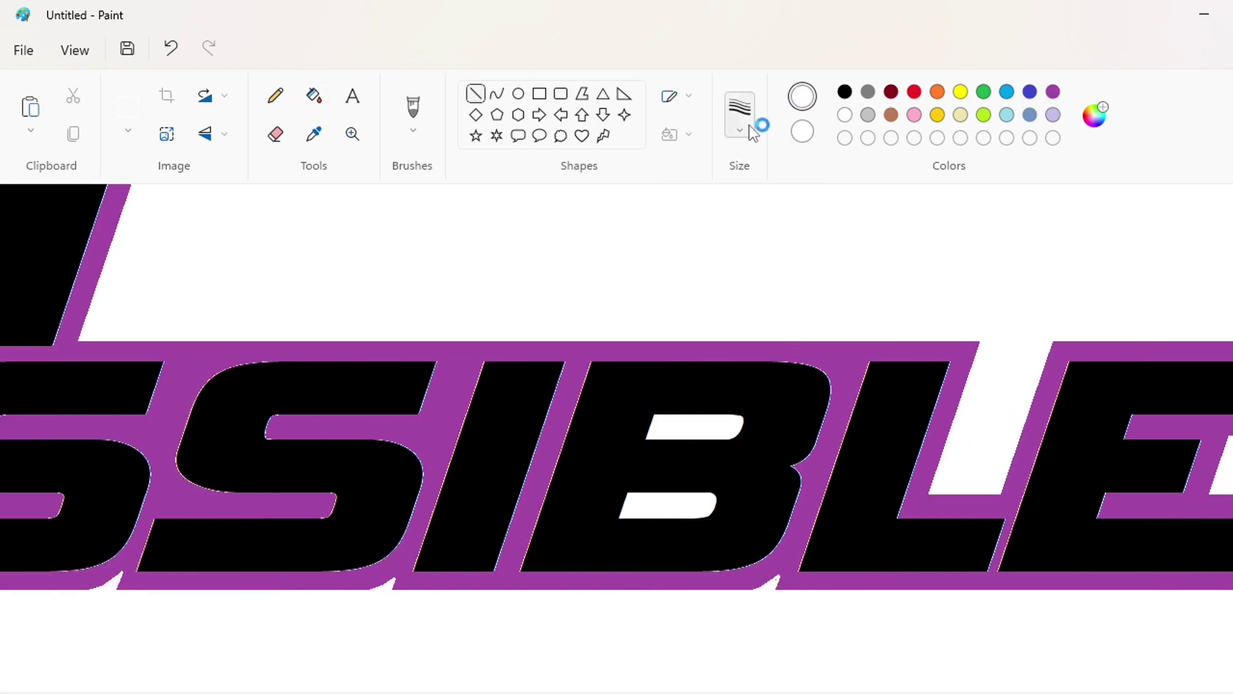
pyautogui.moveTo(851, 364)
pyautogui.mouseDown()
pyautogui.moveTo(865, 323)
pyautogui.moveTo(829, 336)
pyautogui.mouseUp()
pyautogui.click(314, 95)
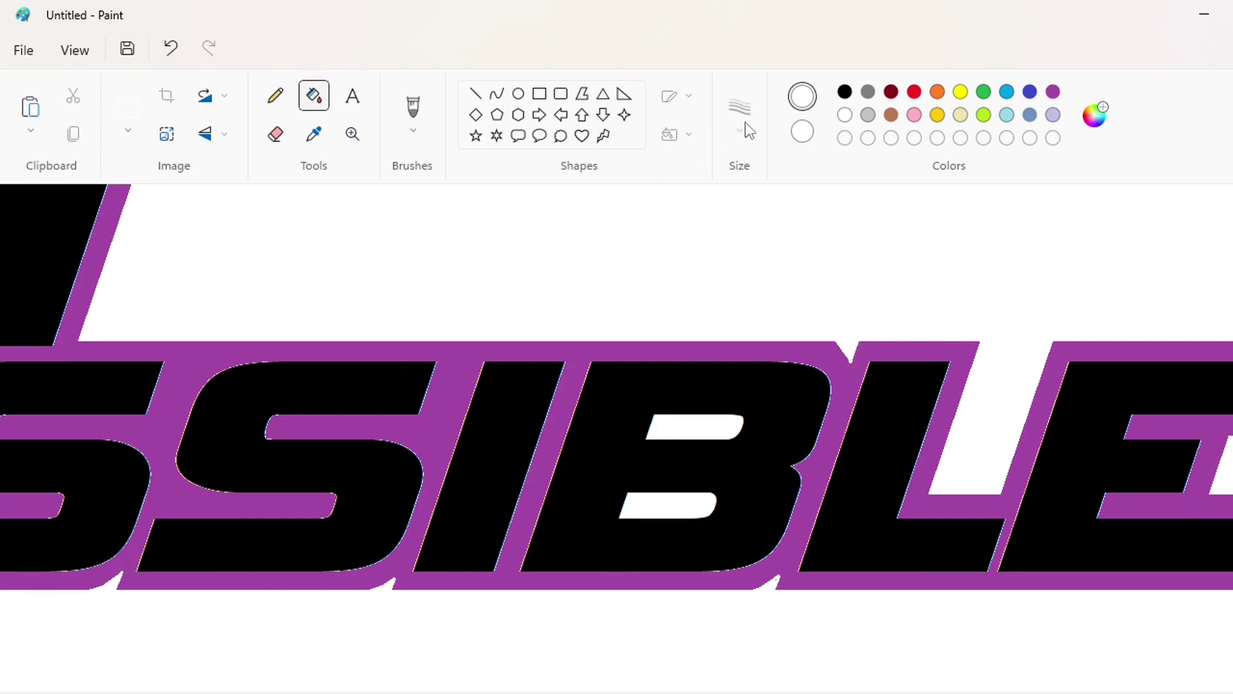
pyautogui.click(475, 93)
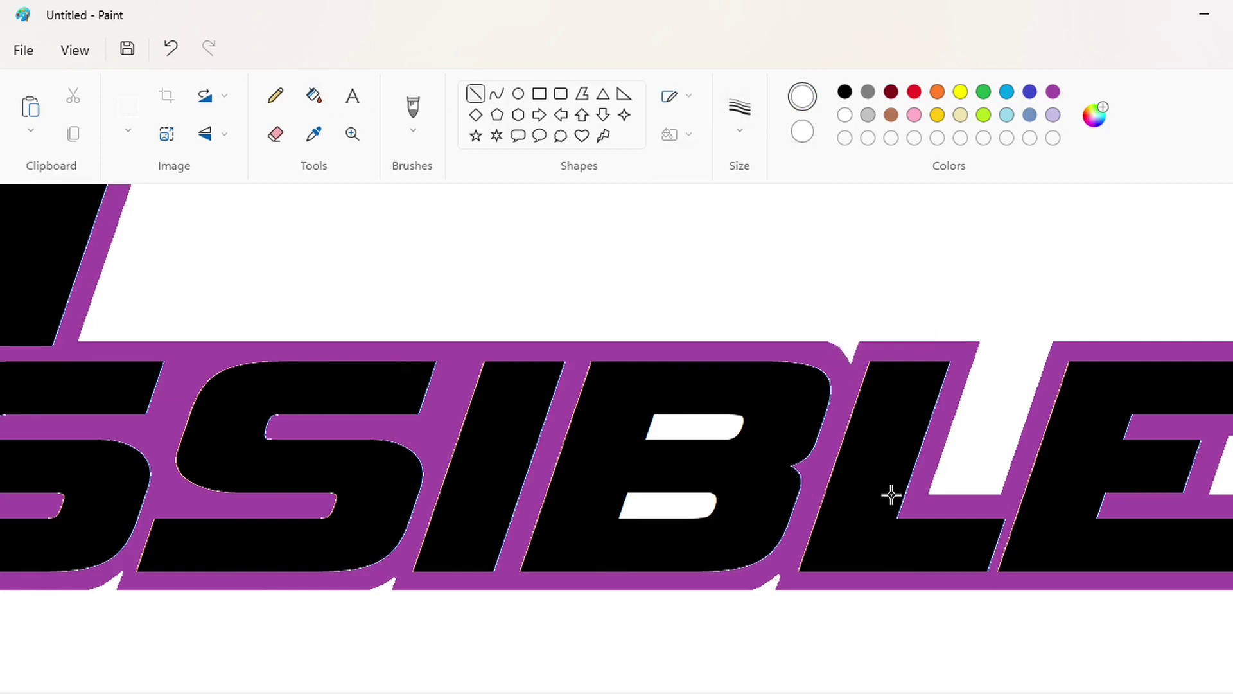
# Step: Cut a white notch into the upper purple border between the two S letters and round off its edge
pyautogui.hscroll(-5, 889, 495)
pyautogui.click(734, 128)
pyautogui.click(757, 220)
pyautogui.moveTo(599, 362)
pyautogui.mouseDown()
pyautogui.moveTo(606, 321)
pyautogui.moveTo(634, 331)
pyautogui.mouseUp()
pyautogui.click(321, 99)
pyautogui.click(609, 347)
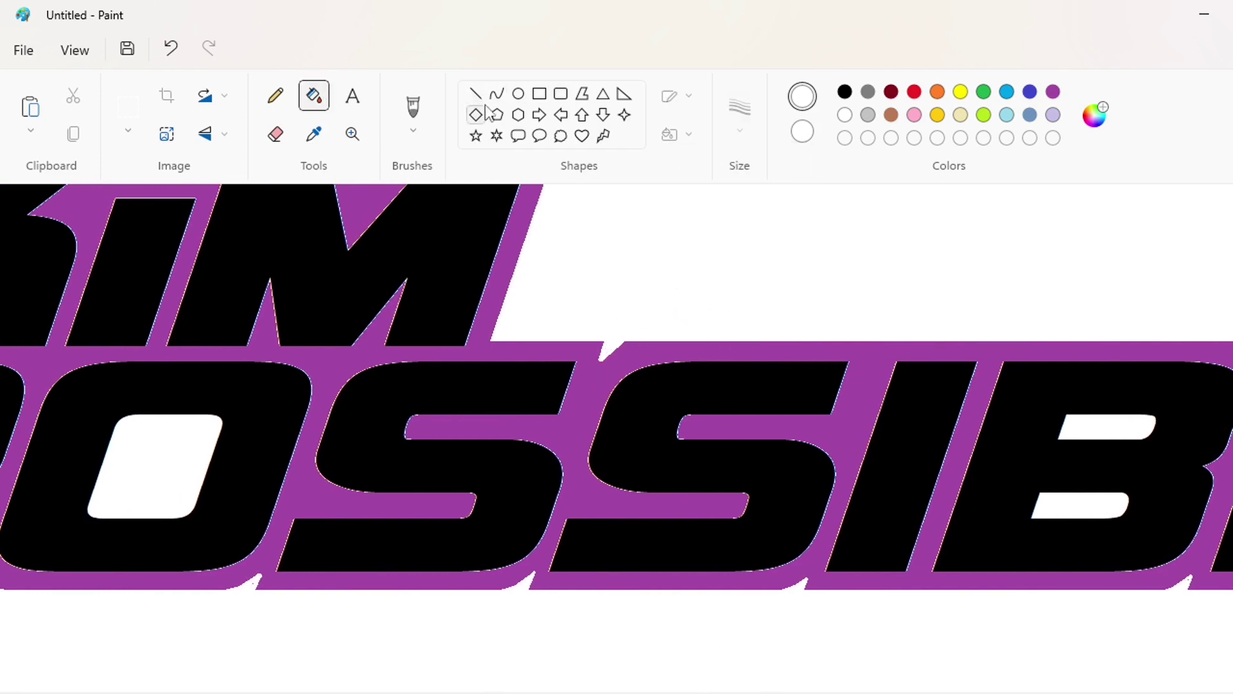
pyautogui.click(478, 99)
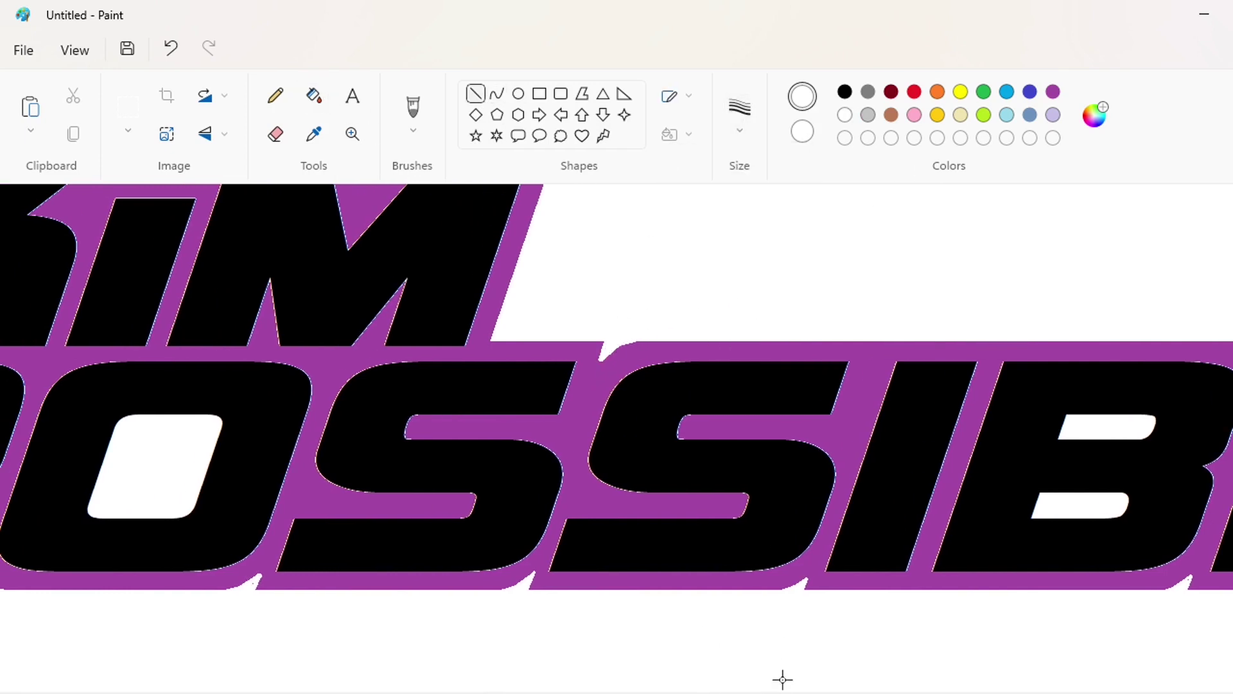
# Step: Clear the stray purple line ends at the upper corner of the border beside the M
pyautogui.scroll(4, 658, 271)
pyautogui.hscroll(-2, 658, 271)
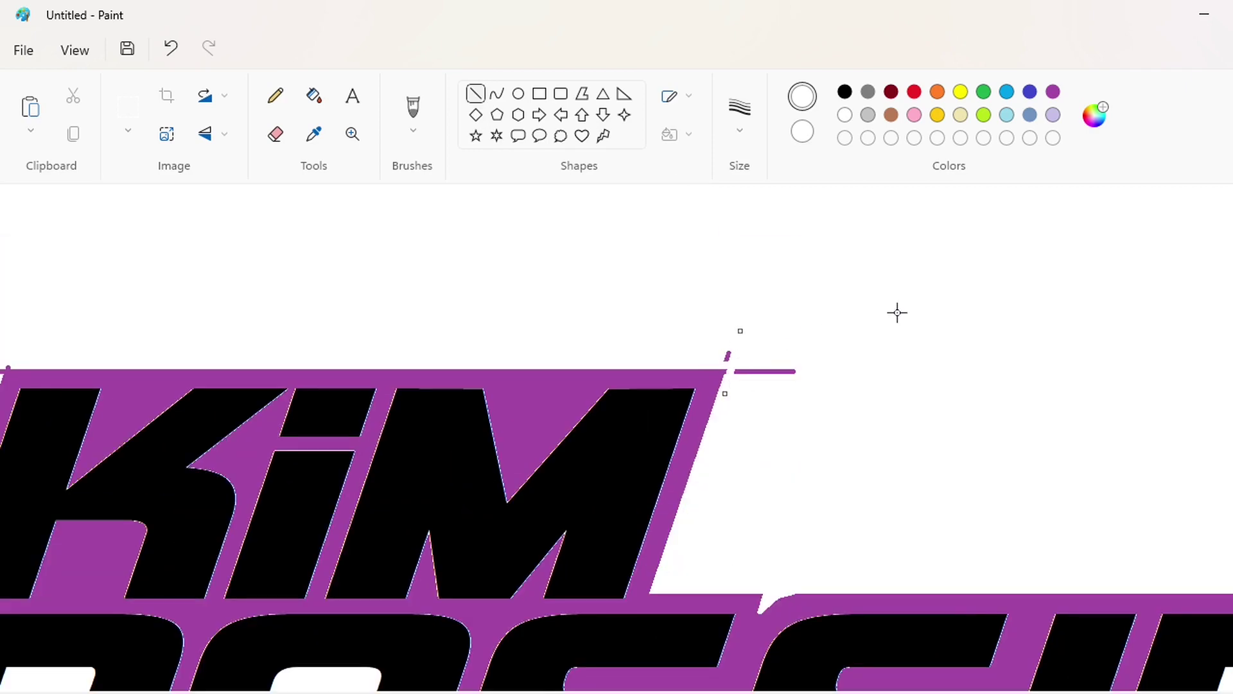
pyautogui.hotkey('ctrl', 'z')
pyautogui.hotkey('ctrl', 'z')
pyautogui.click(1152, 692)
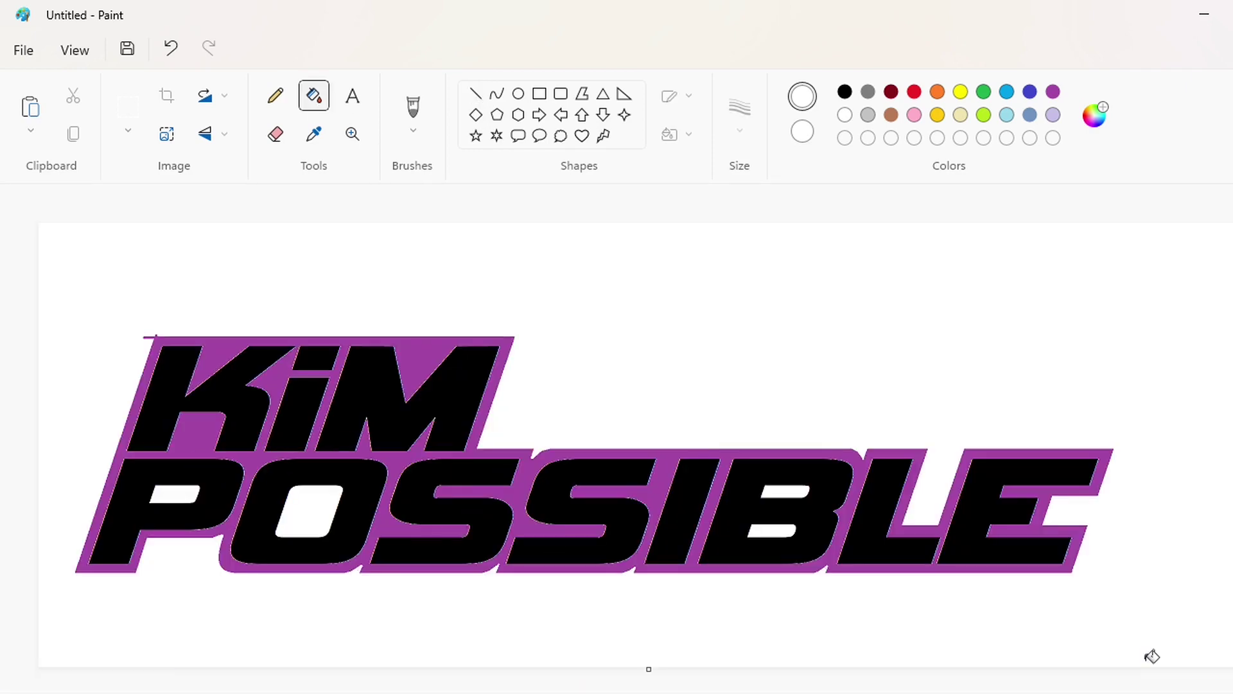
# Step: Outline a V-shaped notch in the purple border above the M with white lines and fill it with white
pyautogui.scroll(2, 812, 503)
pyautogui.click(475, 94)
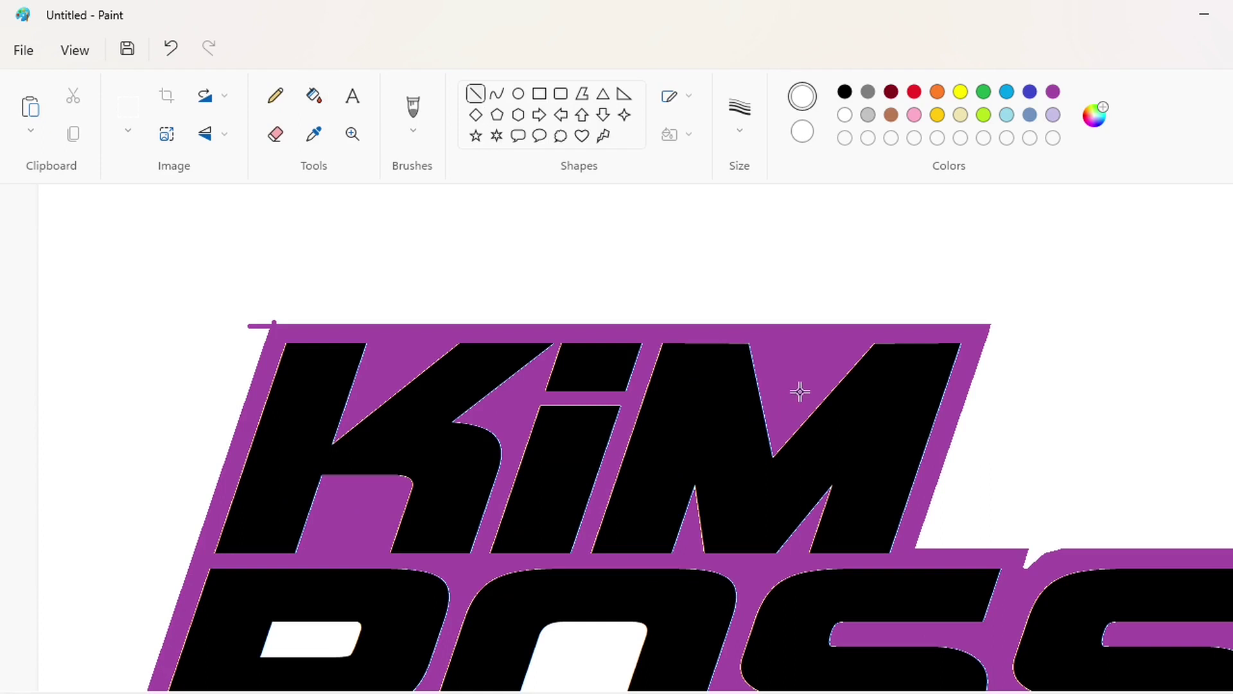
pyautogui.moveTo(774, 454); pyautogui.dragTo(916, 294)
pyautogui.click(739, 116)
pyautogui.click(741, 212)
pyautogui.moveTo(838, 388); pyautogui.dragTo(842, 348)
pyautogui.moveTo(772, 456); pyautogui.dragTo(738, 291)
pyautogui.moveTo(760, 389); pyautogui.dragTo(771, 344)
pyautogui.click(1006, 408)
pyautogui.click(314, 96)
pyautogui.click(810, 347)
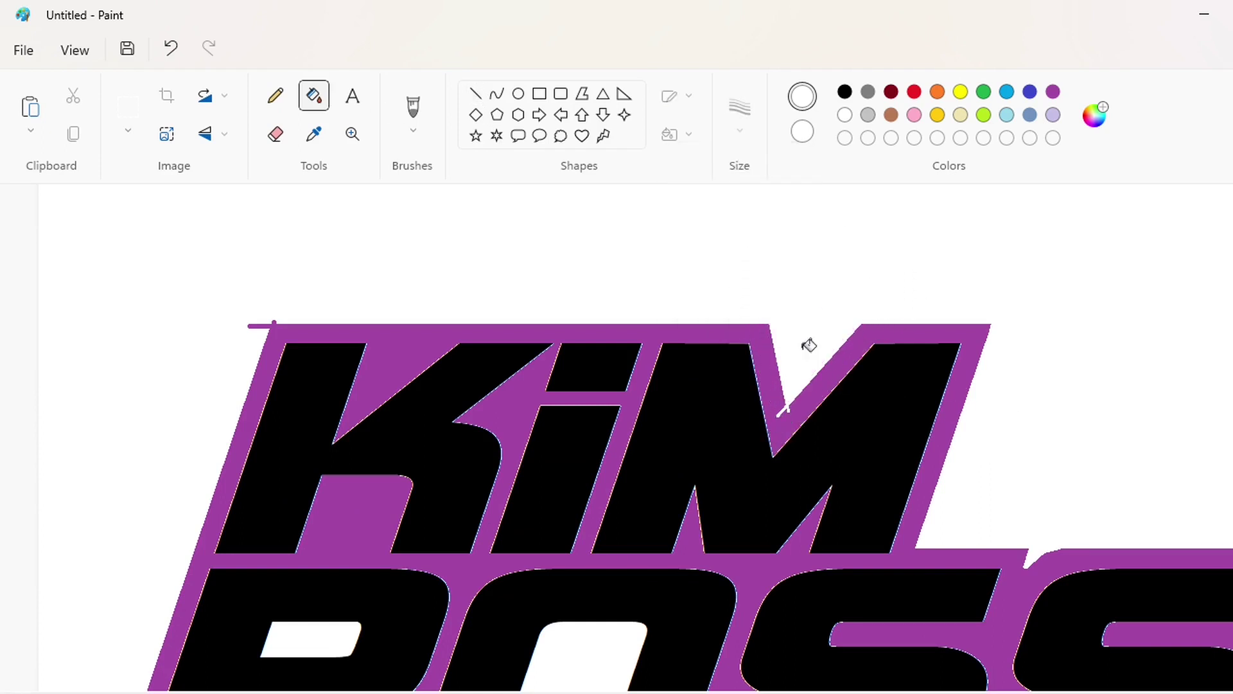
# Step: Touch up the tip of the white V-shaped notch above the M with purple lines
pyautogui.click(475, 94)
pyautogui.click(740, 116)
pyautogui.click(762, 188)
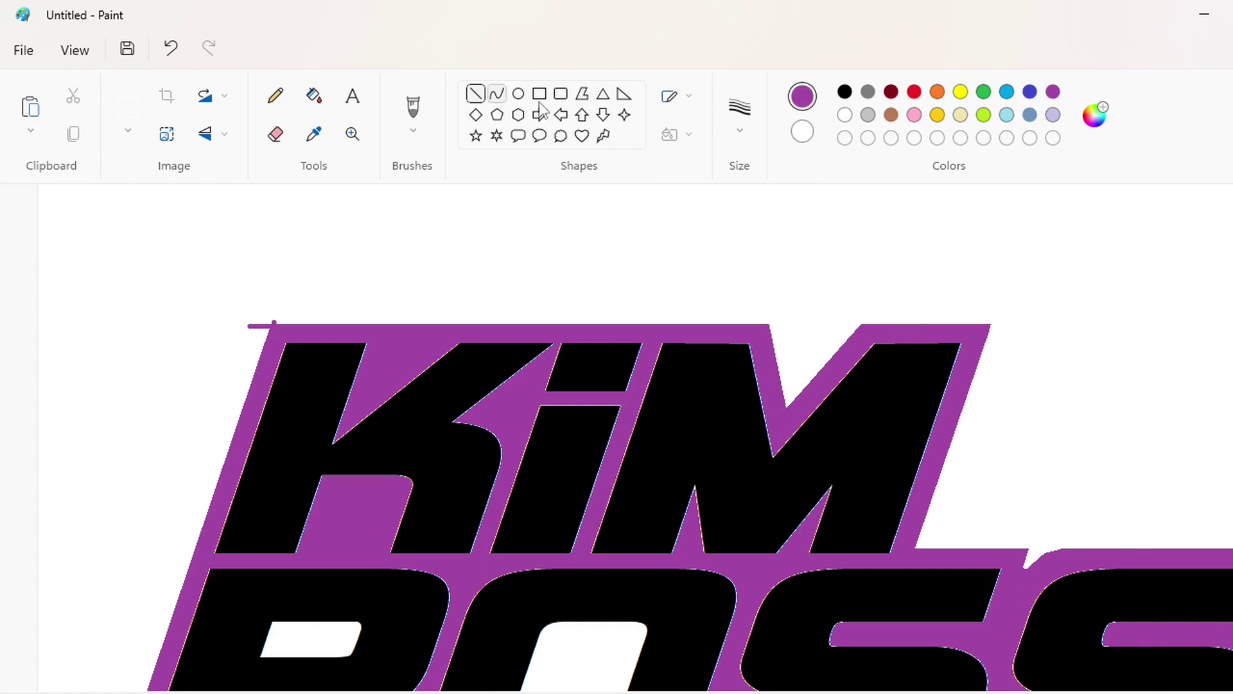
# Step: Draw a slanted white line through the purple border parallel to the upper arm of the K
pyautogui.click(739, 116)
pyautogui.click(762, 189)
pyautogui.click(846, 115)
pyautogui.moveTo(364, 409); pyautogui.dragTo(512, 291)
pyautogui.press('Up')
pyautogui.press('Up')
pyautogui.press('Up')
pyautogui.press('Up')
pyautogui.press('Up')
pyautogui.press('Up')
pyautogui.press('Up')
pyautogui.press('Up')
pyautogui.press('Right')
pyautogui.press('Right')
pyautogui.press('Right')
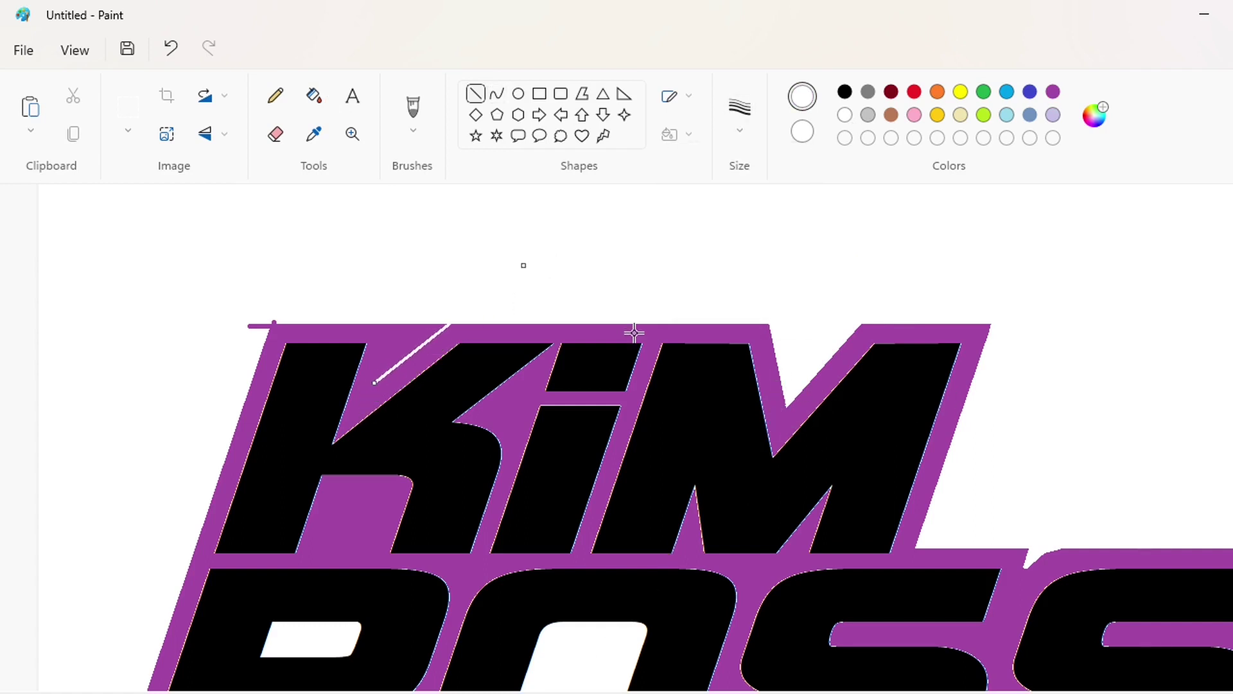
# Step: Draw a white line through the purple border parallel to the K's stem and fill the enclosed notch with white
pyautogui.click(635, 332)
pyautogui.moveTo(341, 416); pyautogui.dragTo(390, 268)
pyautogui.press('Up')
pyautogui.press('Up')
pyautogui.press('Up')
pyautogui.press('Up')
pyautogui.press('Up')
pyautogui.press('Up')
pyautogui.press('Up')
pyautogui.press('Up')
pyautogui.press('Up')
pyautogui.press('Up')
pyautogui.press('Up')
pyautogui.press('Up')
pyautogui.press('Up')
pyautogui.press('Up')
pyautogui.press('Up')
pyautogui.press('Up')
pyautogui.press('Up')
pyautogui.press('Up')
pyautogui.press('Right')
pyautogui.press('Right')
pyautogui.press('Right')
pyautogui.press('Right')
pyautogui.press('Right')
pyautogui.press('Right')
pyautogui.press('Right')
pyautogui.press('Right')
pyautogui.press('Right')
pyautogui.press('Right')
pyautogui.press('Right')
pyautogui.press('Right')
pyautogui.press('Right')
pyautogui.press('Right')
pyautogui.press('Right')
pyautogui.press('Right')
pyautogui.press('Right')
pyautogui.press('Right')
pyautogui.press('Left')
pyautogui.press('Left')
pyautogui.press('Left')
pyautogui.click(314, 96)
pyautogui.click(422, 332)
pyautogui.click(476, 94)
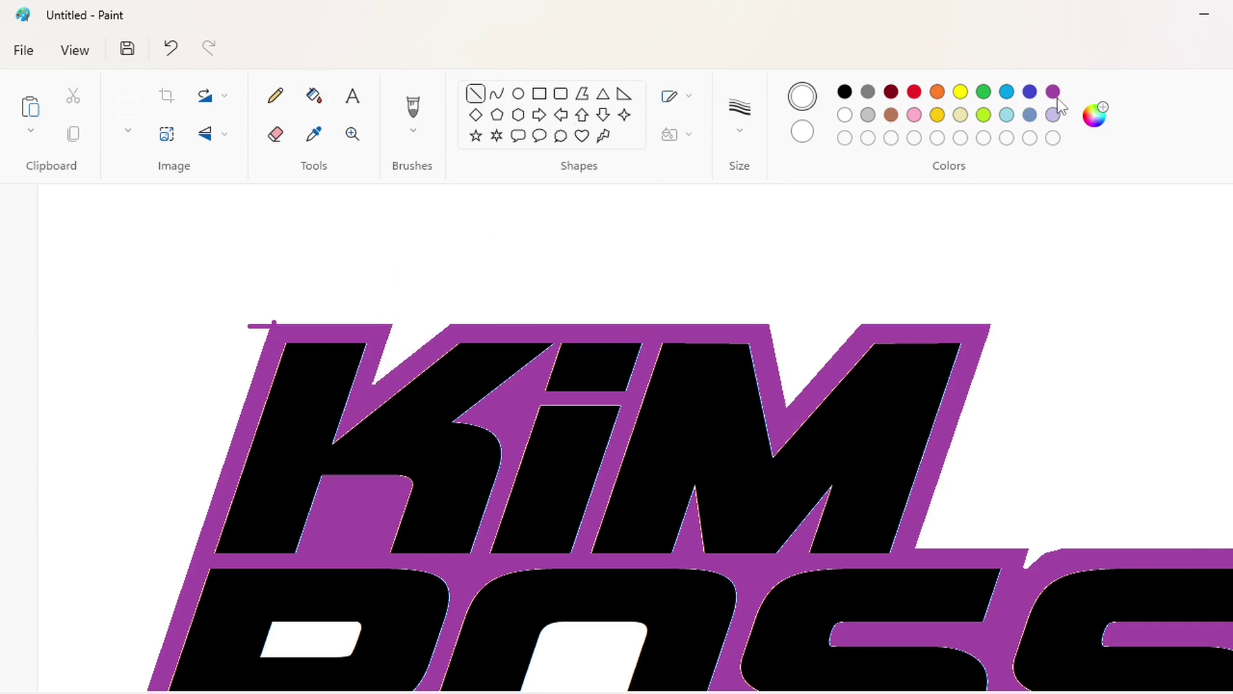
# Step: Touch up the tip of the white notch above the K with a purple line
pyautogui.click(1053, 94)
pyautogui.click(743, 134)
pyautogui.click(741, 247)
pyautogui.moveTo(373, 372); pyautogui.dragTo(387, 349)
pyautogui.click(487, 358)
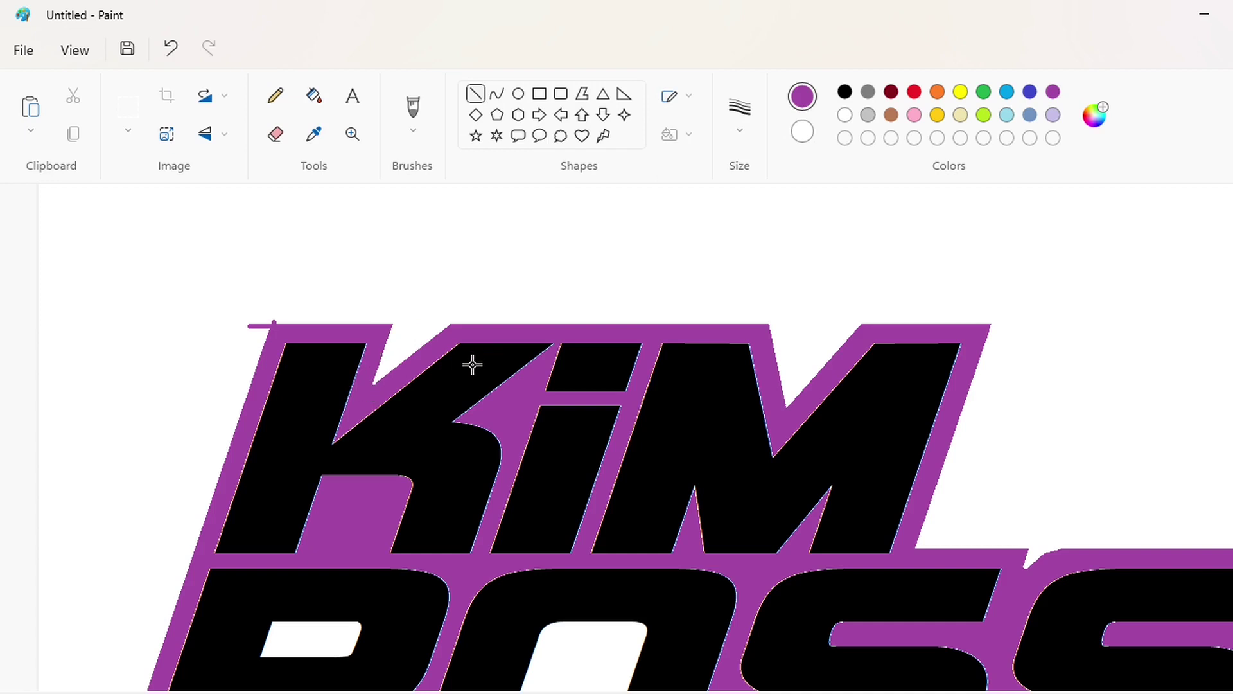
# Step: Fill the stray purple line end at the border corner above the K's stem with white
pyautogui.click(847, 115)
pyautogui.click(316, 95)
pyautogui.click(257, 326)
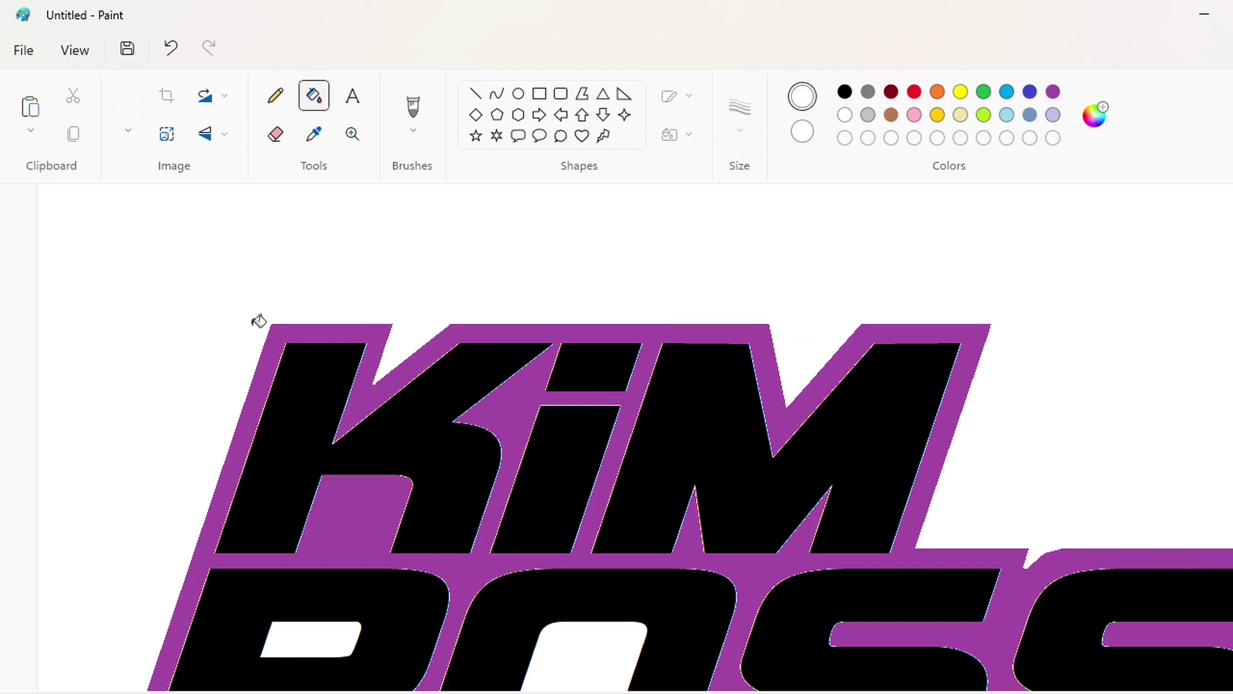
pyautogui.hotkey('ctrl', 'pagedown')
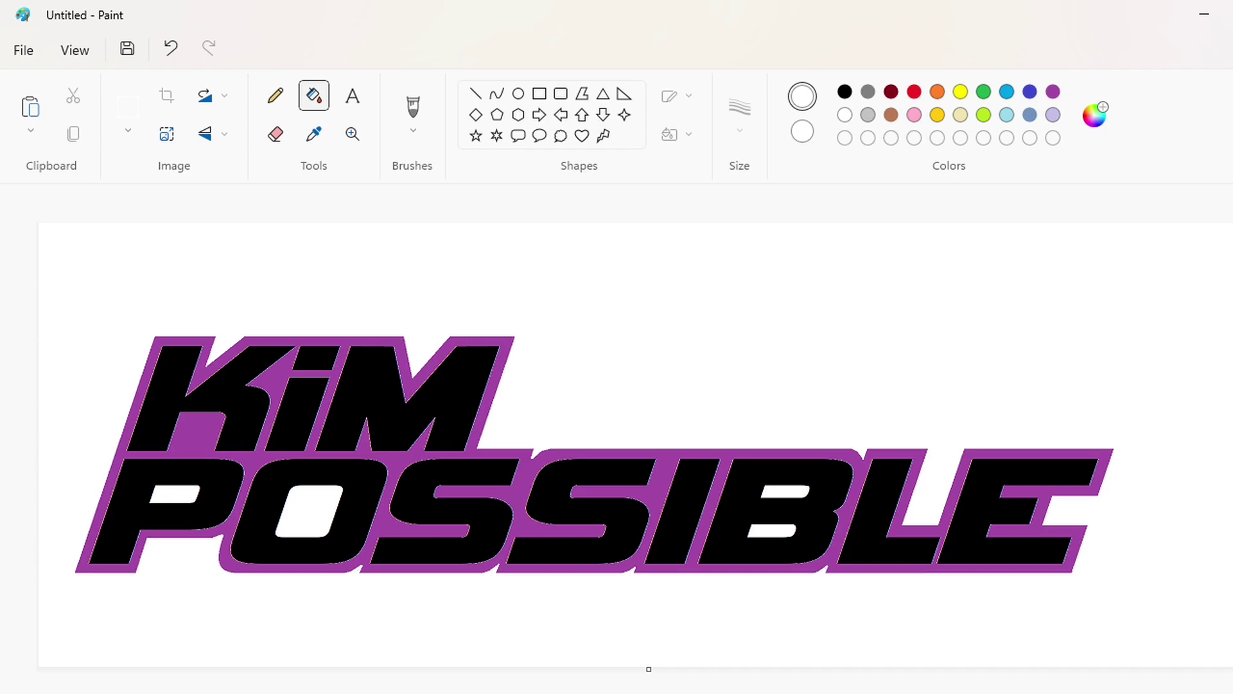
# Step: Outline the K's outer stem edge, its top edges and the notch between stem and arm with indigo lines
pyautogui.scroll(2, 534, 290)
pyautogui.click(476, 94)
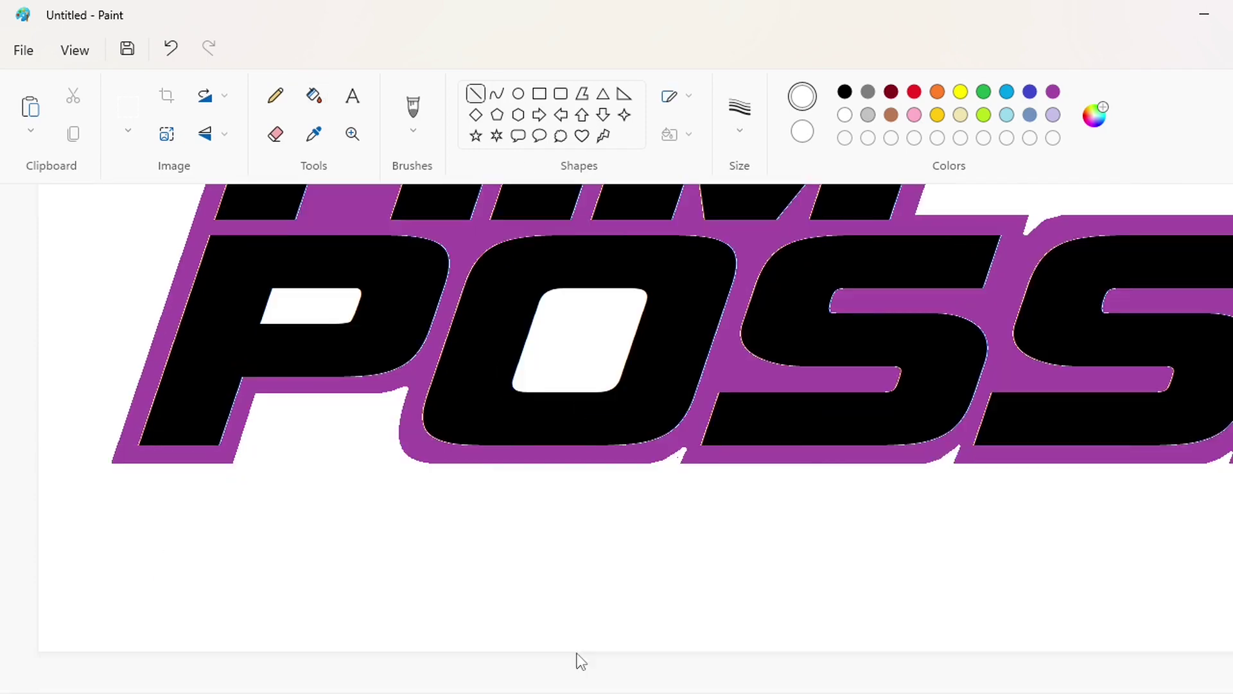
pyautogui.scroll(4, 555, 657)
pyautogui.click(740, 107)
pyautogui.click(768, 160)
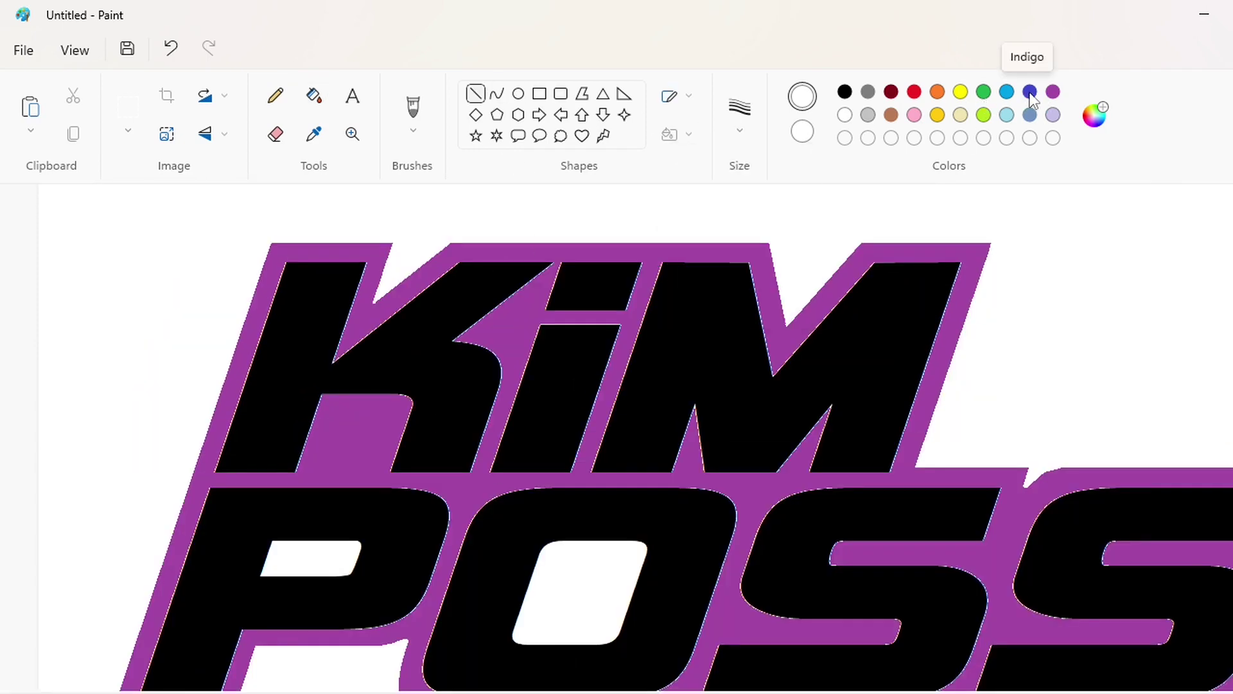
pyautogui.click(1031, 92)
pyautogui.moveTo(287, 264); pyautogui.dragTo(216, 469)
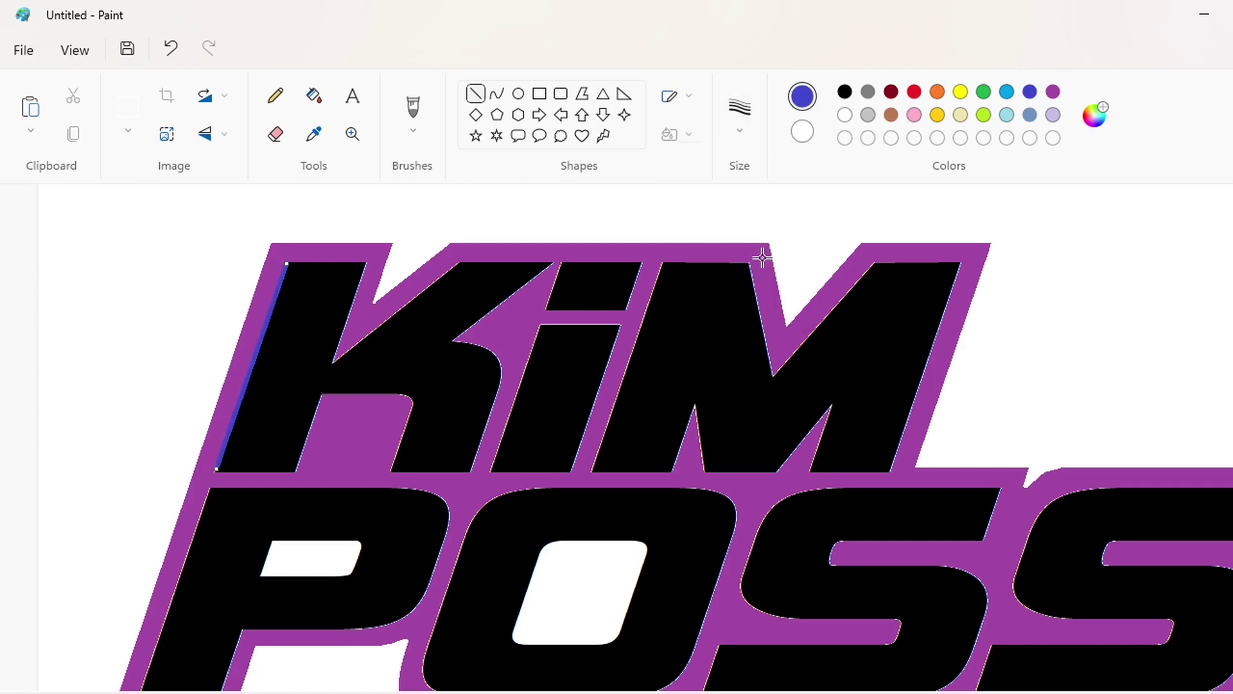
pyautogui.hotkey('ctrl', 'z')
pyautogui.moveTo(287, 263); pyautogui.dragTo(214, 471)
pyautogui.moveTo(287, 263)
pyautogui.mouseDown()
pyautogui.moveTo(364, 263)
pyautogui.moveTo(332, 360)
pyautogui.moveTo(454, 264)
pyautogui.moveTo(552, 264)
pyautogui.mouseUp()
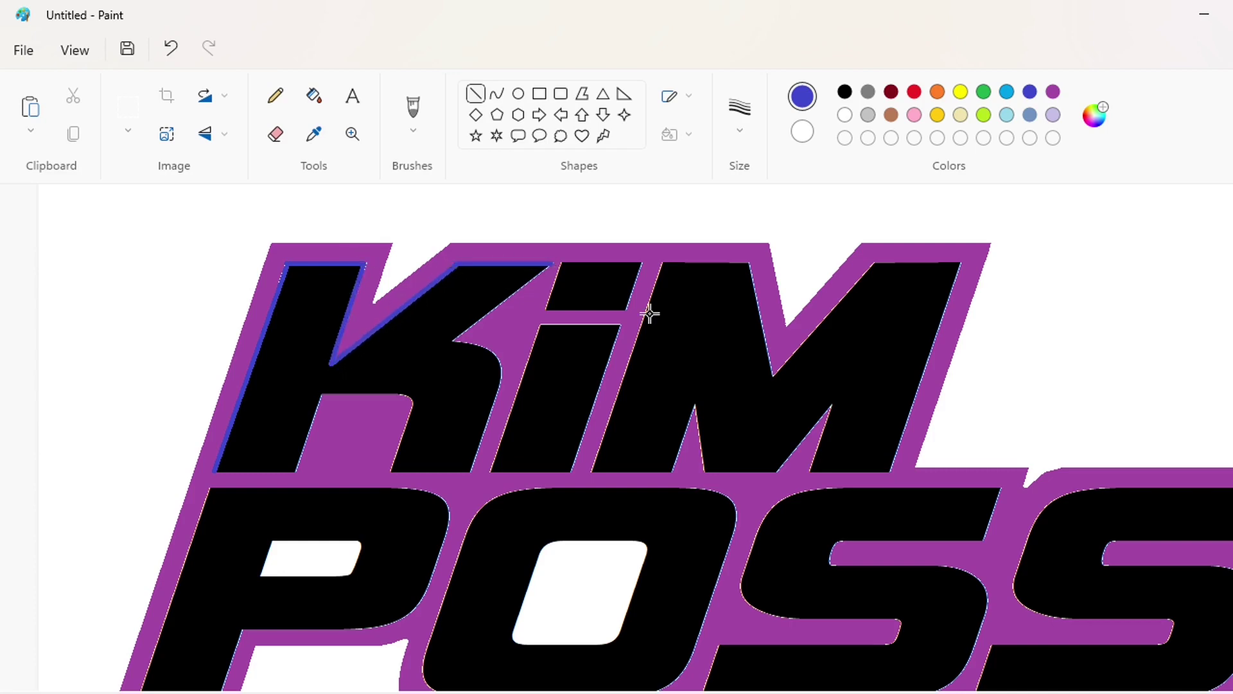
# Step: Continue the indigo outline along the underside of the K's arm, the stem's base and the lower opening with its rounded corner
pyautogui.moveTo(453, 341); pyautogui.dragTo(551, 264)
pyautogui.moveTo(215, 471)
pyautogui.mouseDown()
pyautogui.moveTo(297, 471)
pyautogui.moveTo(323, 392)
pyautogui.moveTo(396, 392)
pyautogui.mouseUp()
pyautogui.click(497, 93)
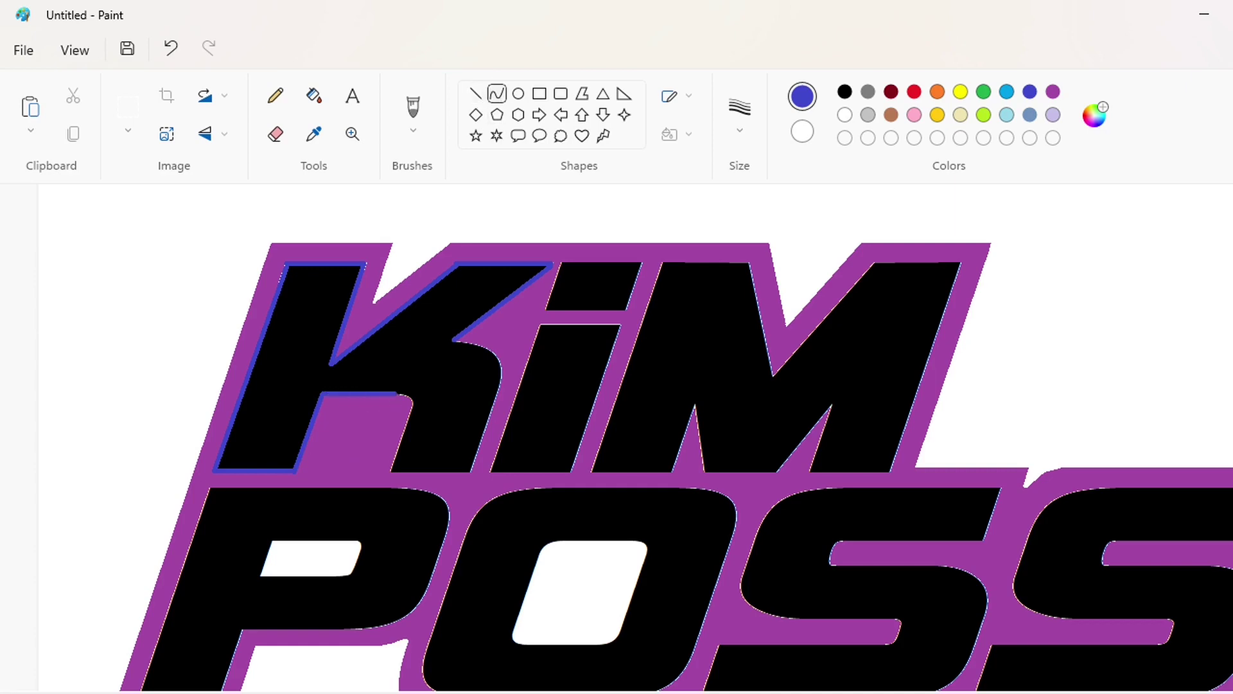
pyautogui.scroll(-1, 1130, 675)
pyautogui.scroll(1, 912, 610)
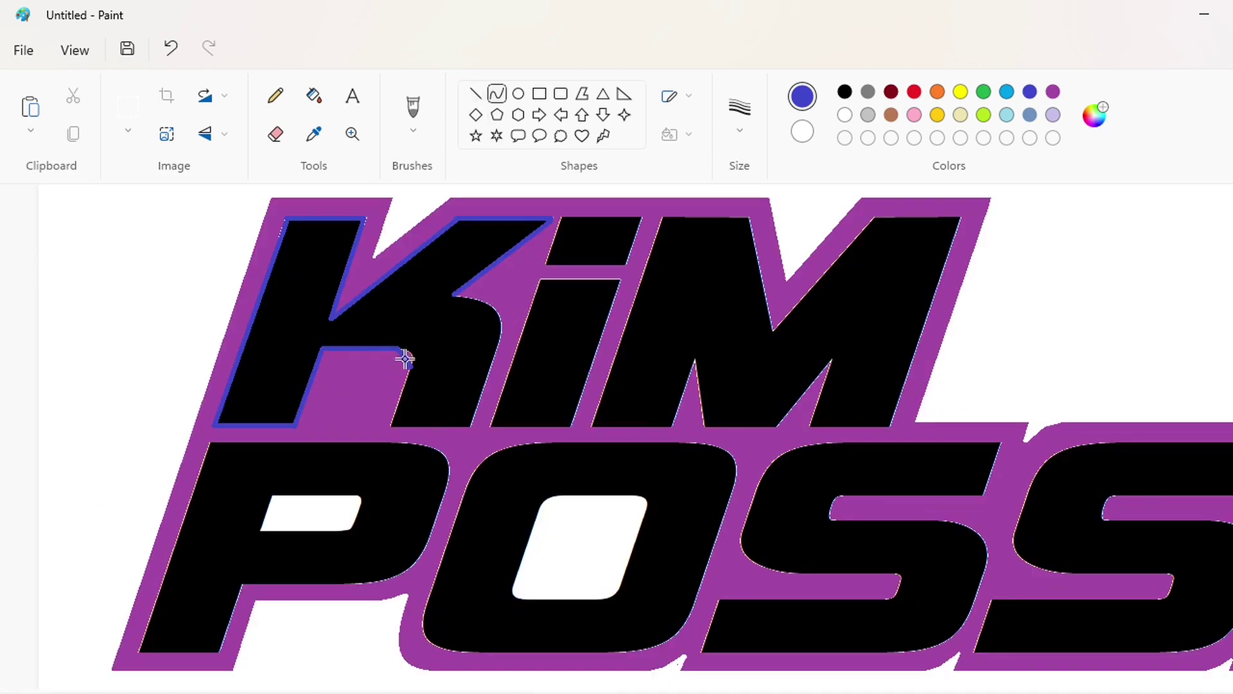
pyautogui.moveTo(405, 358)
pyautogui.mouseDown()
pyautogui.moveTo(392, 425)
pyautogui.moveTo(467, 426)
pyautogui.moveTo(501, 341)
pyautogui.moveTo(455, 294)
pyautogui.mouseUp()
# Step: Recolor the K's indigo outline green with the Fill tool
pyautogui.click(476, 93)
pyautogui.click(983, 91)
pyautogui.click(313, 96)
pyautogui.click(356, 248)
# Step: Complete the K's green outline around its curved leg
pyautogui.click(475, 93)
pyautogui.click(497, 93)
pyautogui.click(512, 309)
pyautogui.click(490, 293)
pyautogui.click(475, 94)
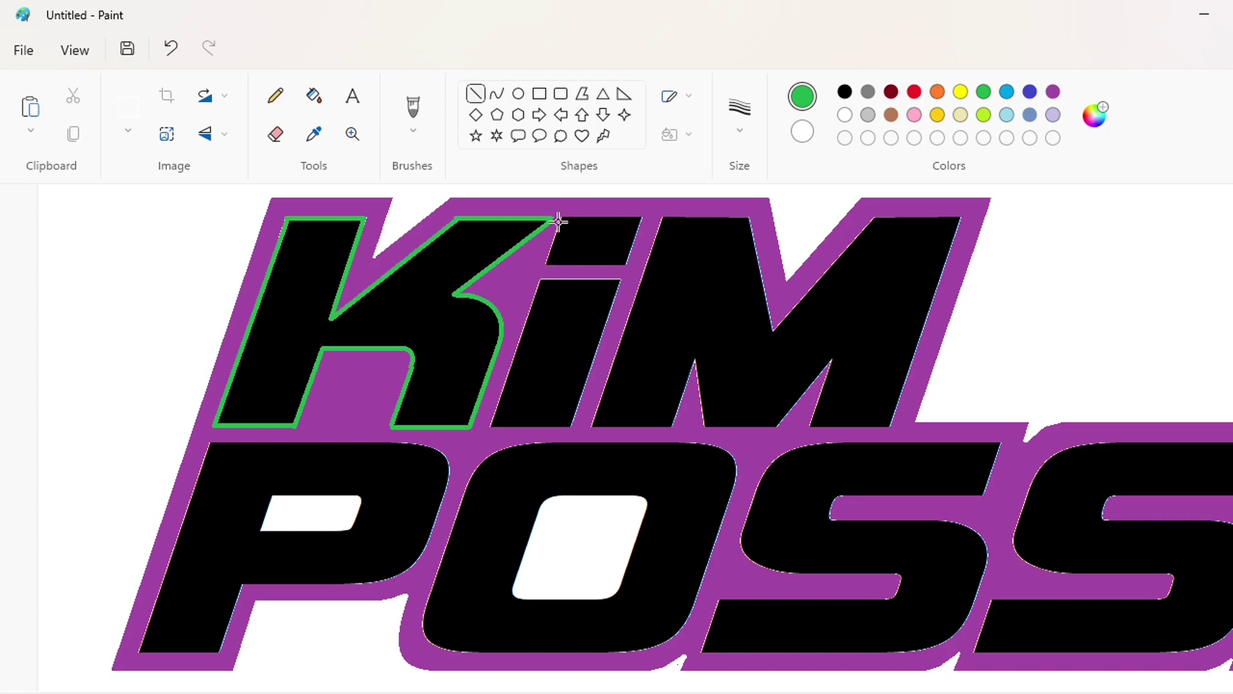
# Step: Outline the dot of the i in green and extend its right edge line down to the stem's base
pyautogui.moveTo(559, 221); pyautogui.dragTo(493, 424)
pyautogui.hotkey('ctrl', 'z')
pyautogui.moveTo(560, 217); pyautogui.dragTo(641, 217)
pyautogui.moveTo(560, 219); pyautogui.dragTo(626, 263)
pyautogui.hotkey('ctrl', 'z')
pyautogui.moveTo(641, 217); pyautogui.dragTo(570, 426)
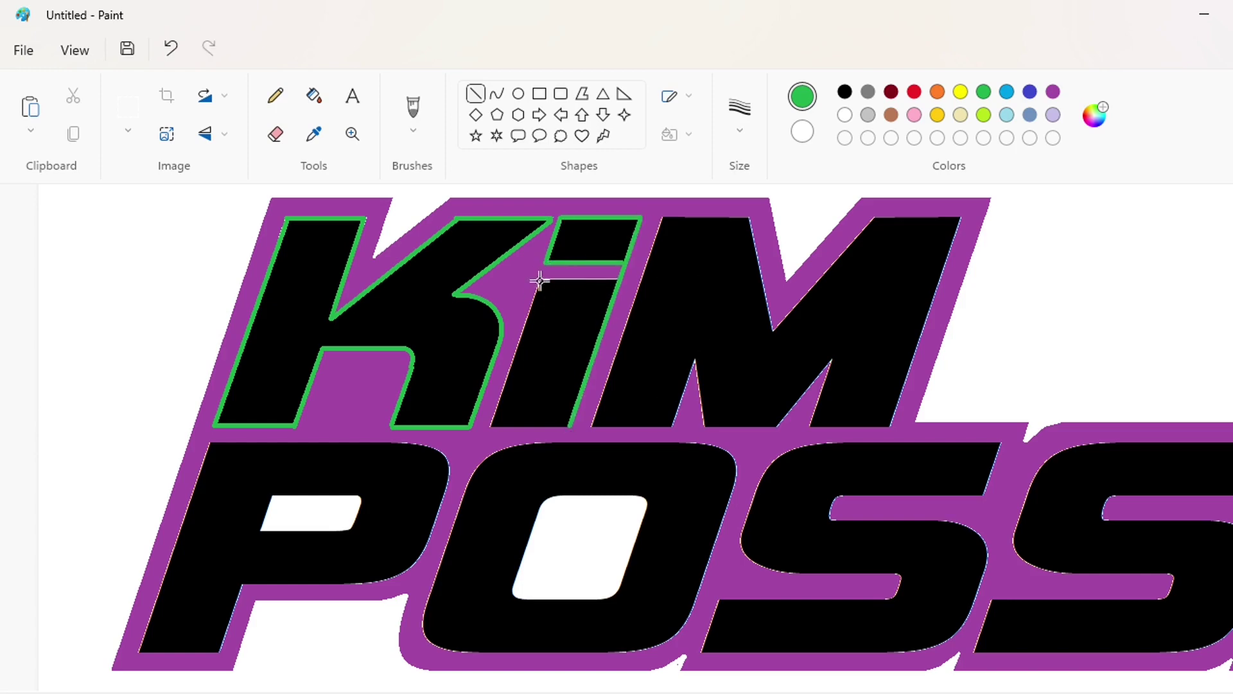
# Step: Complete the green outline of the i's stem and cover the line crossing the gap below the dot with purple
pyautogui.moveTo(540, 280); pyautogui.dragTo(489, 425)
pyautogui.moveTo(541, 279); pyautogui.dragTo(542, 278)
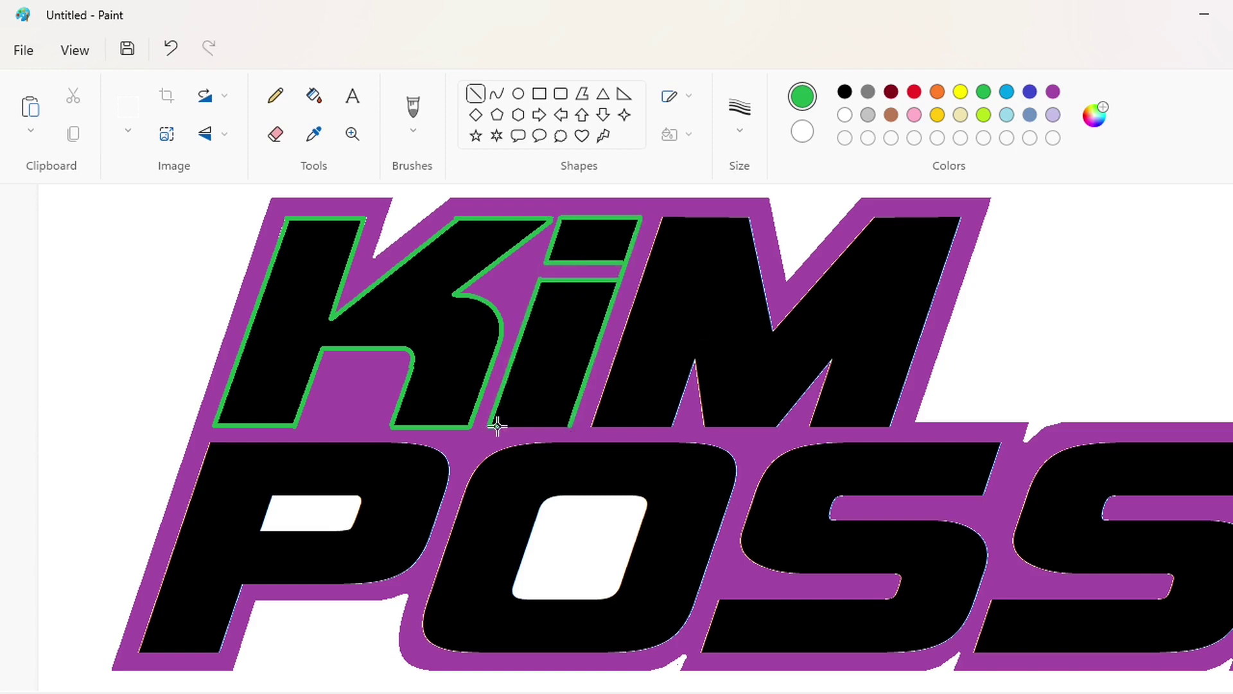
pyautogui.moveTo(490, 425); pyautogui.dragTo(570, 426)
pyautogui.click(1052, 93)
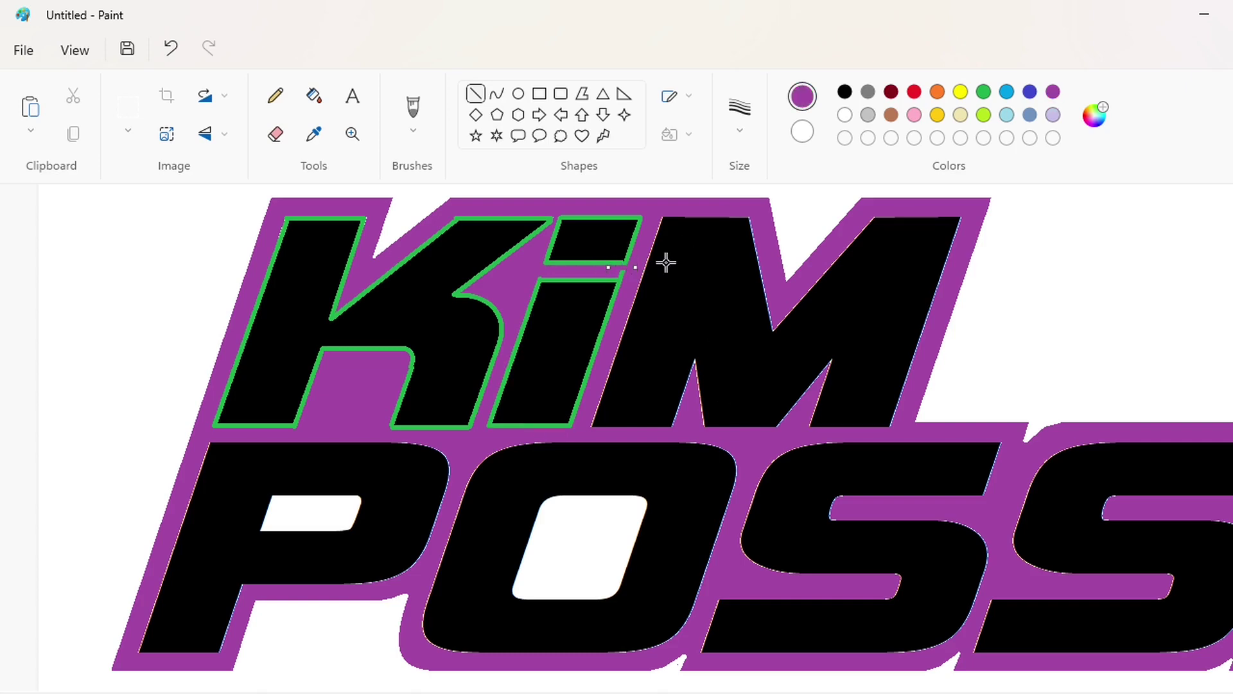
pyautogui.click(717, 254)
pyautogui.click(983, 92)
pyautogui.click(915, 93)
pyautogui.moveTo(664, 219); pyautogui.dragTo(594, 421)
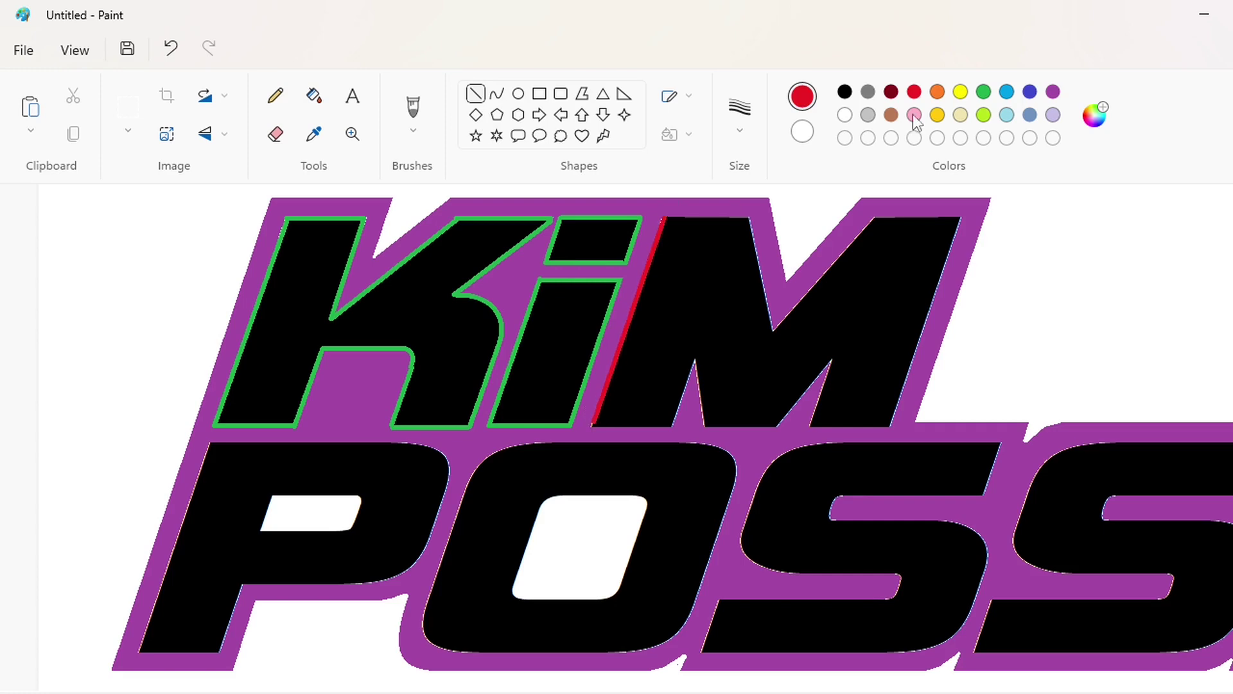
pyautogui.click(982, 91)
pyautogui.hotkey('ctrl', 'z')
# Step: Outline the whole letter M with green straight lines
pyautogui.moveTo(662, 219)
pyautogui.mouseDown()
pyautogui.moveTo(590, 424)
pyautogui.moveTo(672, 424)
pyautogui.moveTo(696, 362)
pyautogui.moveTo(704, 420)
pyautogui.moveTo(777, 424)
pyautogui.moveTo(832, 361)
pyautogui.moveTo(811, 423)
pyautogui.mouseUp()
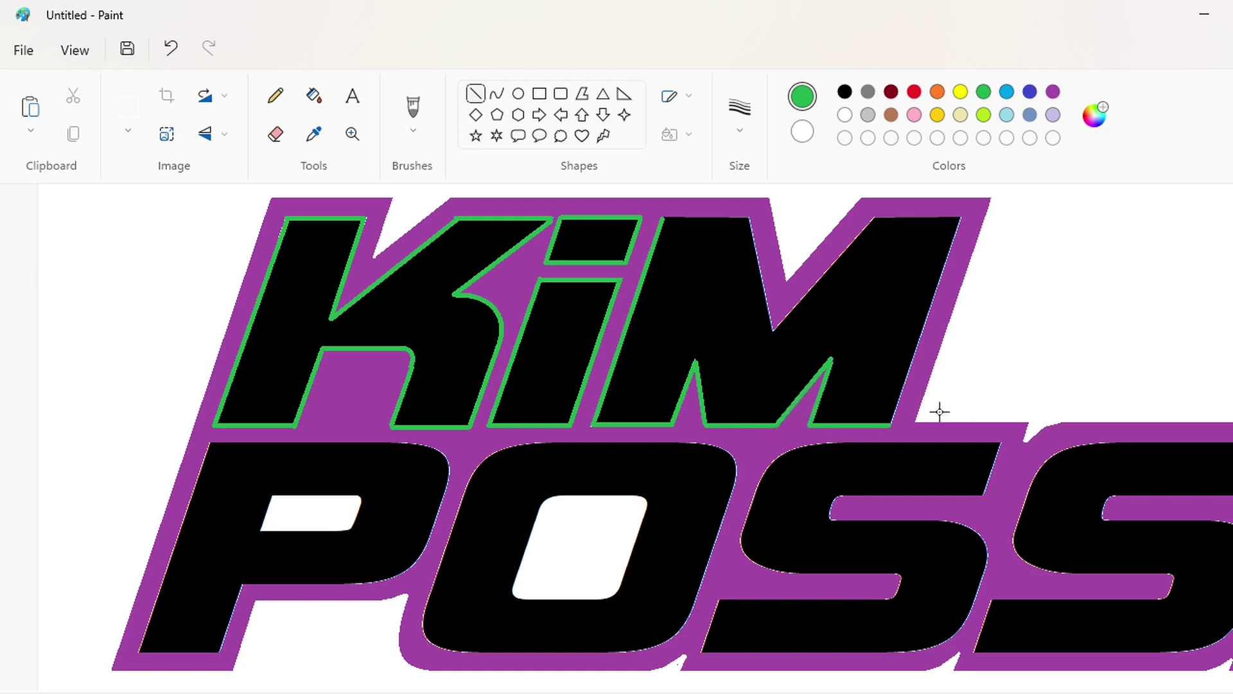
pyautogui.moveTo(890, 425); pyautogui.dragTo(749, 219)
pyautogui.moveTo(671, 219); pyautogui.dragTo(749, 219)
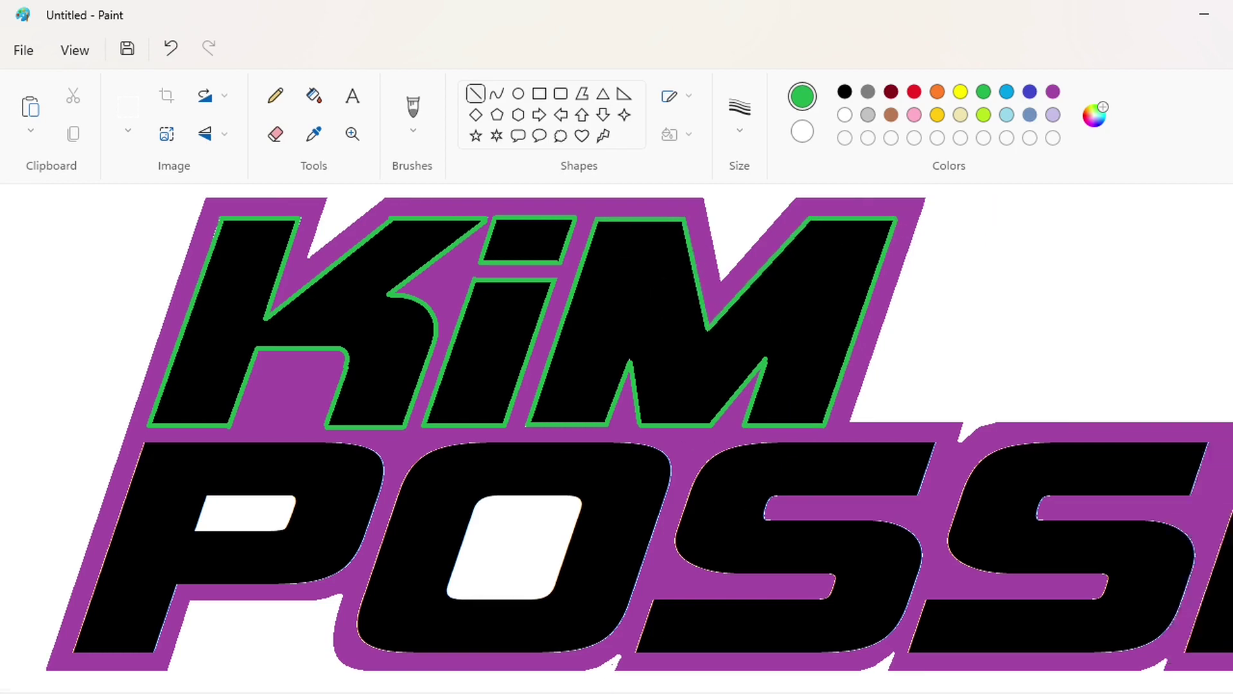
# Step: Outline the P's left edge, its base, the stem's inner edge and the underside of the bowl in green
pyautogui.scroll(-2, 210, 445)
pyautogui.moveTo(208, 317); pyautogui.dragTo(141, 523)
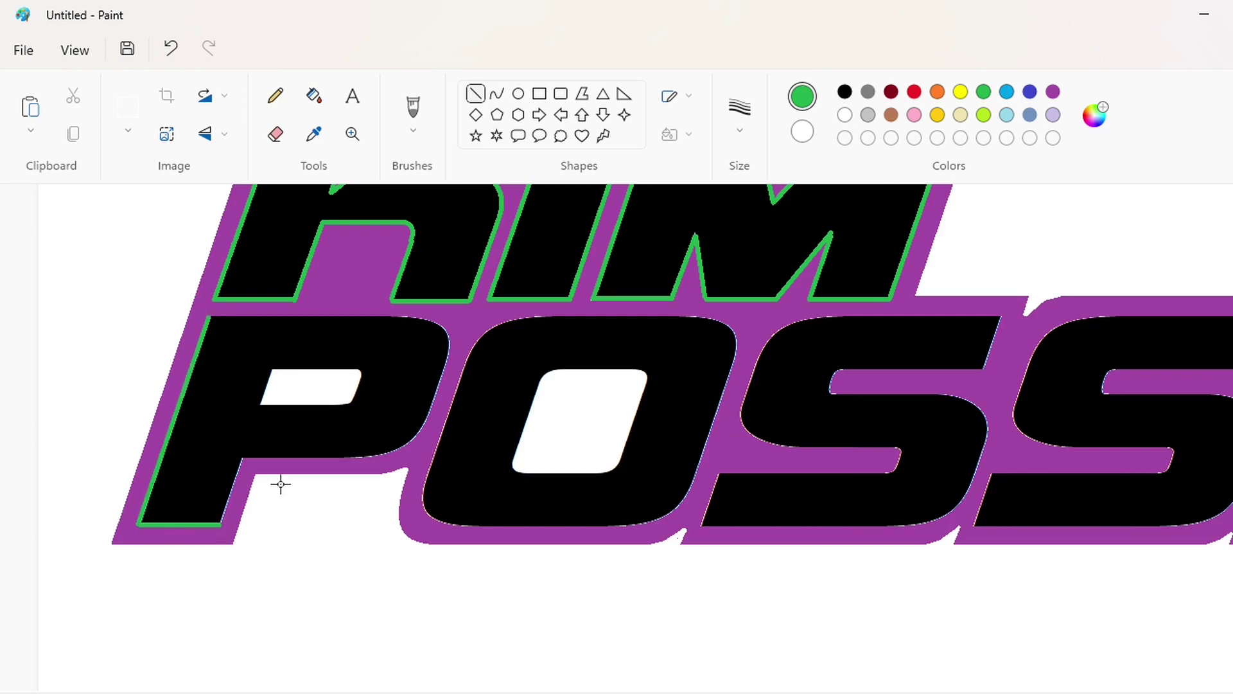
pyautogui.moveTo(255, 458)
pyautogui.mouseDown()
pyautogui.moveTo(351, 457)
pyautogui.moveTo(433, 415)
pyautogui.mouseUp()
# Step: Try to trace the lower corner of the P's bowl with a green curve
pyautogui.click(497, 97)
pyautogui.moveTo(369, 450); pyautogui.dragTo(402, 444)
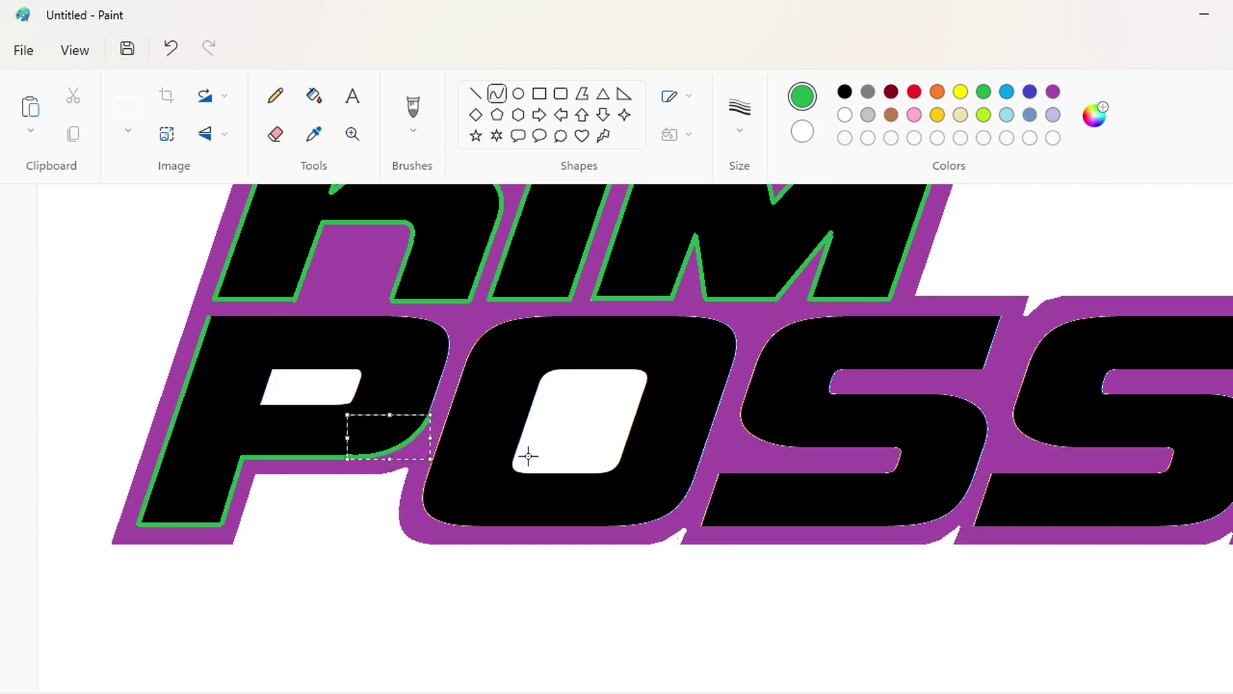
pyautogui.hotkey('ctrl', 'z')
pyautogui.scroll(1, 703, 476)
pyautogui.moveTo(667, 440); pyautogui.dragTo(812, 376)
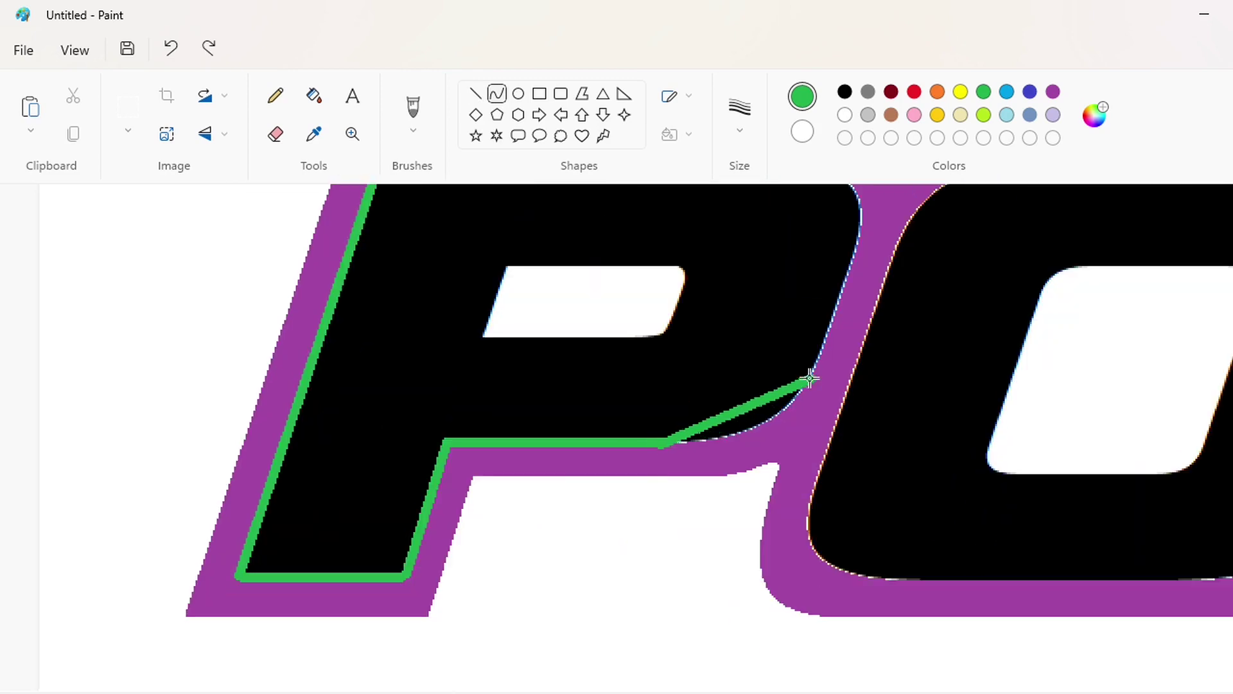
pyautogui.moveTo(739, 409); pyautogui.dragTo(751, 425)
pyautogui.scroll(2, 722, 386)
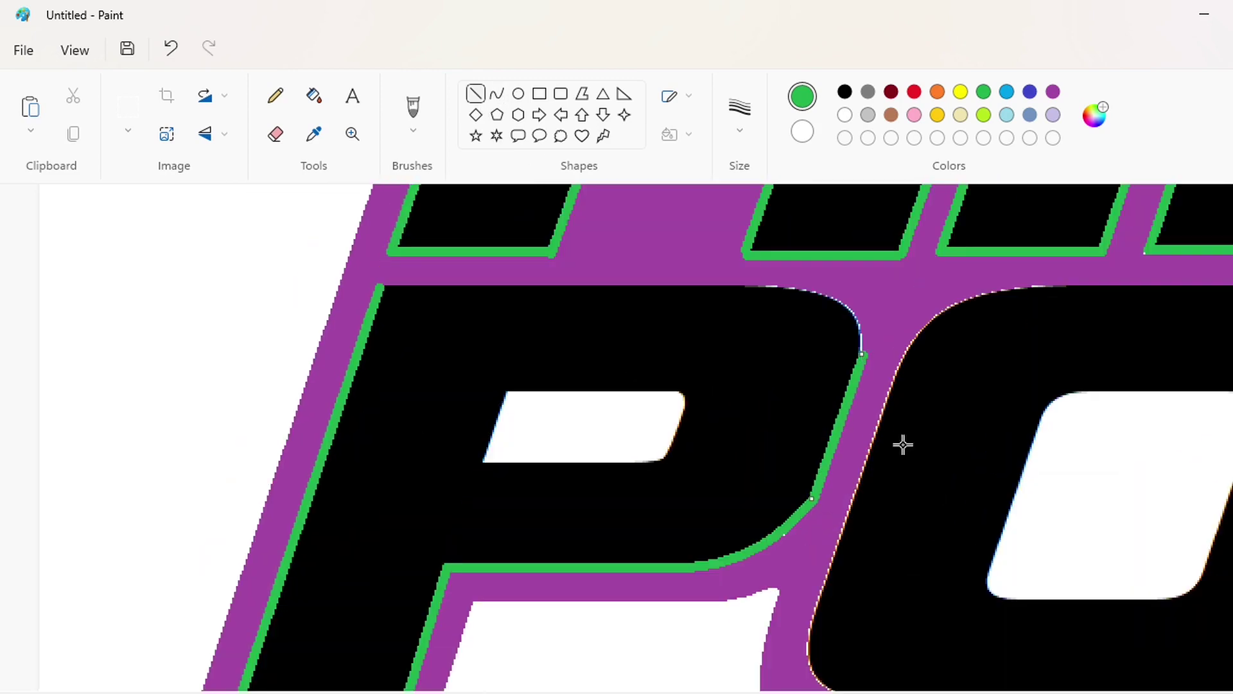
pyautogui.hotkey('ctrl', 'z')
pyautogui.hotkey('ctrl', 'z')
# Step: Complete the P's outer green outline with curves around the bowl's corners and lines along its top and right edges
pyautogui.moveTo(668, 566); pyautogui.dragTo(824, 472)
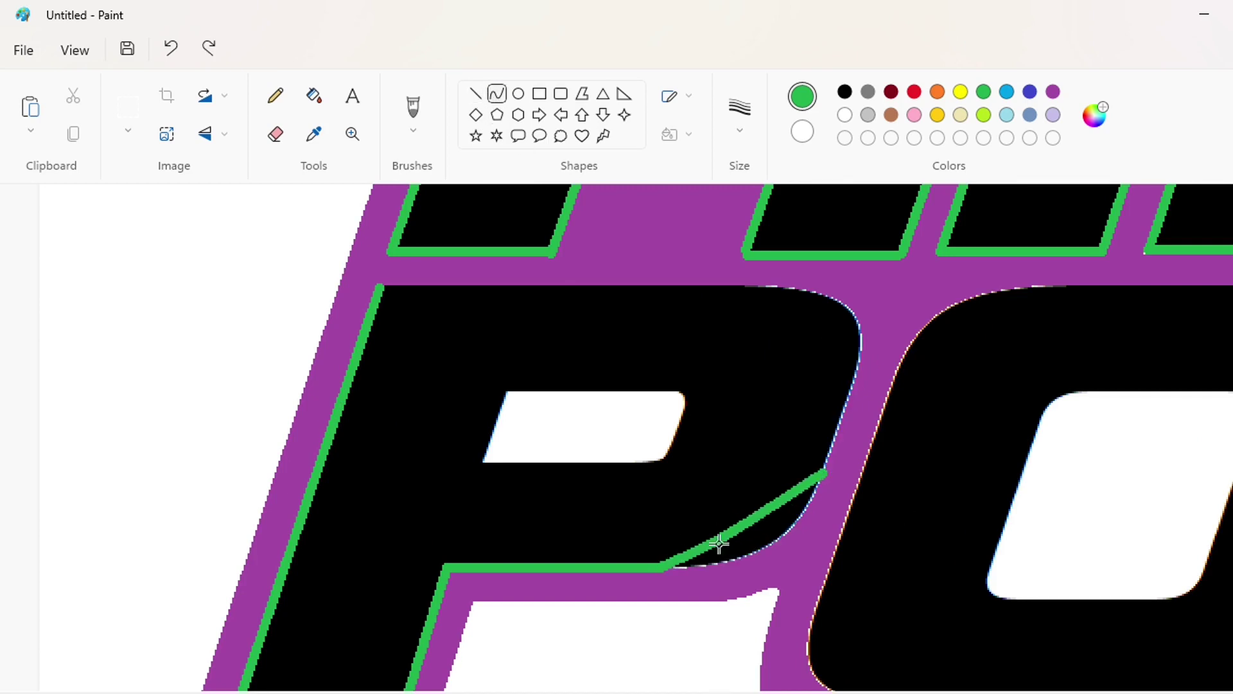
pyautogui.moveTo(721, 542); pyautogui.dragTo(789, 543)
pyautogui.moveTo(380, 288)
pyautogui.mouseDown()
pyautogui.moveTo(765, 289)
pyautogui.moveTo(853, 374)
pyautogui.moveTo(862, 324)
pyautogui.mouseUp()
pyautogui.click(497, 94)
pyautogui.click(476, 94)
pyautogui.moveTo(824, 472); pyautogui.dragTo(842, 416)
# Step: Outline the white opening inside the P in green
pyautogui.moveTo(507, 389)
pyautogui.mouseDown()
pyautogui.moveTo(483, 462)
pyautogui.moveTo(595, 388)
pyautogui.moveTo(672, 388)
pyautogui.mouseUp()
pyautogui.moveTo(500, 461); pyautogui.dragTo(652, 461)
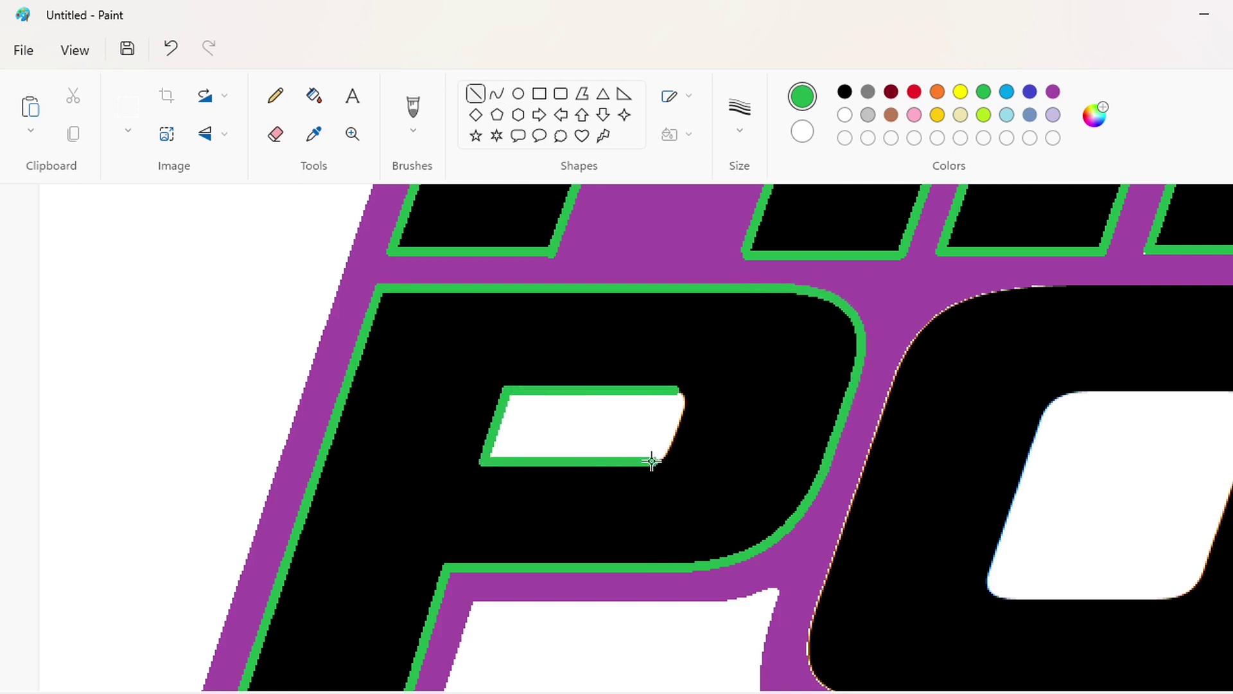
pyautogui.scroll(-2, 746, 490)
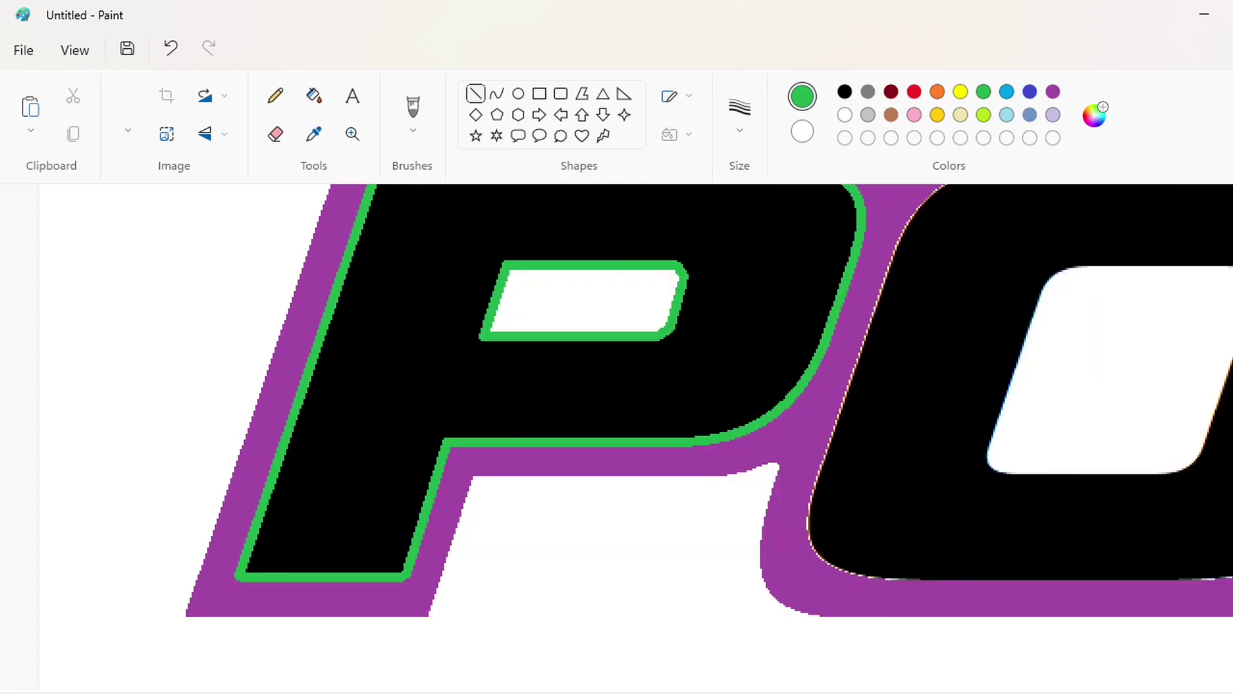
# Step: Outline the O's left edge, top edge and both rounded upper corners in green
pyautogui.hscroll(6, 707, 359)
pyautogui.scroll(1, 671, 232)
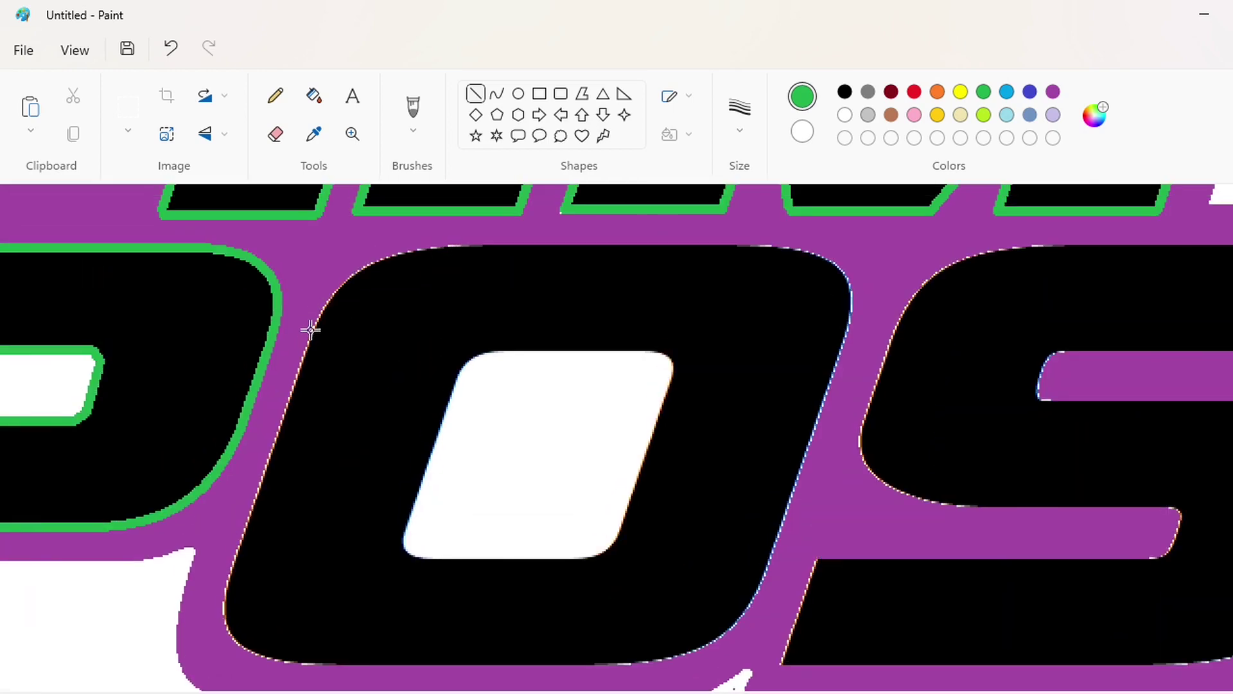
pyautogui.moveTo(311, 330); pyautogui.dragTo(228, 582)
pyautogui.moveTo(313, 330)
pyautogui.mouseDown()
pyautogui.moveTo(462, 245)
pyautogui.moveTo(377, 246)
pyautogui.moveTo(746, 246)
pyautogui.moveTo(845, 336)
pyautogui.mouseUp()
pyautogui.click(496, 94)
pyautogui.moveTo(804, 281); pyautogui.dragTo(865, 280)
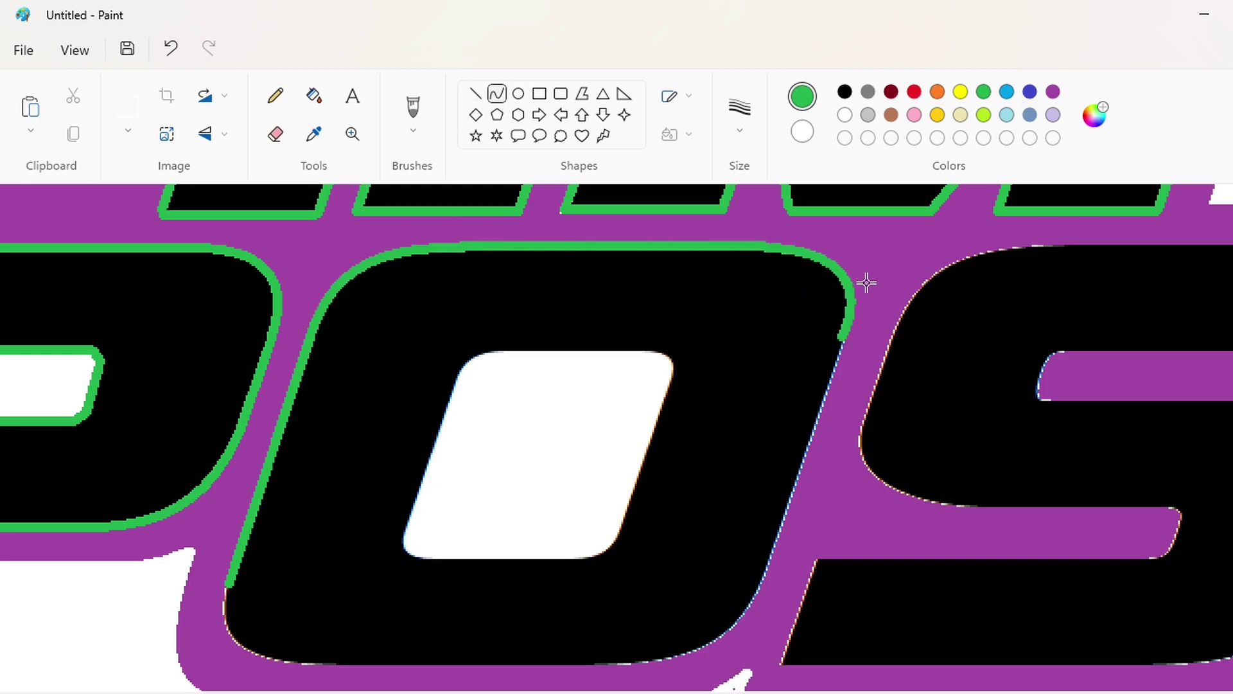
# Step: Complete the O's outer green outline along its right edge, bottom edge and rounded lower corners
pyautogui.click(482, 93)
pyautogui.moveTo(842, 339)
pyautogui.mouseDown()
pyautogui.moveTo(758, 592)
pyautogui.moveTo(640, 666)
pyautogui.mouseUp()
pyautogui.click(497, 94)
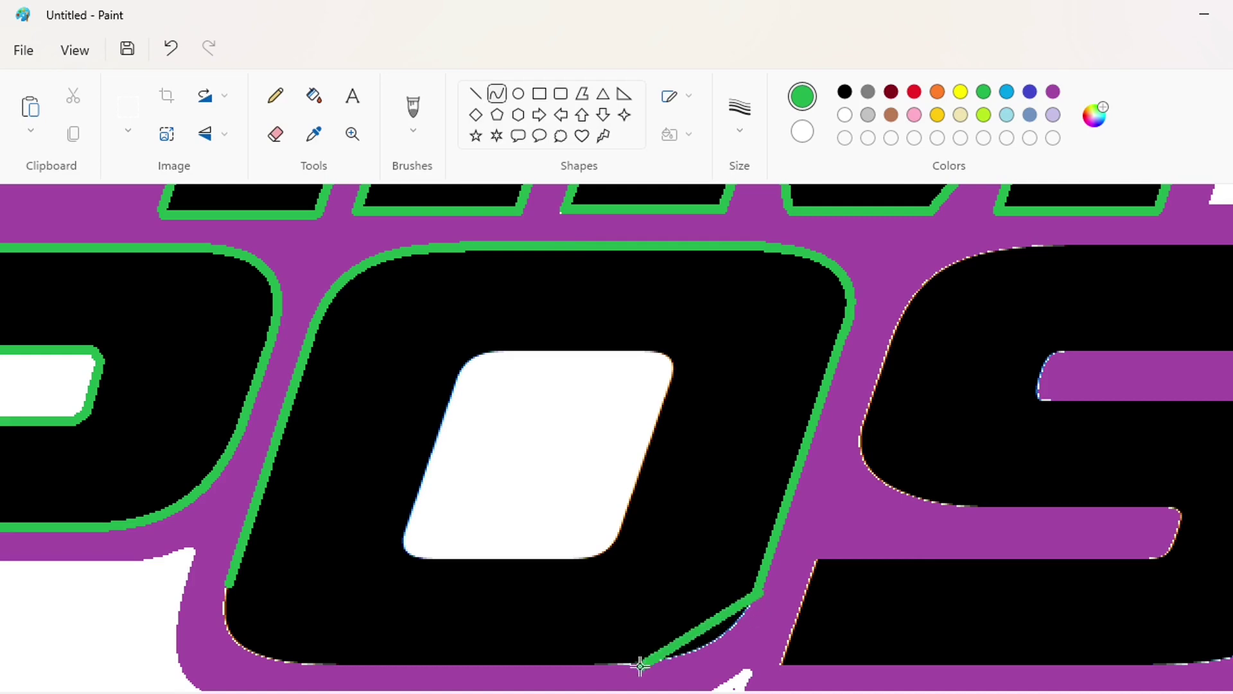
pyautogui.moveTo(726, 610)
pyautogui.mouseDown()
pyautogui.moveTo(733, 633)
pyautogui.moveTo(687, 670)
pyautogui.moveTo(310, 664)
pyautogui.moveTo(229, 586)
pyautogui.mouseUp()
pyautogui.click(476, 94)
pyautogui.click(497, 94)
pyautogui.moveTo(260, 627)
pyautogui.mouseDown()
pyautogui.moveTo(240, 649)
pyautogui.moveTo(217, 622)
pyautogui.mouseUp()
pyautogui.click(364, 606)
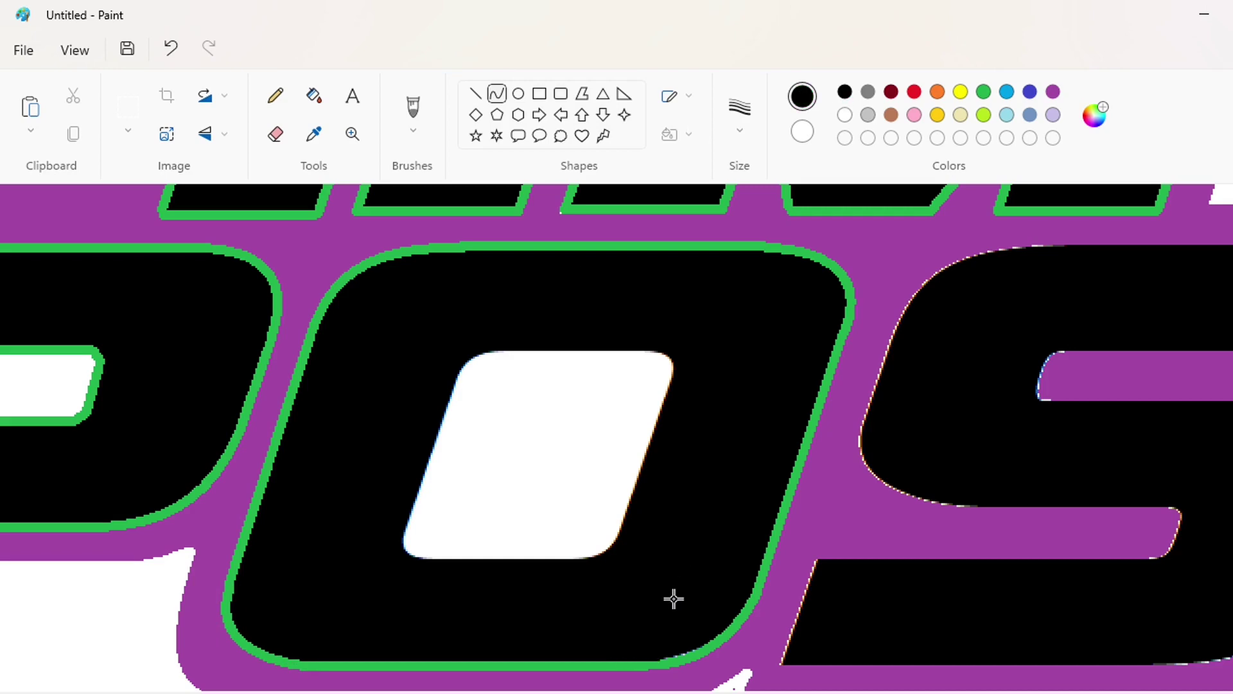
# Step: Outline the white opening inside the O in green with straight sides and curved corners
pyautogui.click(474, 96)
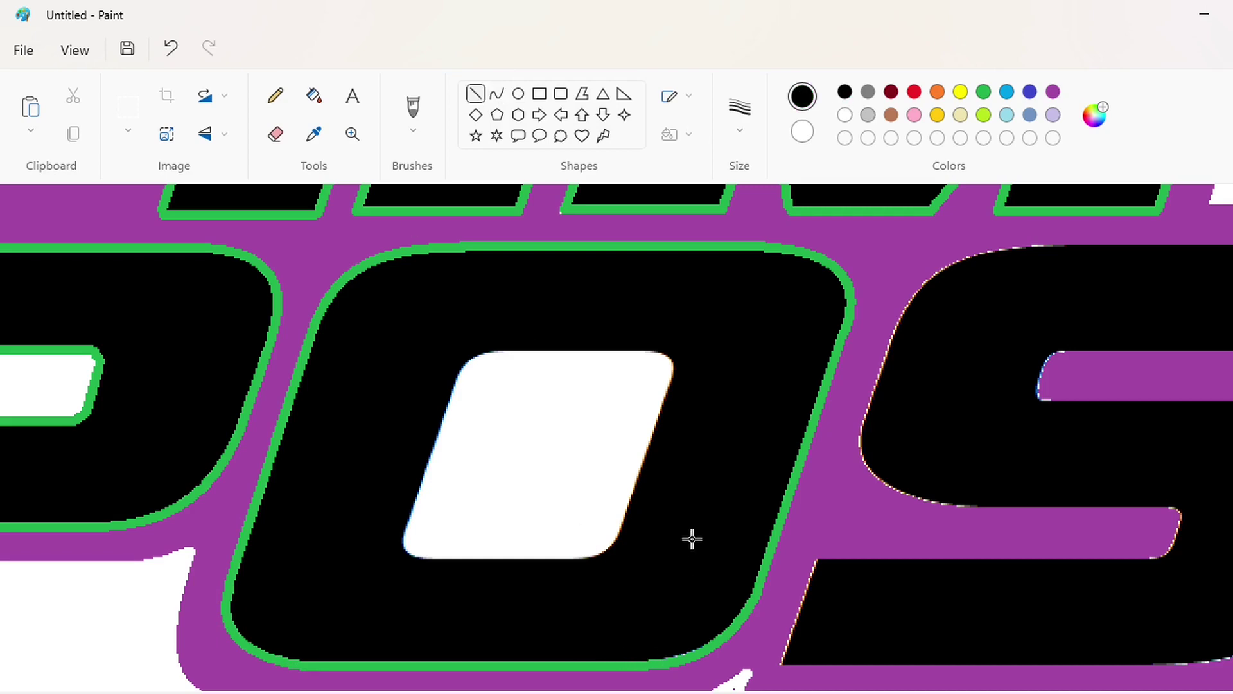
pyautogui.click(497, 94)
pyautogui.moveTo(429, 560)
pyautogui.mouseDown()
pyautogui.moveTo(405, 526)
pyautogui.moveTo(400, 560)
pyautogui.moveTo(459, 373)
pyautogui.mouseUp()
pyautogui.click(982, 91)
pyautogui.click(534, 415)
pyautogui.click(497, 94)
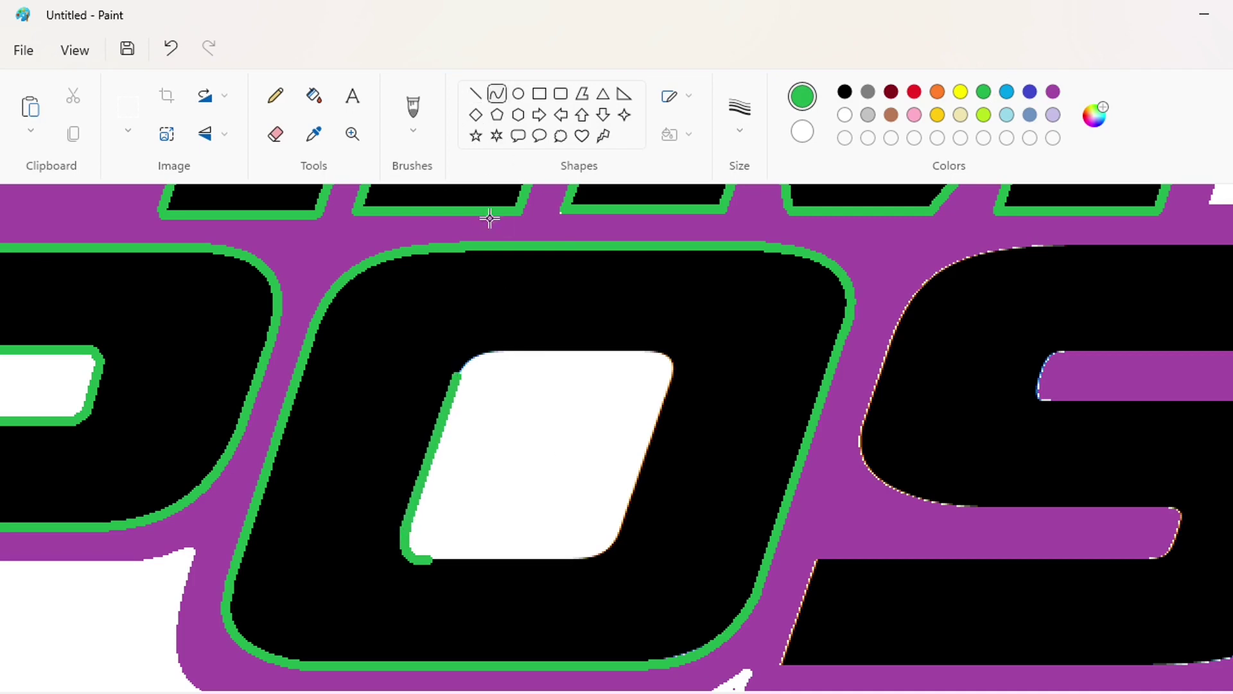
pyautogui.moveTo(501, 350)
pyautogui.mouseDown()
pyautogui.moveTo(655, 350)
pyautogui.moveTo(622, 532)
pyautogui.mouseUp()
pyautogui.click(476, 96)
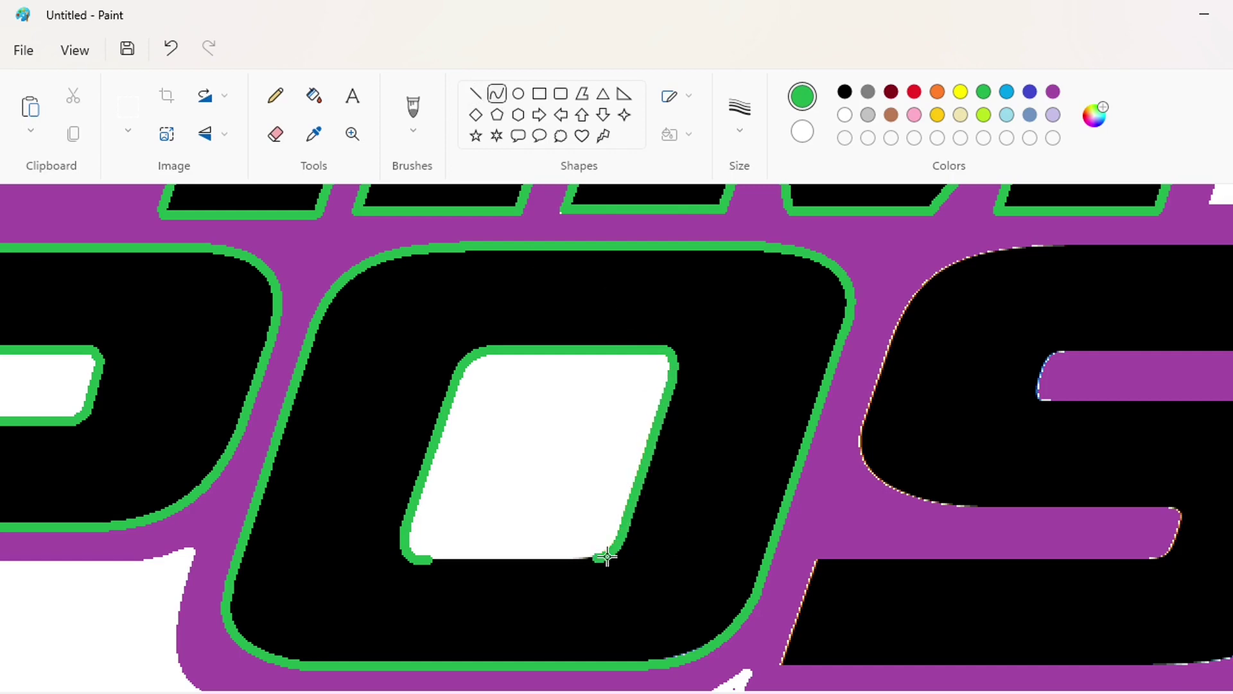
pyautogui.moveTo(426, 558); pyautogui.dragTo(588, 558)
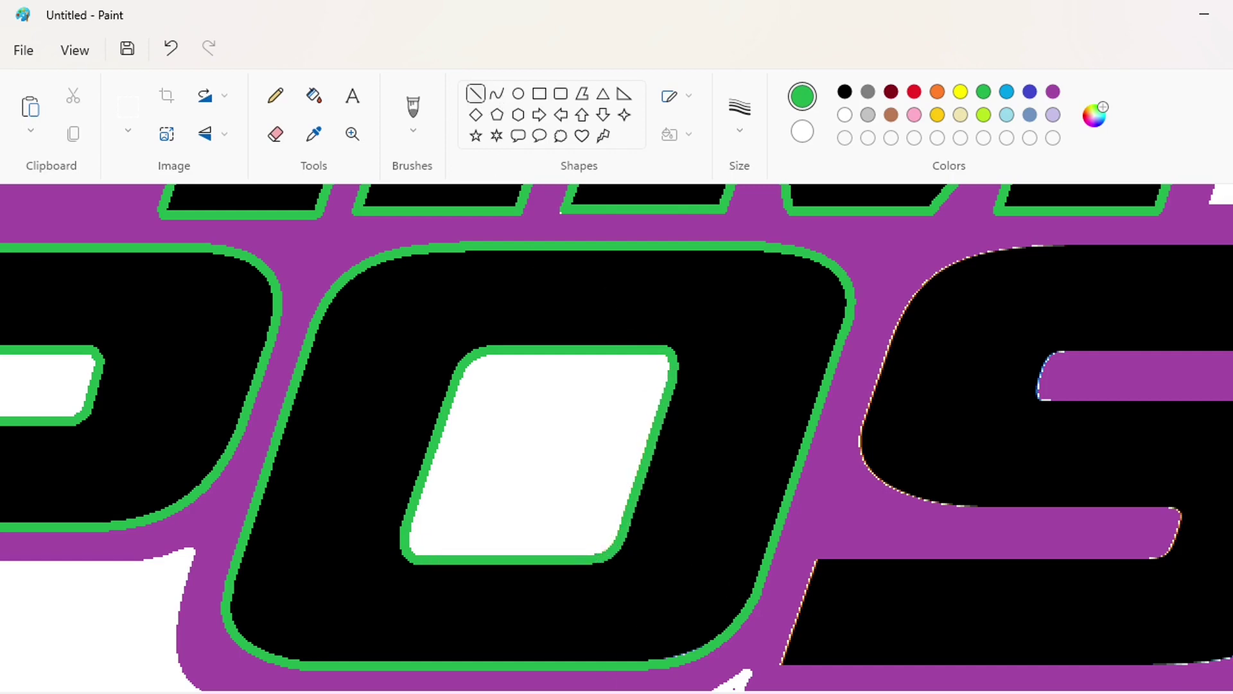
# Step: Outline the first S in green from its upper left edge around the top arm and inner slot, then down the right side
pyautogui.moveTo(490, 692); pyautogui.dragTo(602, 692)
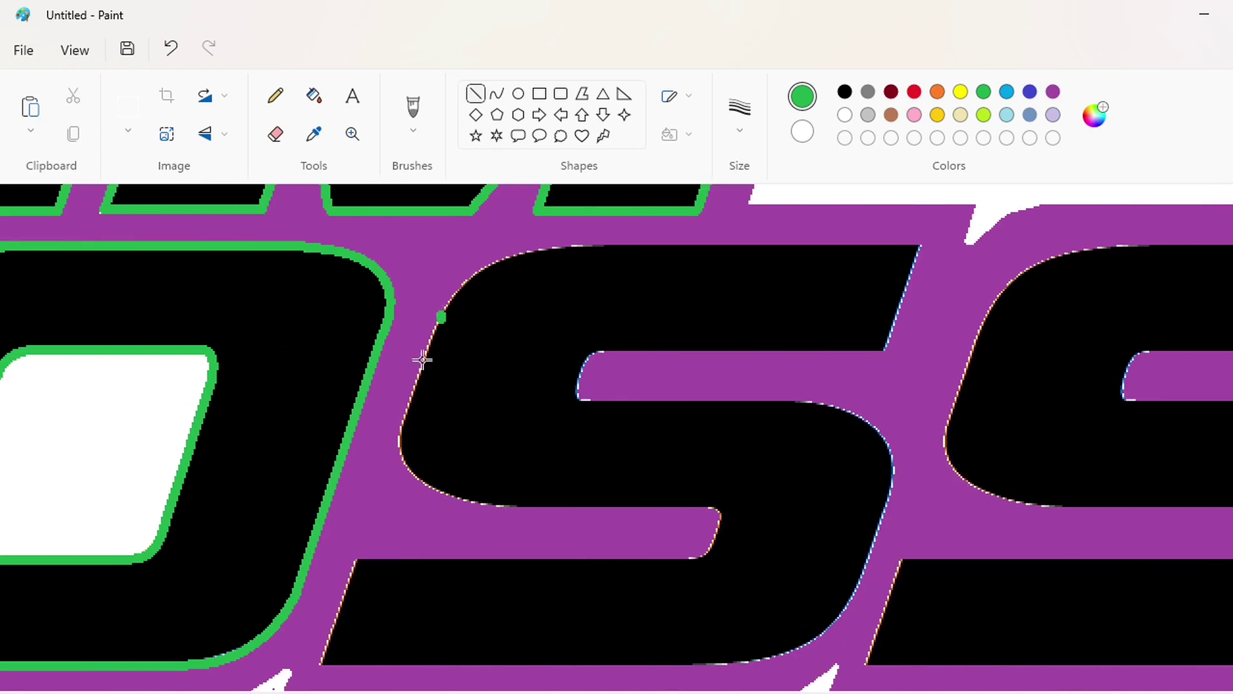
pyautogui.moveTo(422, 360); pyautogui.dragTo(403, 425)
pyautogui.click(497, 93)
pyautogui.moveTo(442, 314)
pyautogui.mouseDown()
pyautogui.moveTo(561, 247)
pyautogui.moveTo(923, 248)
pyautogui.moveTo(885, 349)
pyautogui.moveTo(607, 349)
pyautogui.moveTo(577, 384)
pyautogui.moveTo(785, 400)
pyautogui.moveTo(887, 498)
pyautogui.mouseUp()
pyautogui.doubleClick(479, 257)
pyautogui.click(475, 93)
pyautogui.click(476, 93)
pyautogui.click(498, 94)
pyautogui.moveTo(860, 436)
pyautogui.mouseDown()
pyautogui.moveTo(870, 413)
pyautogui.moveTo(892, 407)
pyautogui.mouseUp()
pyautogui.click(1030, 563)
pyautogui.moveTo(887, 501)
pyautogui.mouseDown()
pyautogui.moveTo(849, 607)
pyautogui.moveTo(768, 656)
pyautogui.moveTo(811, 652)
pyautogui.moveTo(321, 658)
pyautogui.mouseUp()
pyautogui.click(497, 94)
pyautogui.click(933, 637)
pyautogui.click(475, 93)
pyautogui.hotkey('ctrl', 'z')
pyautogui.hotkey('ctrl', 'z')
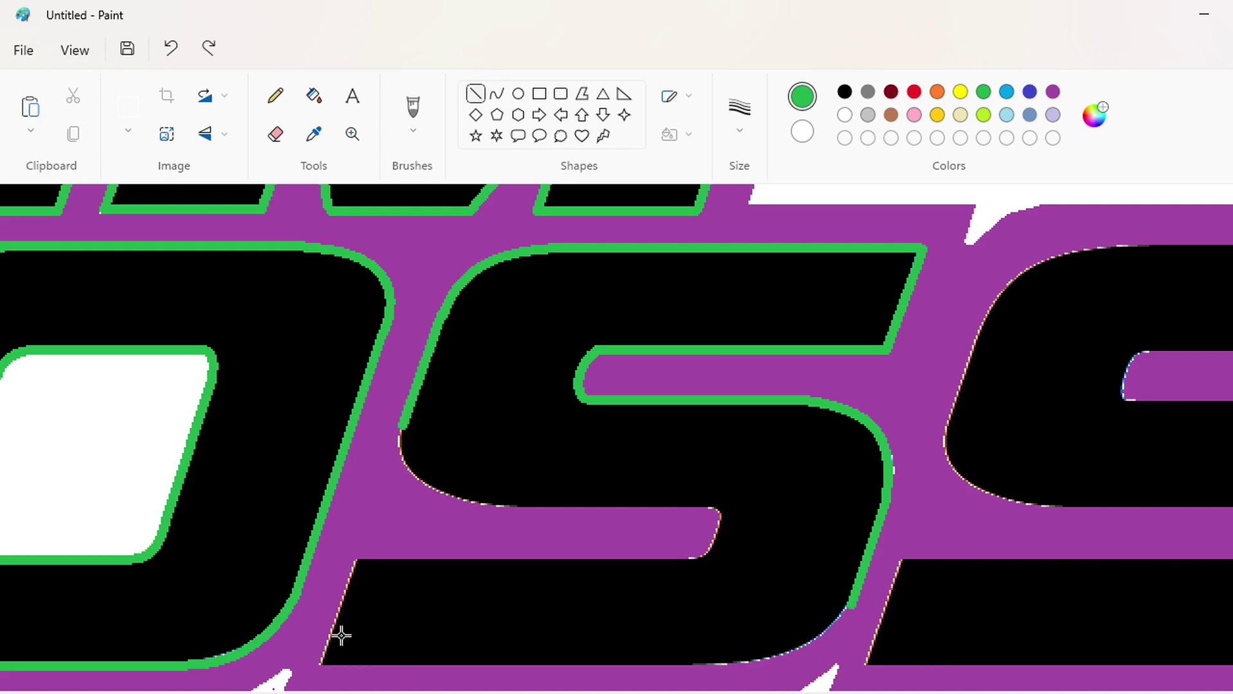
# Step: Trace the first S's rounded lower right corner with a green curve
pyautogui.click(498, 94)
pyautogui.moveTo(852, 606); pyautogui.dragTo(715, 666)
pyautogui.moveTo(800, 635)
pyautogui.mouseDown()
pyautogui.moveTo(818, 636)
pyautogui.moveTo(809, 654)
pyautogui.mouseUp()
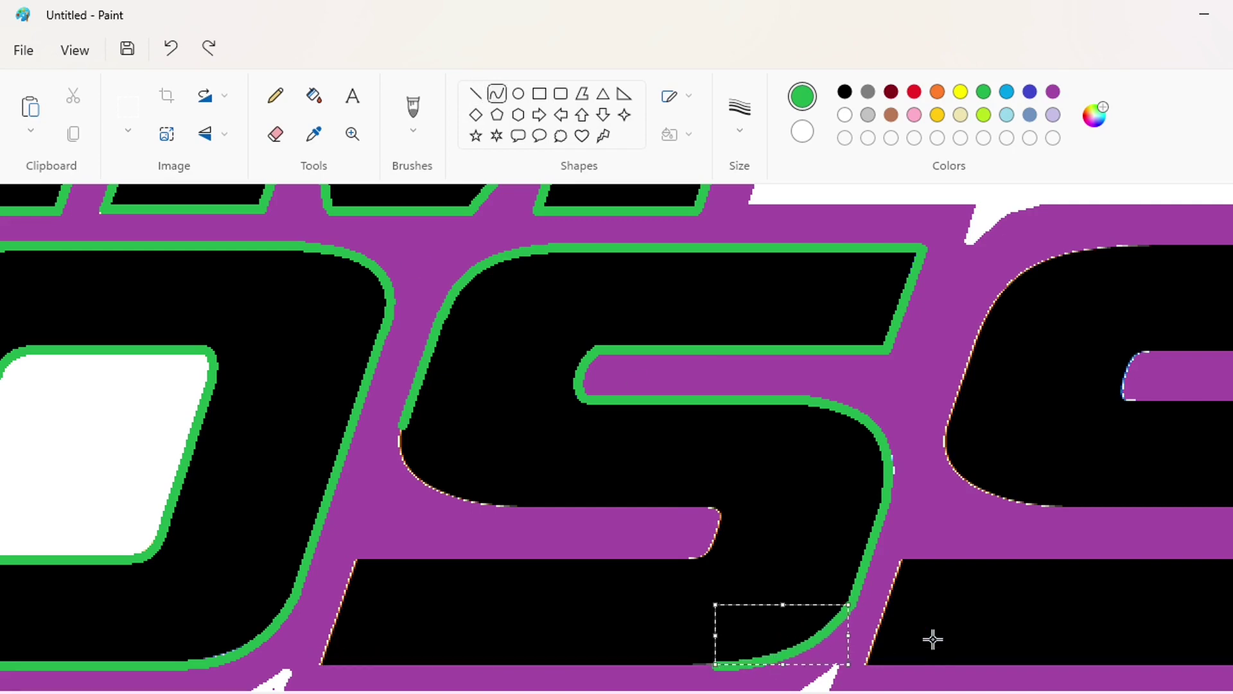
# Step: Outline the first S's bottom edge, slanted lower end and lower slot in green
pyautogui.click(933, 639)
pyautogui.click(475, 93)
pyautogui.moveTo(677, 665)
pyautogui.mouseDown()
pyautogui.moveTo(326, 665)
pyautogui.moveTo(353, 563)
pyautogui.moveTo(694, 561)
pyautogui.moveTo(714, 506)
pyautogui.mouseUp()
pyautogui.moveTo(706, 549)
pyautogui.mouseDown()
pyautogui.moveTo(726, 534)
pyautogui.moveTo(501, 506)
pyautogui.moveTo(402, 426)
pyautogui.mouseUp()
# Step: Close the first S's green outline with a curve around its rounded left bend
pyautogui.click(475, 93)
pyautogui.click(497, 94)
pyautogui.moveTo(441, 458)
pyautogui.mouseDown()
pyautogui.moveTo(441, 495)
pyautogui.moveTo(383, 469)
pyautogui.moveTo(389, 486)
pyautogui.mouseUp()
pyautogui.hotkey('ctrl', 'z')
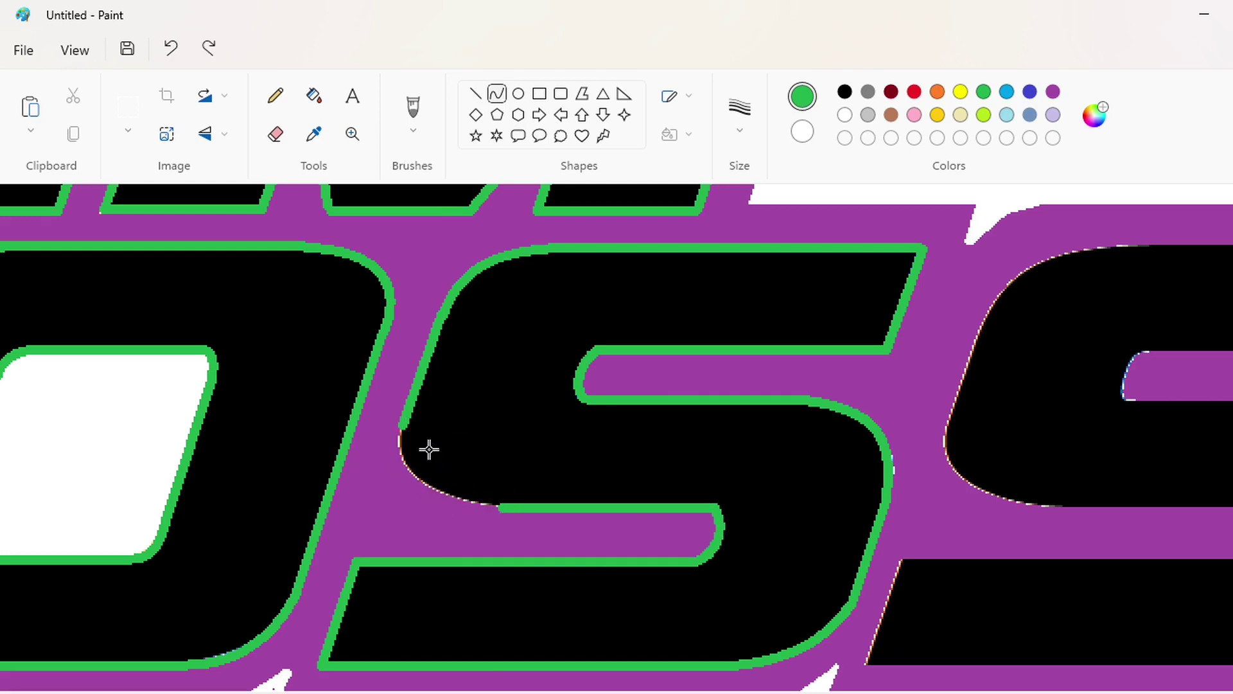
pyautogui.moveTo(498, 506); pyautogui.dragTo(405, 432)
pyautogui.moveTo(459, 474); pyautogui.dragTo(405, 488)
pyautogui.click(479, 600)
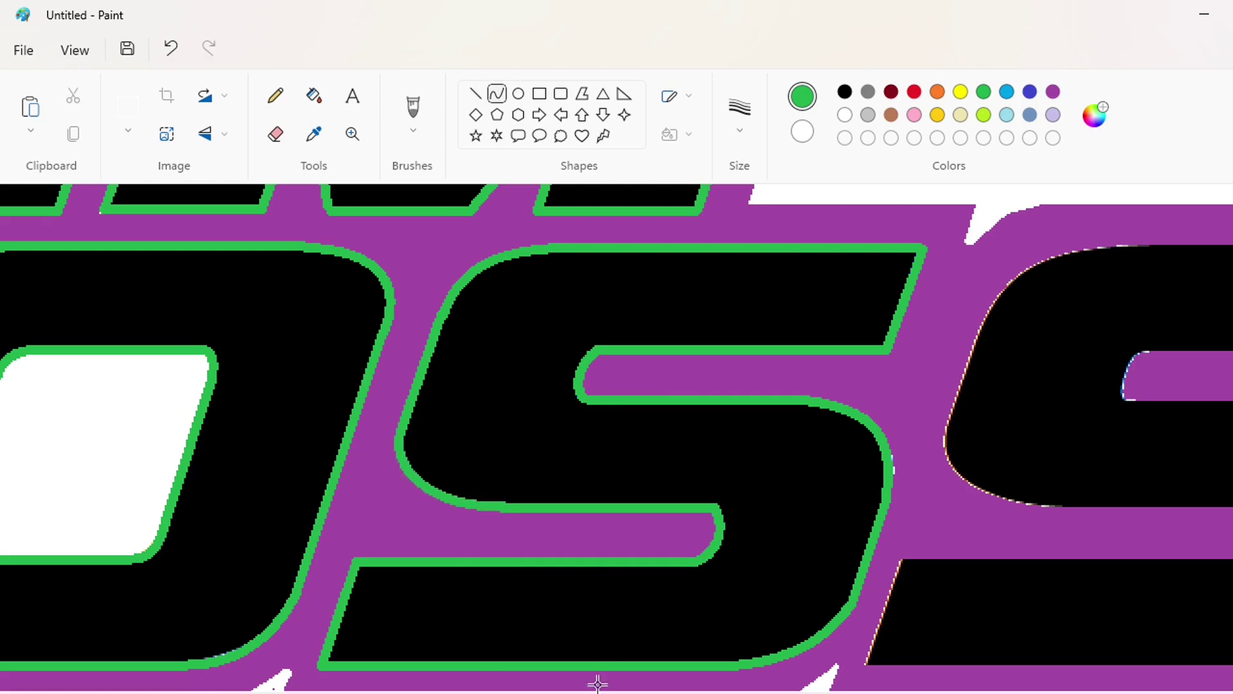
# Step: Select the outlined first S and place a copy of that area in the blank space above POSSIBLE
pyautogui.moveTo(599, 692); pyautogui.dragTo(713, 691)
pyautogui.keyDown('ctrl'); pyautogui.scroll(-3, 924, 559); pyautogui.keyUp('ctrl')
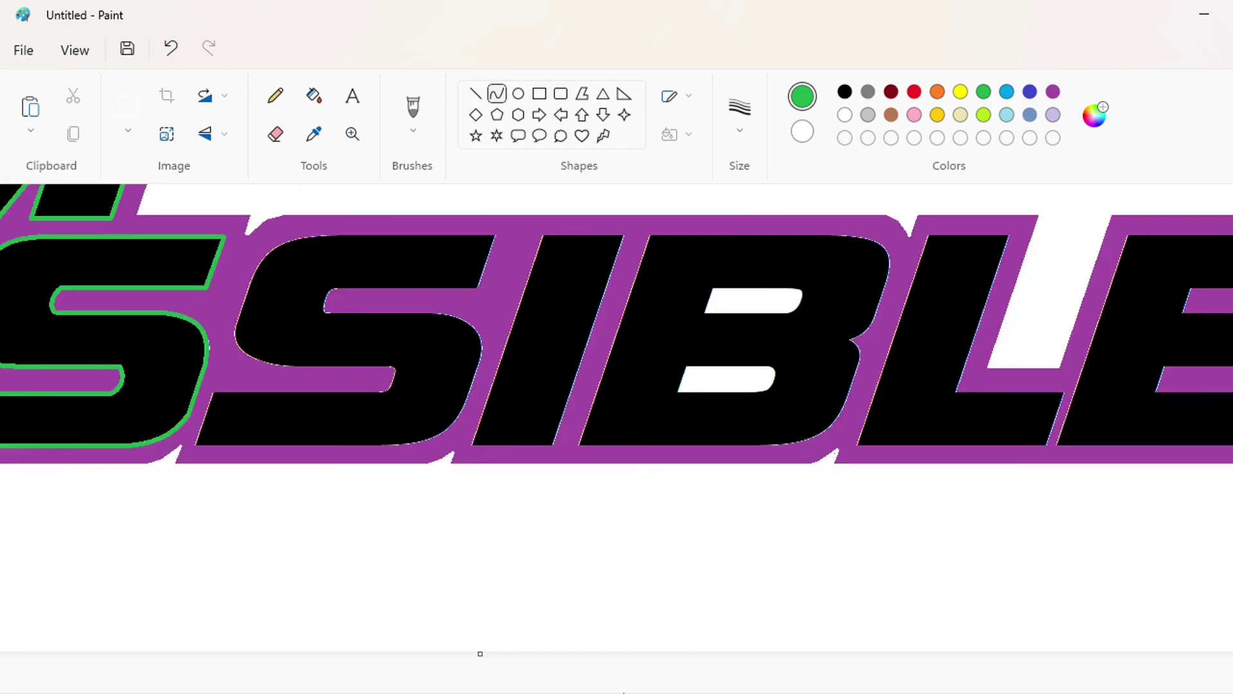
pyautogui.moveTo(623, 692); pyautogui.dragTo(514, 693)
pyautogui.click(128, 106)
pyautogui.moveTo(510, 199); pyautogui.dragTo(116, 523)
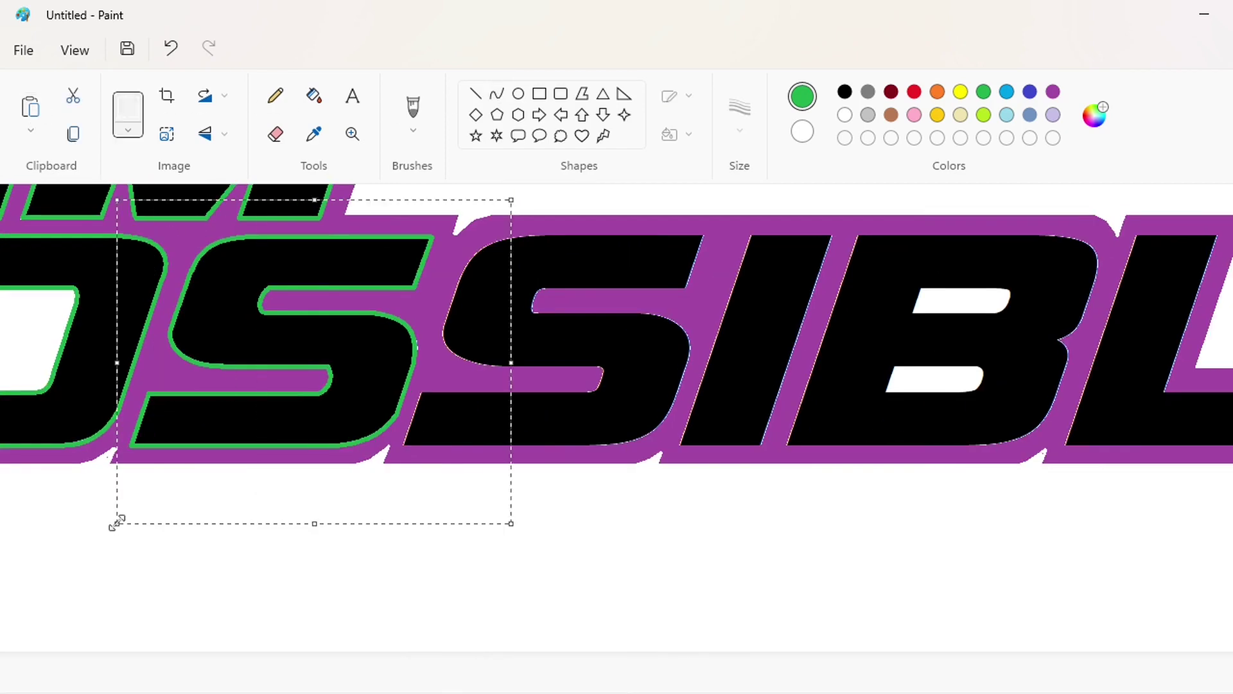
pyautogui.keyDown('ctrl'); pyautogui.moveTo(289, 305); pyautogui.dragTo(717, 275); pyautogui.keyUp('ctrl')
pyautogui.scroll(3, 662, 379)
# Step: Fill the purple background and neighbouring letter fragments around the copied S with white
pyautogui.click(314, 96)
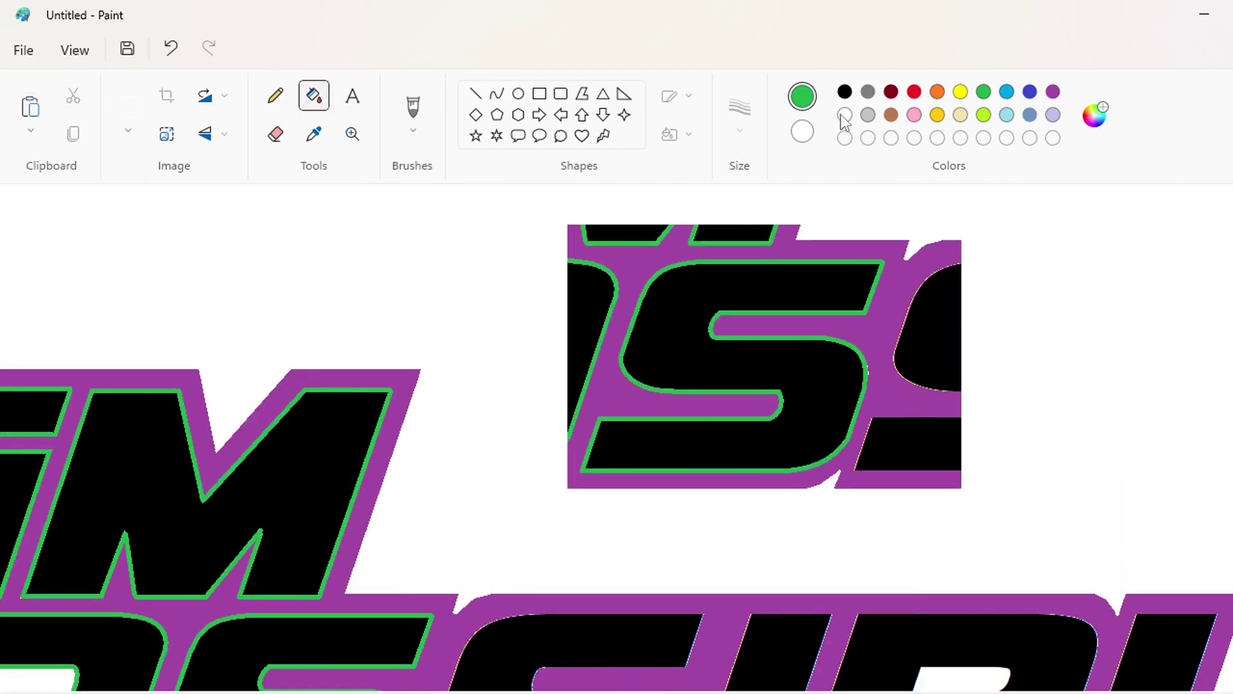
pyautogui.click(844, 115)
pyautogui.click(884, 328)
pyautogui.click(925, 327)
pyautogui.click(912, 443)
pyautogui.click(593, 307)
pyautogui.click(616, 294)
pyautogui.click(641, 238)
# Step: Cover the leftover edge lines beside the copied S with white rectangles
pyautogui.click(540, 94)
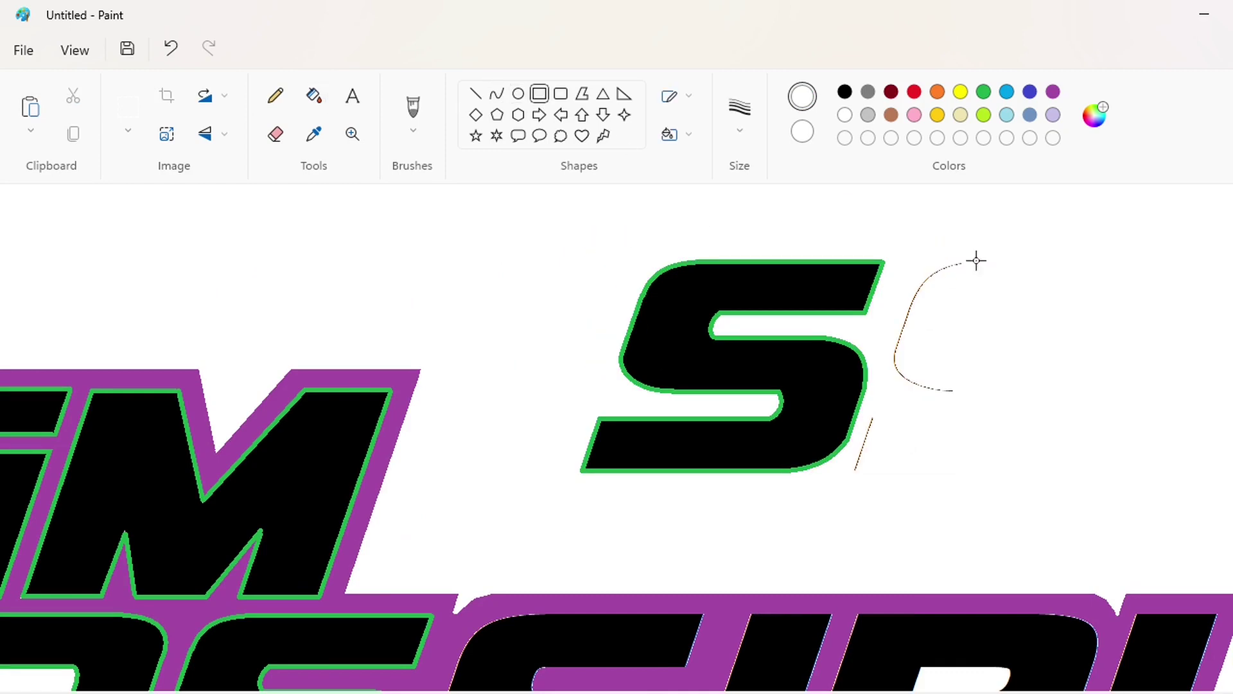
pyautogui.moveTo(871, 311); pyautogui.dragTo(985, 481)
pyautogui.moveTo(859, 411); pyautogui.dragTo(878, 465)
pyautogui.hotkey('ctrl', 'z')
# Step: Copy the cleaned outlined S and paste it exactly over the second S of POSSIBLE
pyautogui.click(128, 107)
pyautogui.moveTo(954, 214); pyautogui.dragTo(478, 540)
pyautogui.hotkey('ctrl', 'x')
pyautogui.scroll(1, 1024, 526)
pyautogui.scroll(-4, 976, 592)
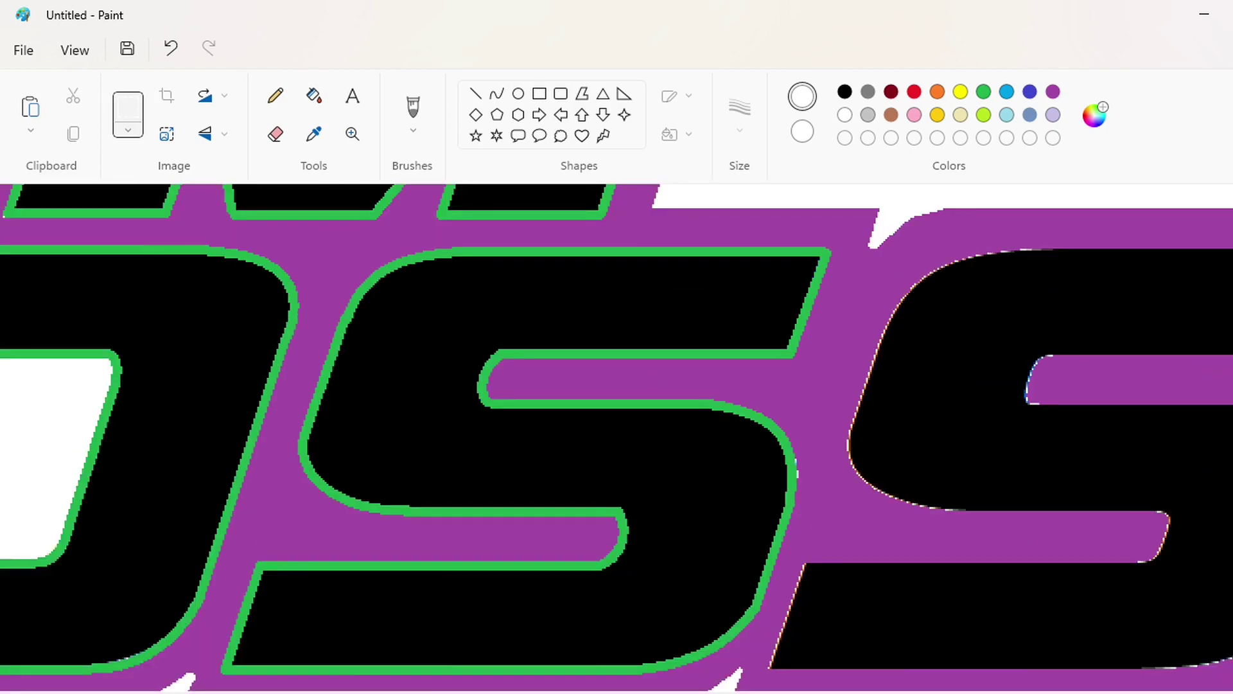
pyautogui.hscroll(3, 617, 438)
pyautogui.hotkey('ctrl', 'v')
pyautogui.moveTo(611, 535); pyautogui.dragTo(601, 468)
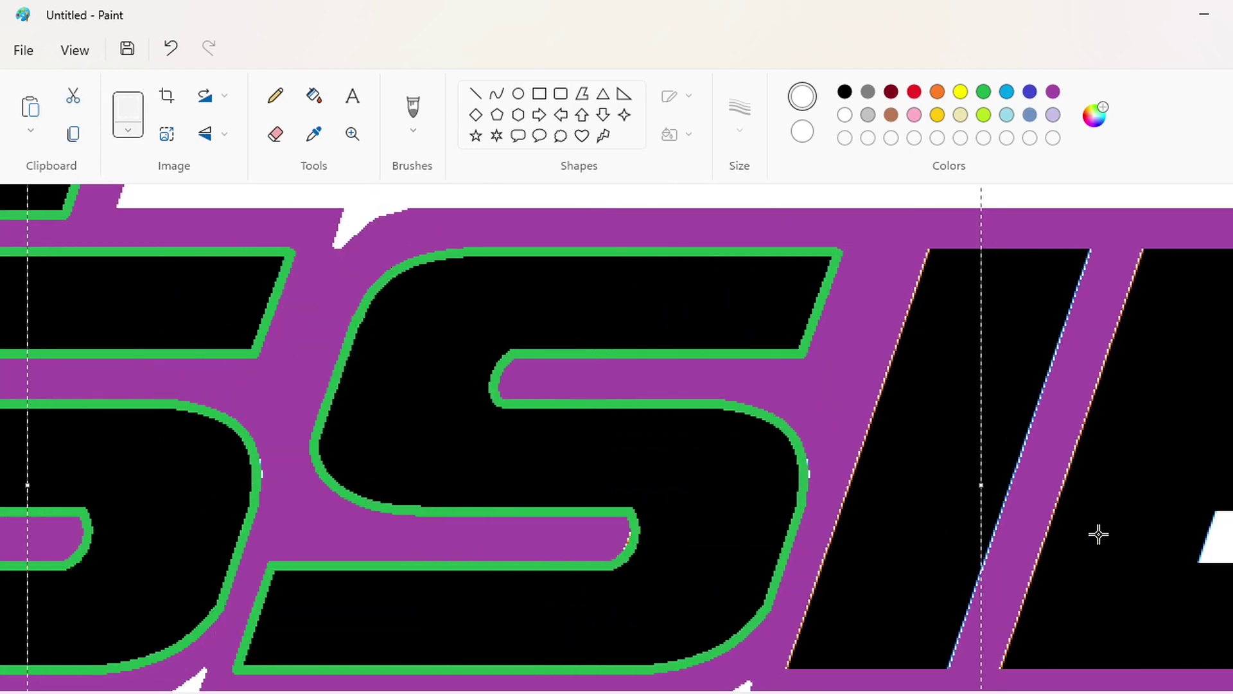
pyautogui.click(1098, 533)
# Step: Outline the I of POSSIBLE in green along all four straight edges
pyautogui.hscroll(4, 1096, 568)
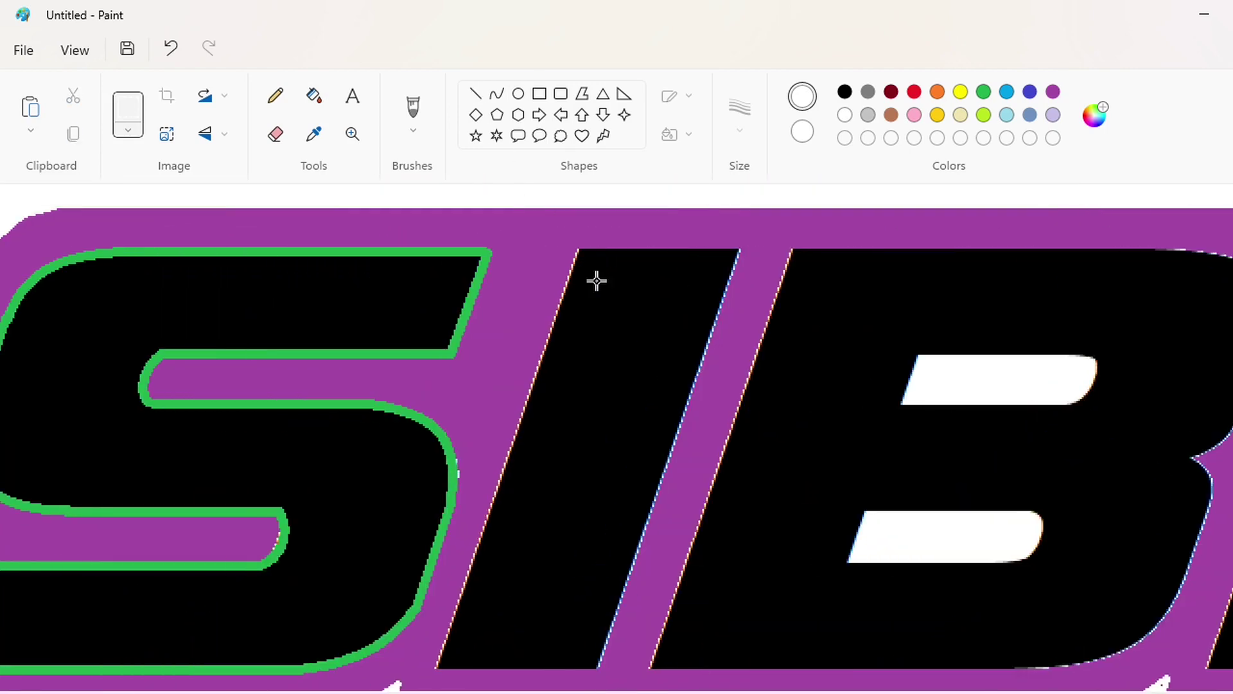
pyautogui.click(985, 94)
pyautogui.moveTo(582, 249); pyautogui.dragTo(482, 499)
pyautogui.click(475, 93)
pyautogui.moveTo(580, 250); pyautogui.dragTo(435, 669)
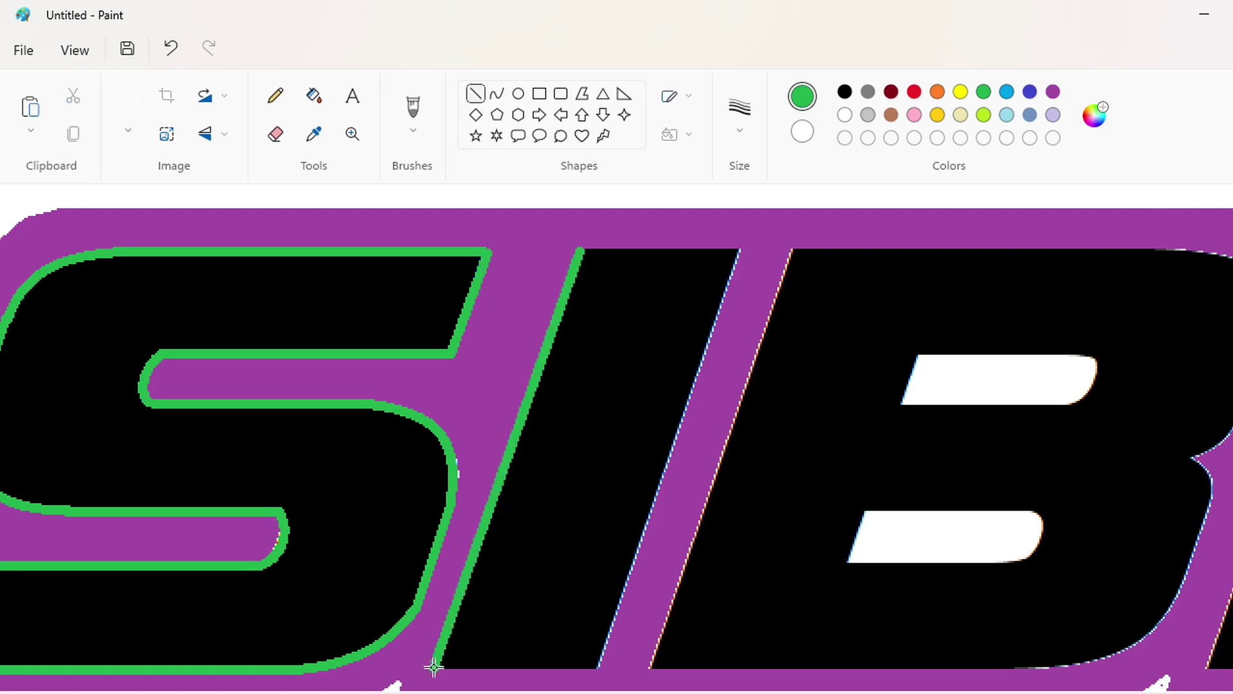
pyautogui.moveTo(661, 431); pyautogui.dragTo(742, 251)
pyautogui.moveTo(645, 485); pyautogui.dragTo(598, 666)
pyautogui.moveTo(580, 249); pyautogui.dragTo(740, 250)
pyautogui.scroll(-3, 435, 546)
pyautogui.moveTo(435, 544); pyautogui.dragTo(543, 541)
pyautogui.scroll(3, 594, 543)
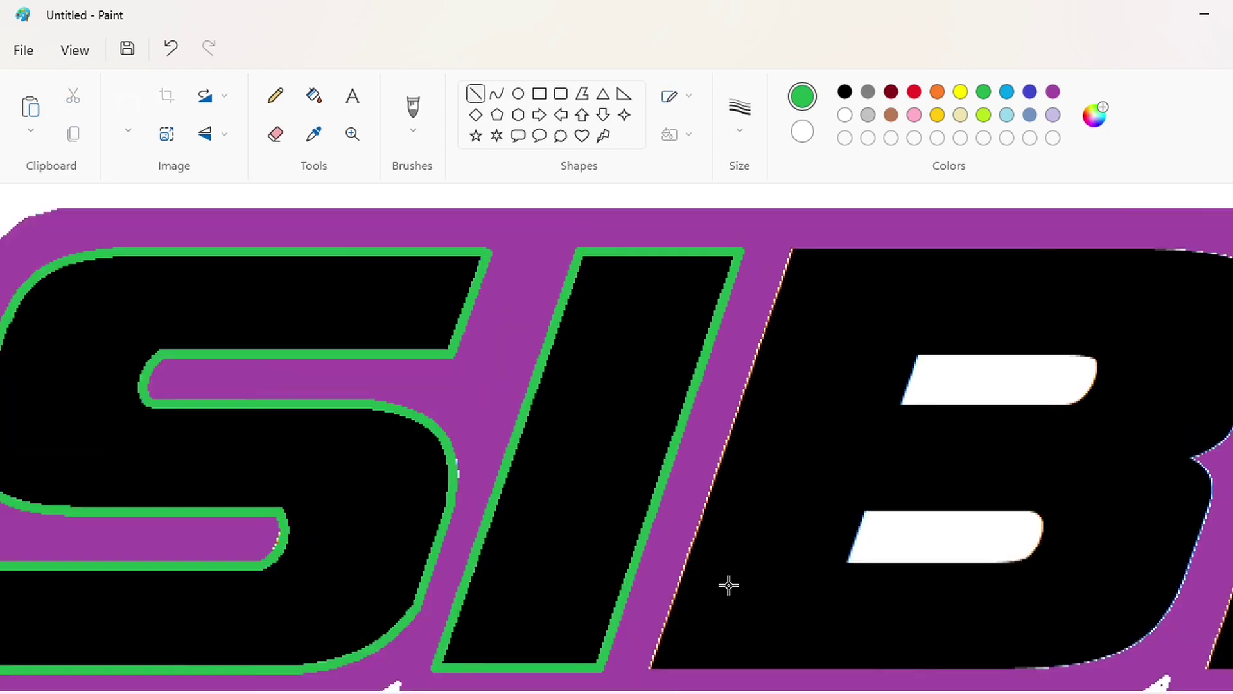
# Step: Outline the B's left edge, bottom edge and rounded lower right corner in green
pyautogui.hscroll(3, 726, 584)
pyautogui.moveTo(576, 250)
pyautogui.mouseDown()
pyautogui.moveTo(432, 666)
pyautogui.moveTo(809, 666)
pyautogui.moveTo(965, 592)
pyautogui.mouseUp()
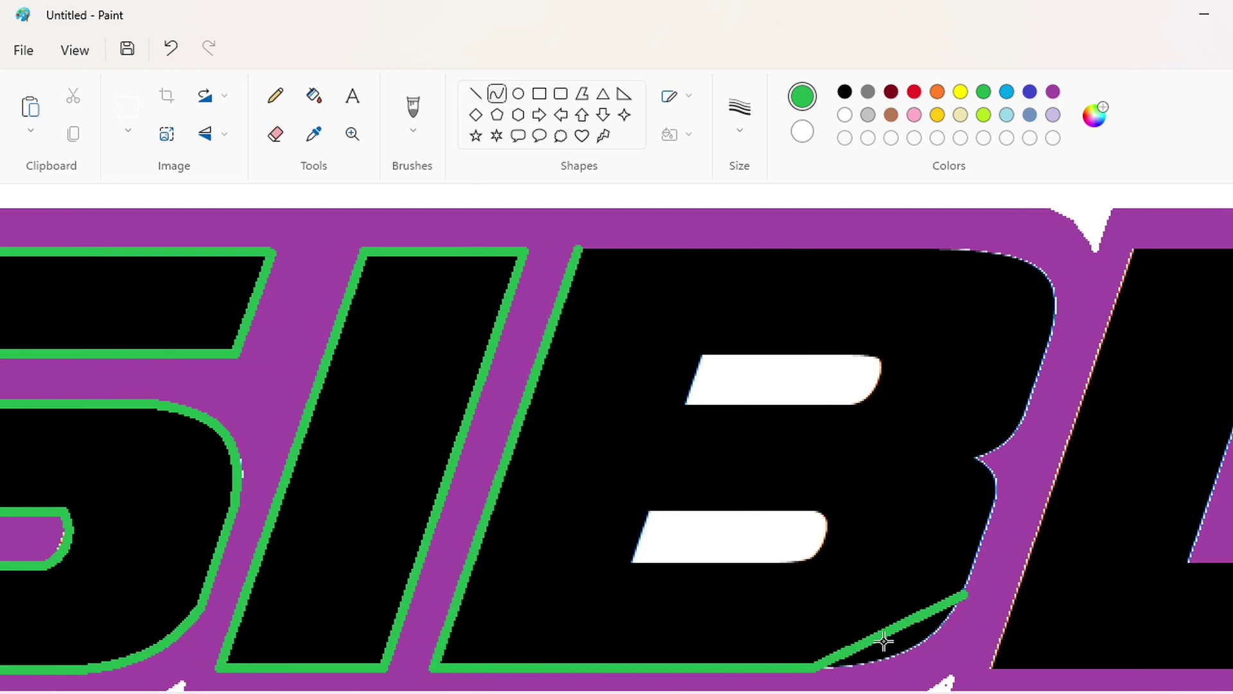
pyautogui.moveTo(884, 642); pyautogui.dragTo(885, 665)
pyautogui.click(947, 649)
# Step: Complete the B's outer green outline up its notched, curved right side and along its top edge
pyautogui.click(475, 93)
pyautogui.moveTo(965, 593)
pyautogui.mouseDown()
pyautogui.moveTo(999, 497)
pyautogui.moveTo(980, 458)
pyautogui.moveTo(999, 479)
pyautogui.moveTo(1057, 316)
pyautogui.moveTo(973, 248)
pyautogui.mouseUp()
pyautogui.click(497, 93)
pyautogui.click(1072, 478)
pyautogui.click(476, 94)
pyautogui.click(496, 94)
pyautogui.hotkey('ctrl', 'z')
pyautogui.moveTo(1057, 316)
pyautogui.mouseDown()
pyautogui.moveTo(976, 249)
pyautogui.moveTo(1115, 302)
pyautogui.mouseUp()
pyautogui.moveTo(580, 249); pyautogui.dragTo(971, 249)
# Step: Outline the B's upper white opening in green with straight sides and a rounded right end
pyautogui.moveTo(702, 352); pyautogui.dragTo(684, 399)
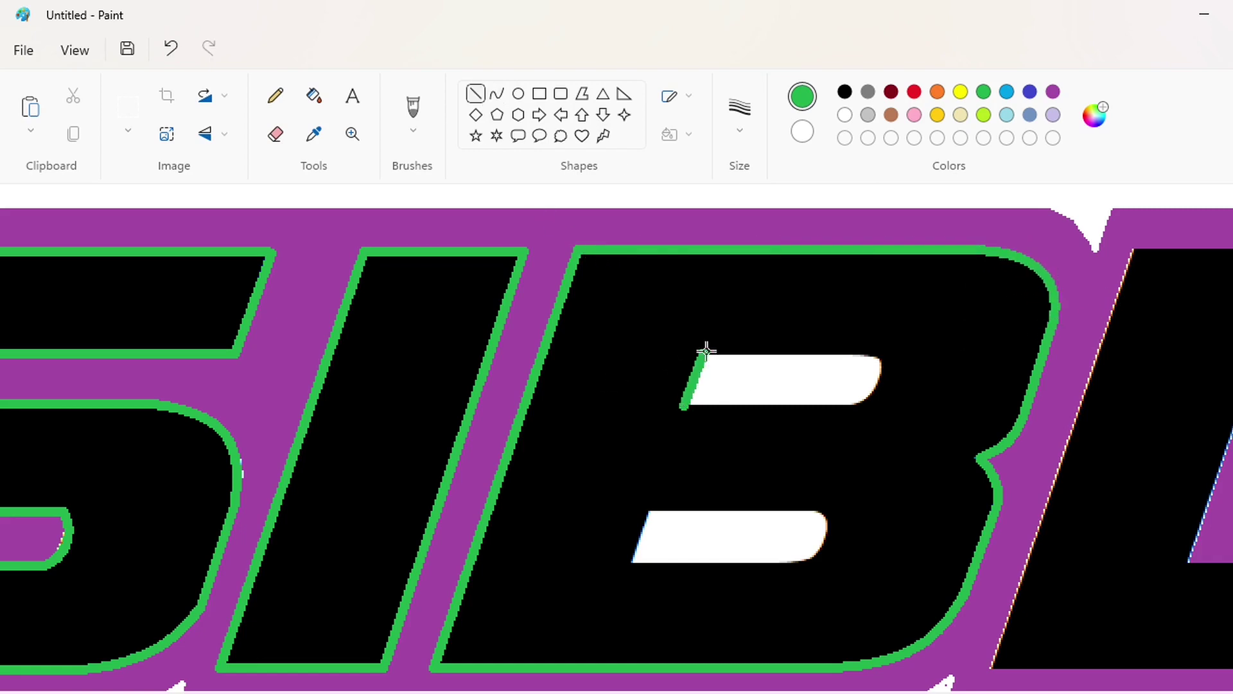
pyautogui.moveTo(706, 350); pyautogui.dragTo(866, 352)
pyautogui.moveTo(684, 406); pyautogui.dragTo(856, 406)
pyautogui.click(497, 94)
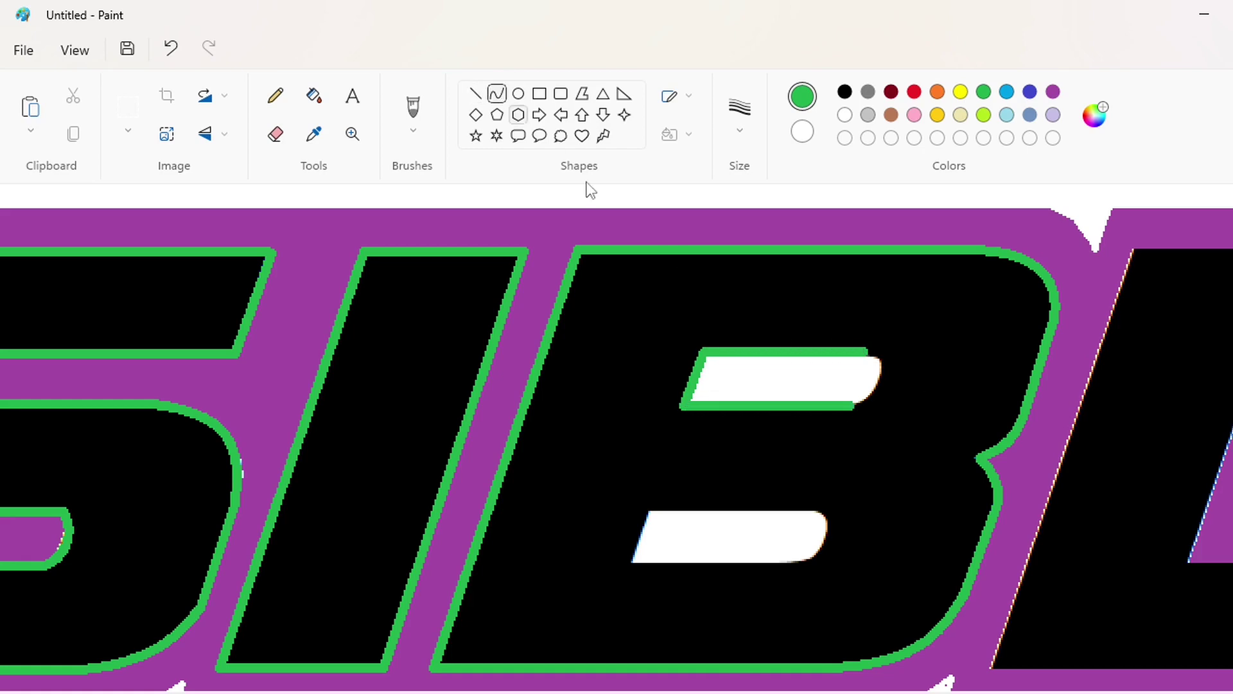
pyautogui.moveTo(868, 350)
pyautogui.mouseDown()
pyautogui.moveTo(854, 406)
pyautogui.moveTo(884, 388)
pyautogui.mouseUp()
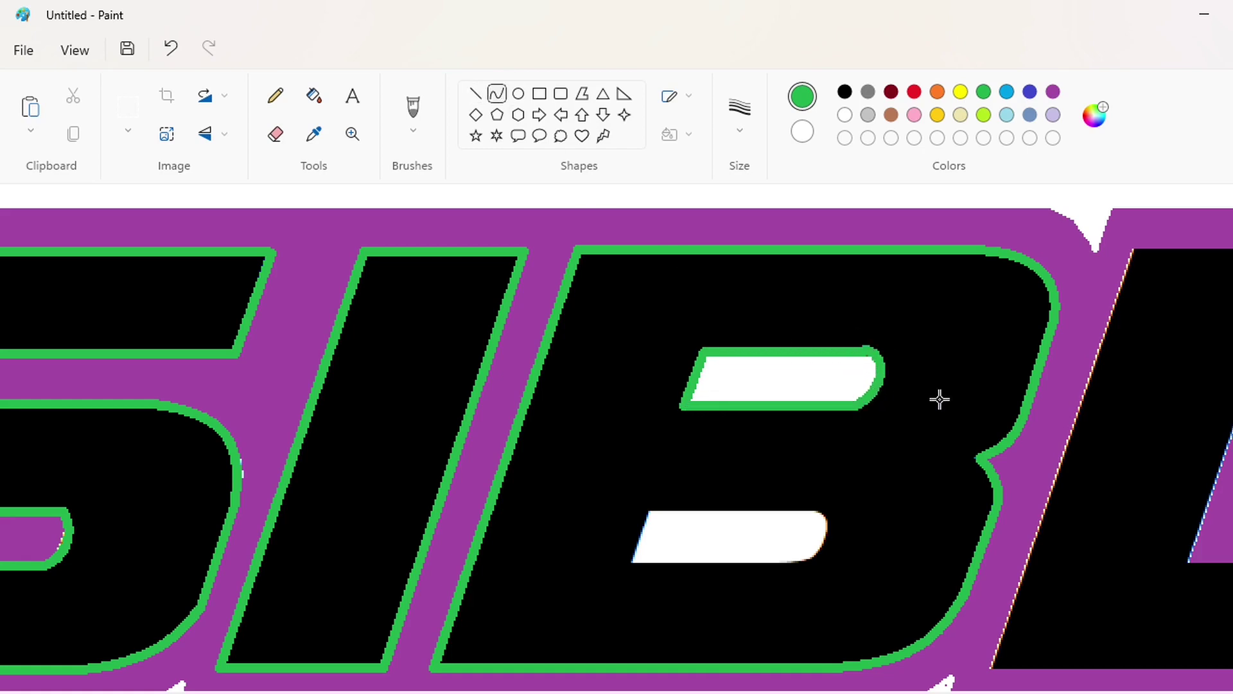
# Step: Outline the B's lower white opening in green with straight sides and a rounded right end
pyautogui.click(846, 94)
pyautogui.click(983, 92)
pyautogui.moveTo(649, 512); pyautogui.dragTo(630, 561)
pyautogui.hotkey('ctrl', 'z')
pyautogui.moveTo(648, 512); pyautogui.dragTo(812, 512)
pyautogui.moveTo(636, 563)
pyautogui.mouseDown()
pyautogui.moveTo(795, 563)
pyautogui.moveTo(816, 514)
pyautogui.moveTo(834, 534)
pyautogui.mouseUp()
pyautogui.click(890, 568)
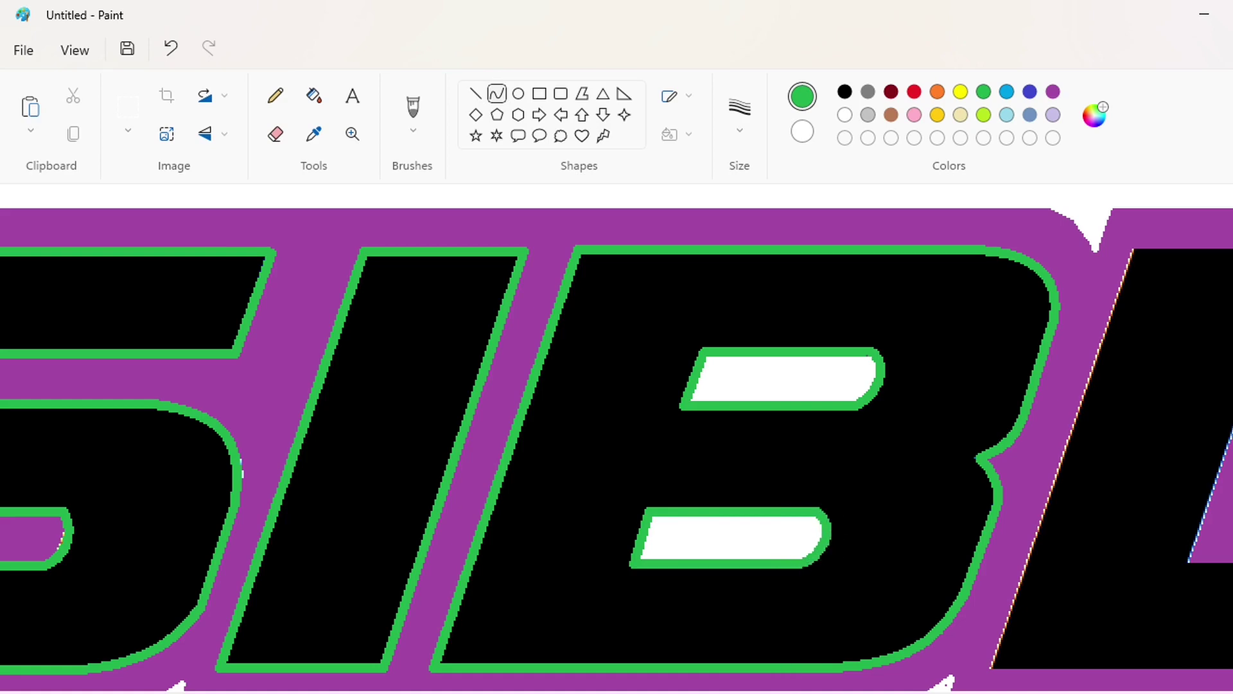
pyautogui.hscroll(5, 616, 437)
pyautogui.moveTo(452, 250)
pyautogui.mouseDown()
pyautogui.moveTo(336, 642)
pyautogui.moveTo(309, 668)
pyautogui.mouseUp()
pyautogui.click(405, 614)
pyautogui.hotkey('ctrl', 'z')
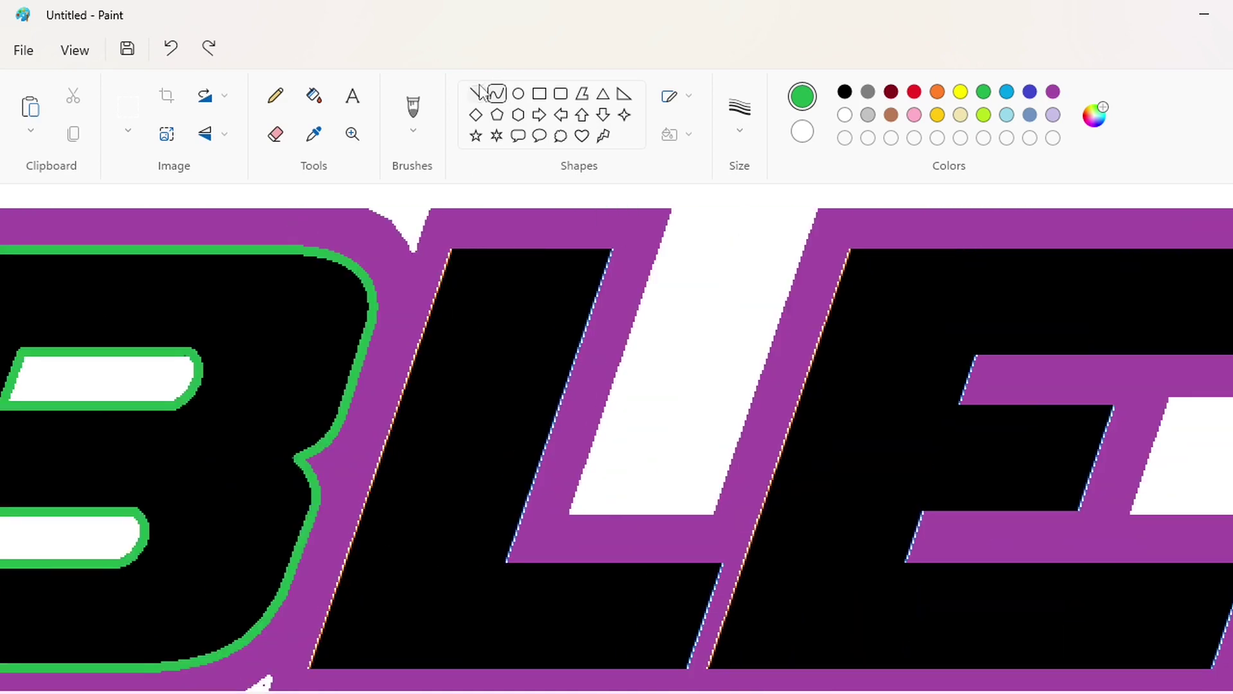
# Step: Outline the letter L in green along all its edges with straight lines
pyautogui.click(476, 93)
pyautogui.moveTo(450, 250)
pyautogui.mouseDown()
pyautogui.moveTo(340, 542)
pyautogui.moveTo(311, 665)
pyautogui.moveTo(686, 665)
pyautogui.moveTo(718, 573)
pyautogui.moveTo(520, 565)
pyautogui.moveTo(612, 251)
pyautogui.moveTo(462, 250)
pyautogui.mouseUp()
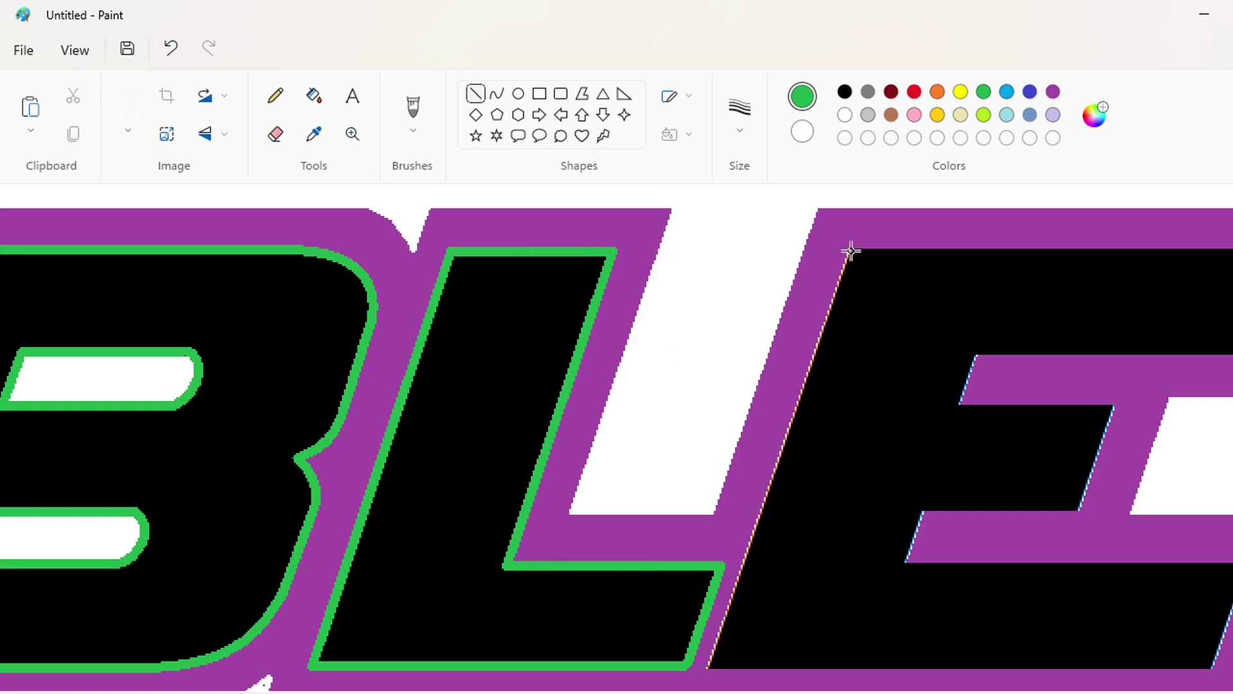
# Step: Outline the E of POSSIBLE in green with straight lines, including its middle arm
pyautogui.moveTo(851, 250); pyautogui.dragTo(708, 663)
pyautogui.hscroll(3, 810, 603)
pyautogui.moveTo(473, 668)
pyautogui.mouseDown()
pyautogui.moveTo(971, 667)
pyautogui.moveTo(1006, 567)
pyautogui.moveTo(665, 566)
pyautogui.moveTo(740, 347)
pyautogui.moveTo(1079, 352)
pyautogui.moveTo(1111, 250)
pyautogui.moveTo(627, 251)
pyautogui.mouseUp()
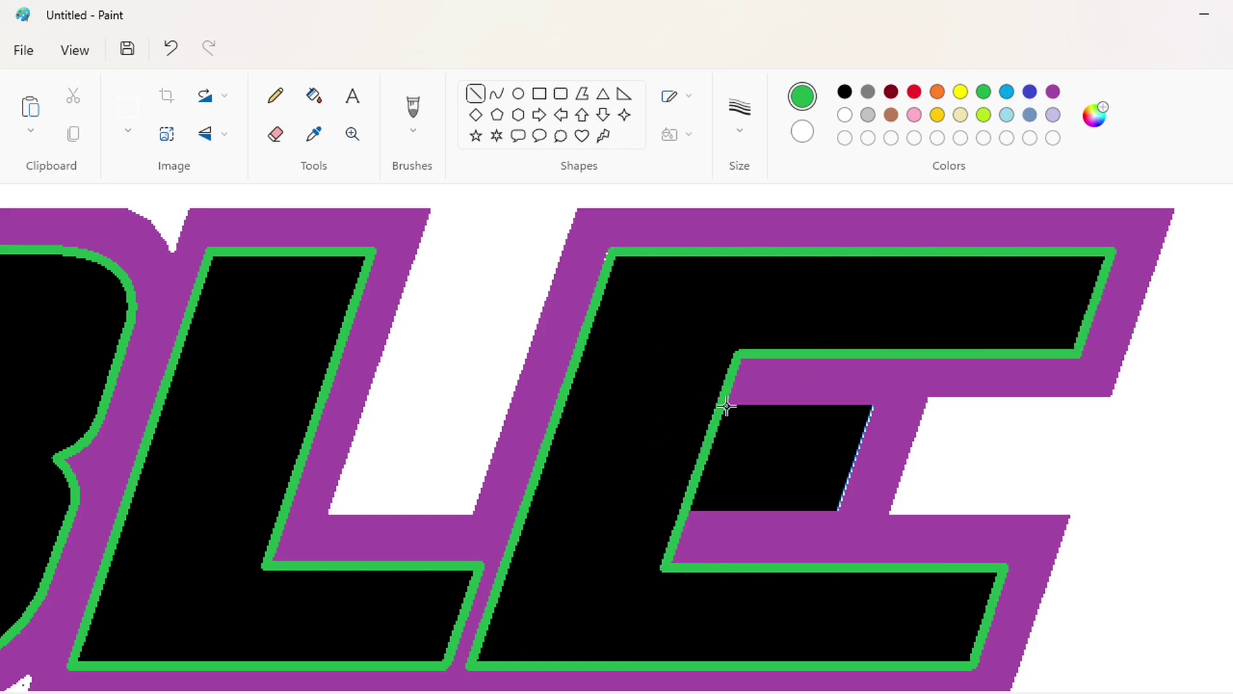
pyautogui.moveTo(727, 406); pyautogui.dragTo(862, 406)
pyautogui.moveTo(691, 506); pyautogui.dragTo(838, 505)
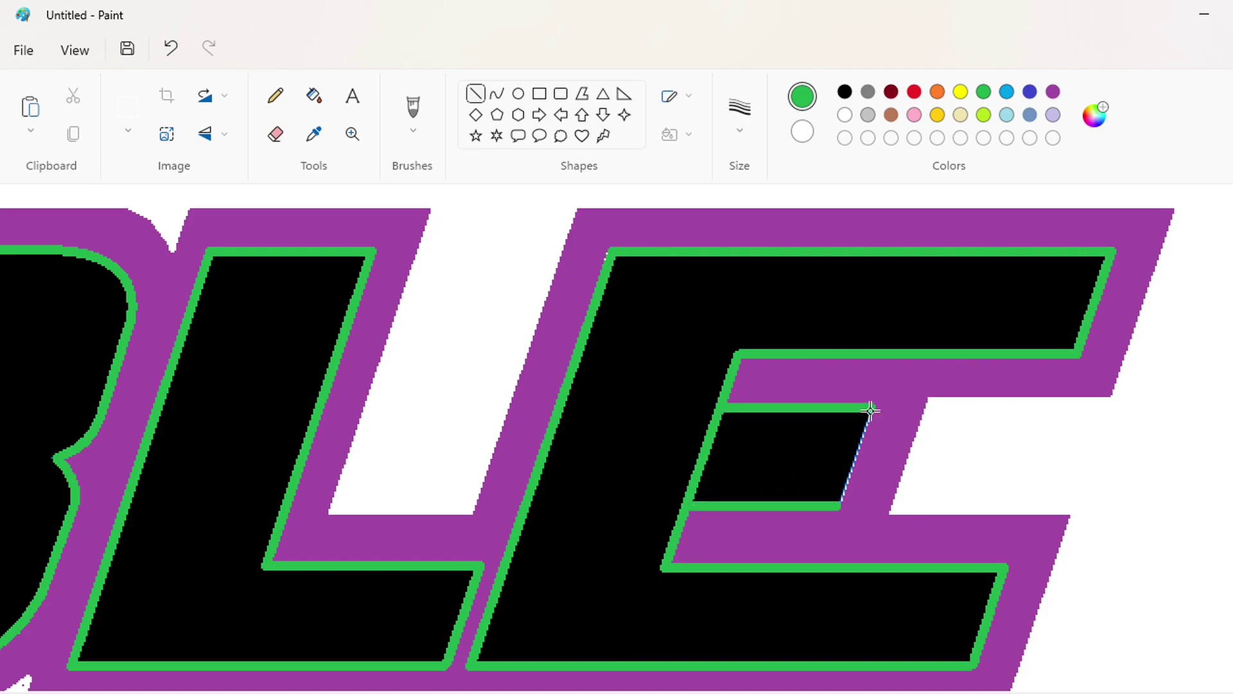
pyautogui.moveTo(871, 409); pyautogui.dragTo(838, 504)
# Step: Blacken the green line that crosses the base of the E's middle arm
pyautogui.click(844, 93)
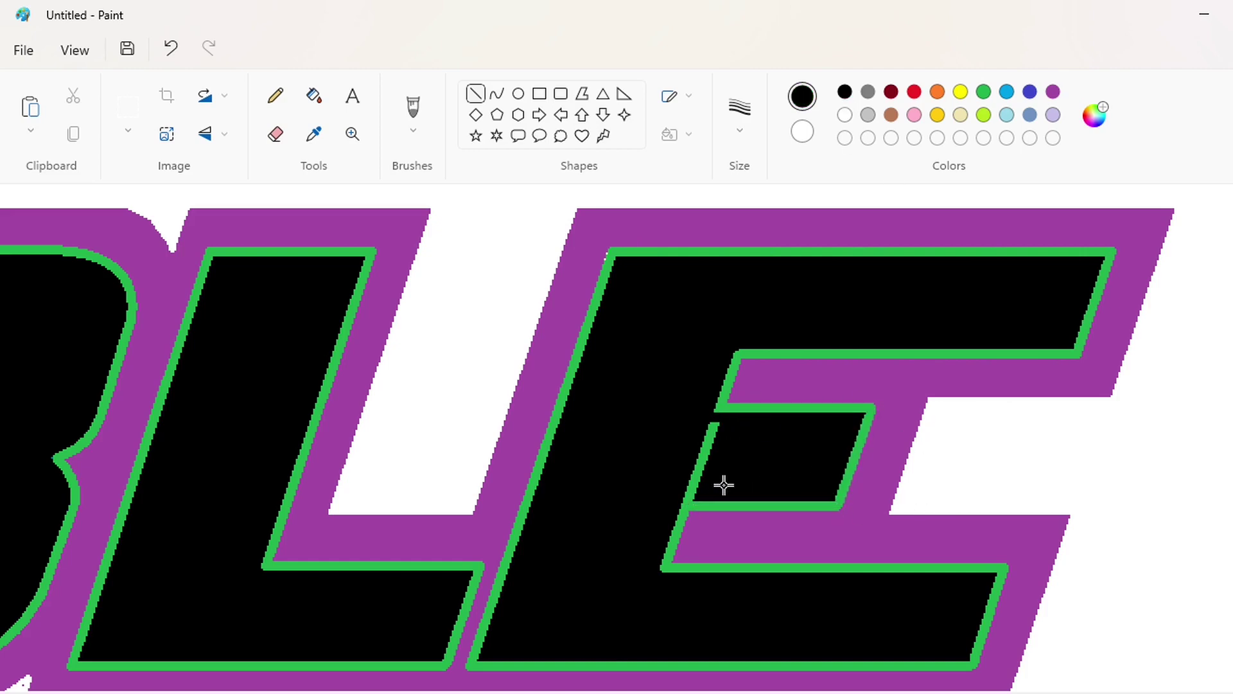
pyautogui.click(313, 95)
pyautogui.click(712, 432)
# Step: Erase the spare S above POSSIBLE by filling and covering it with white
pyautogui.click(1137, 691)
pyautogui.click(1137, 691)
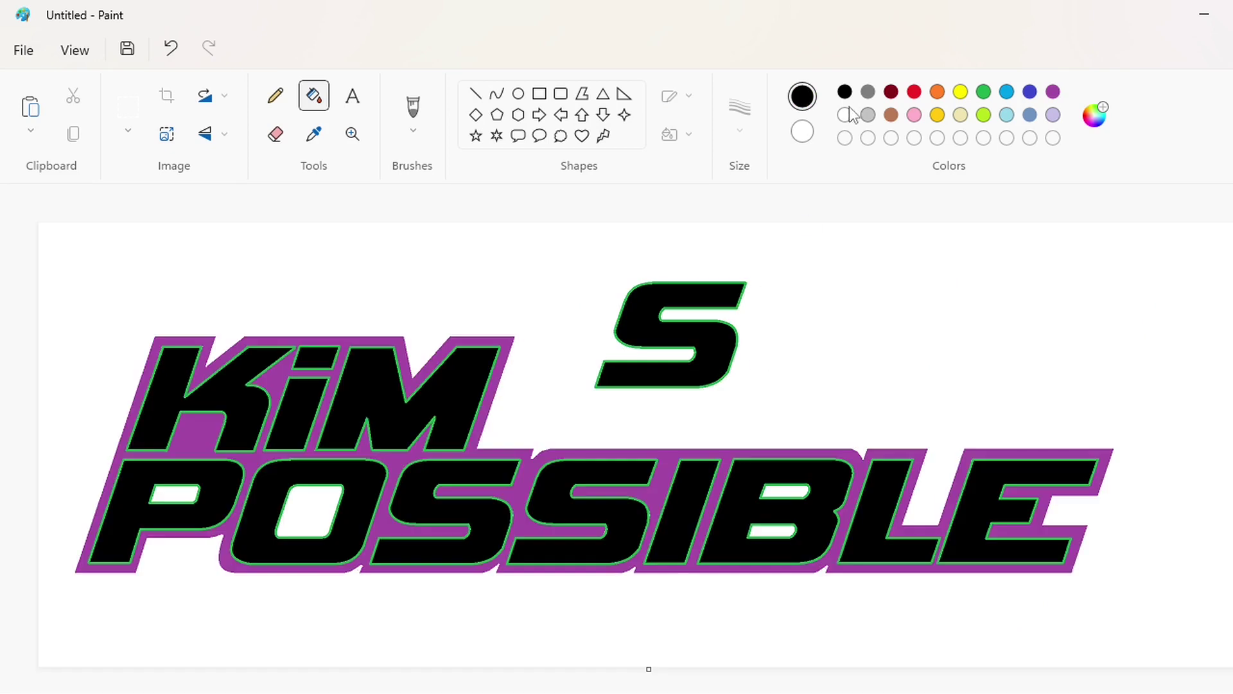
pyautogui.click(847, 113)
pyautogui.click(682, 334)
pyautogui.click(540, 96)
# Step: Fill the white openings of the O and the P with purple
pyautogui.click(1052, 91)
pyautogui.click(314, 95)
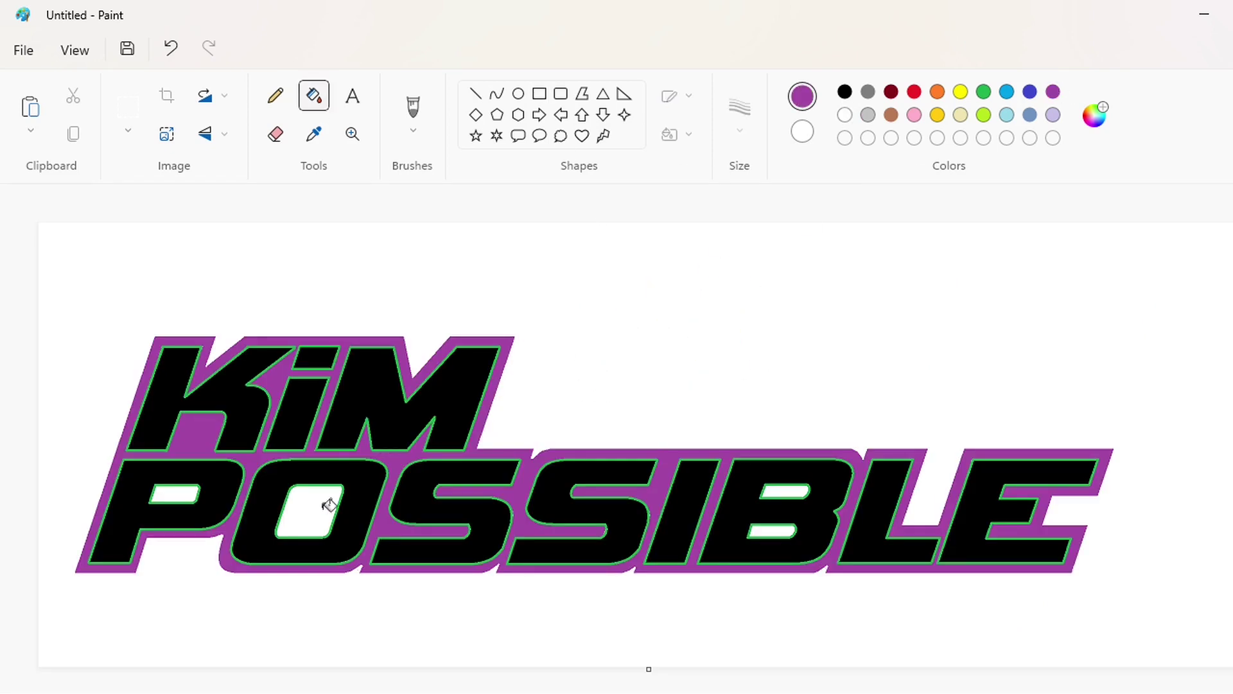
pyautogui.click(308, 511)
pyautogui.click(173, 493)
# Step: Set the Text tool to the Waltograph font at size 100 in black
pyautogui.click(357, 99)
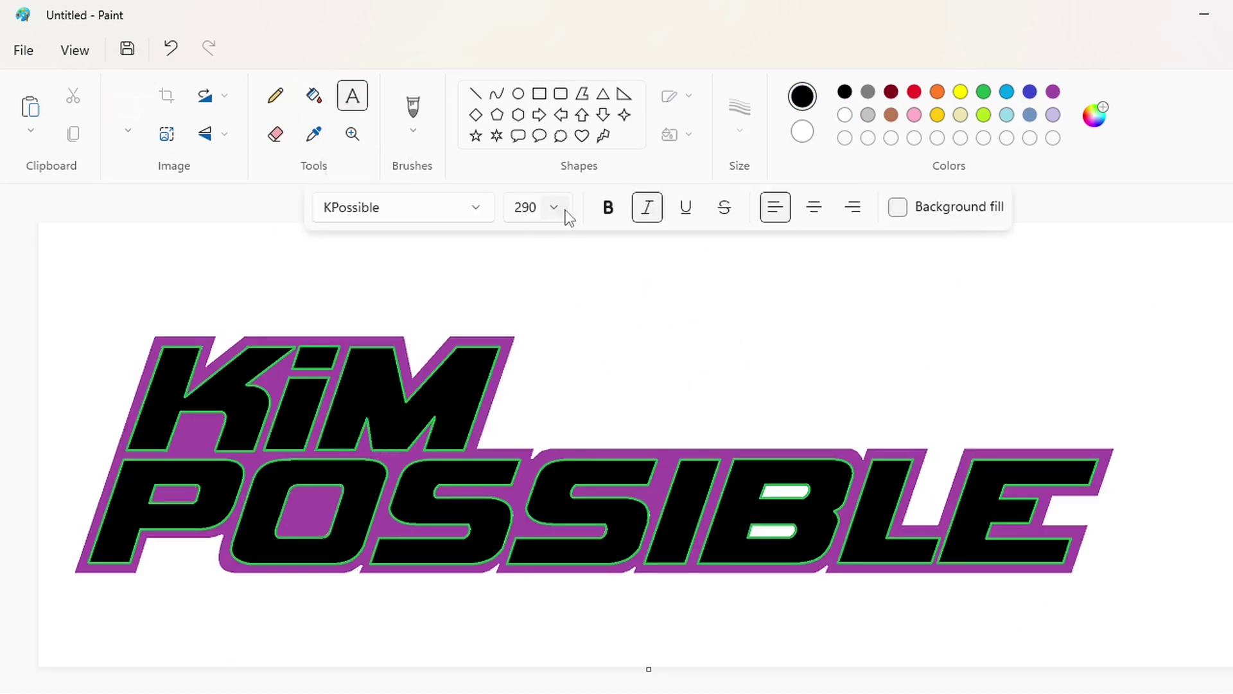
pyautogui.click(561, 210)
pyautogui.click(563, 213)
pyautogui.click(449, 210)
pyautogui.scroll(-9, 433, 315)
pyautogui.scroll(-20, 433, 314)
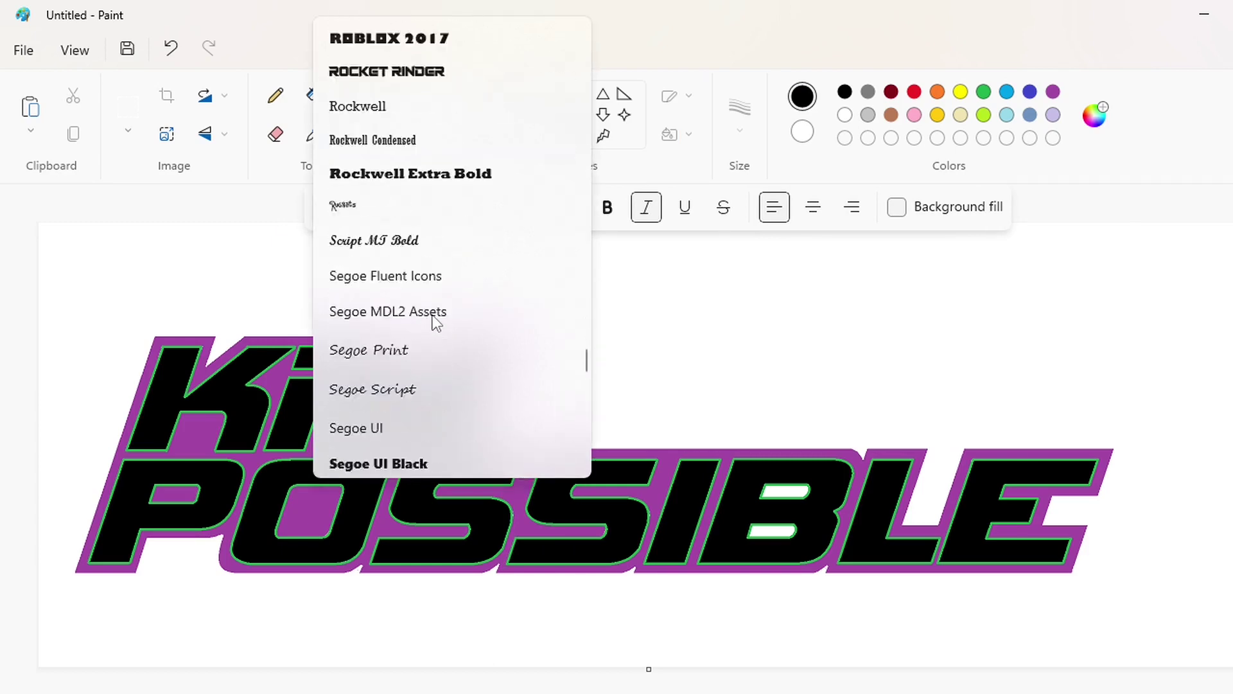
pyautogui.click(433, 321)
pyautogui.click(167, 304)
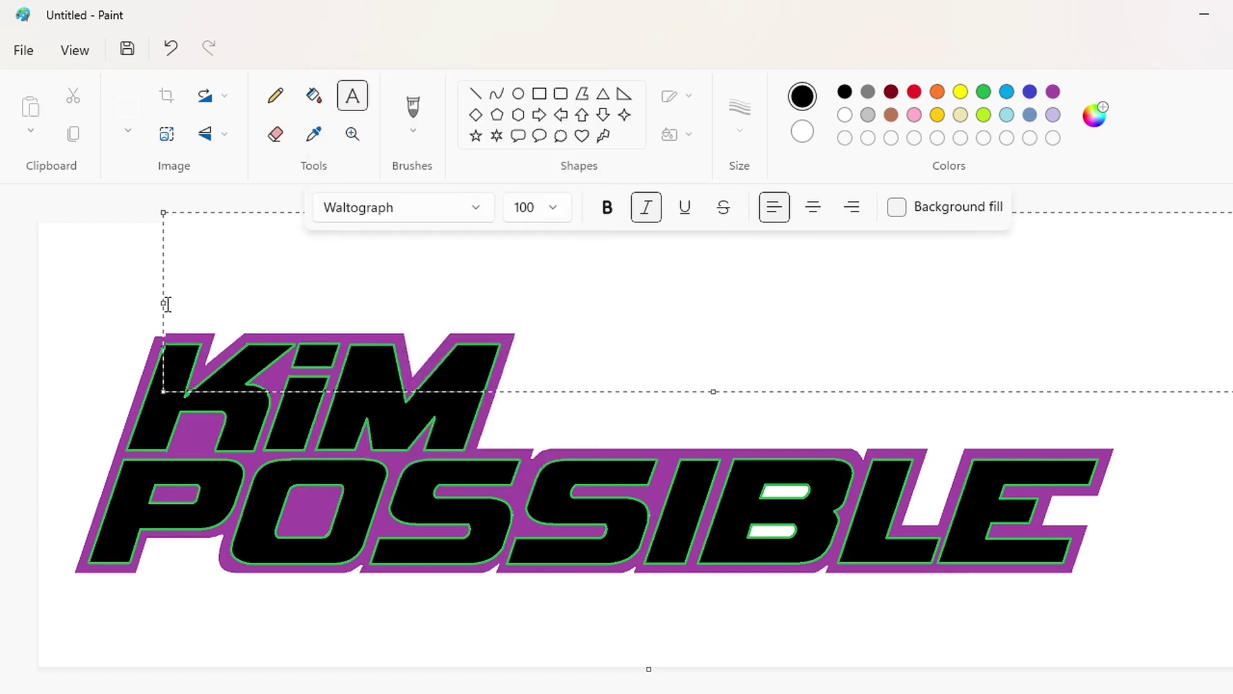
pyautogui.write('Disney')
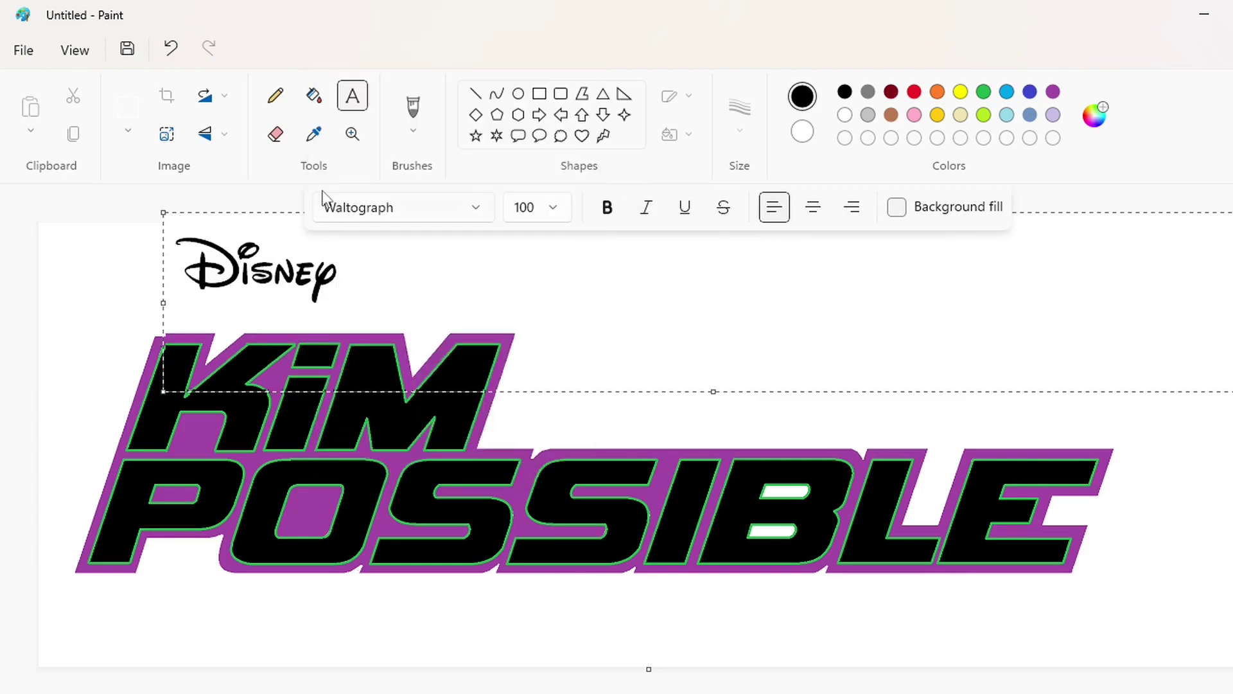
pyautogui.hotkey('ctrl', 'a')
pyautogui.click(552, 209)
pyautogui.write('150')
pyautogui.press('Return')
pyautogui.click(556, 331)
pyautogui.moveTo(163, 212); pyautogui.dragTo(178, 193)
pyautogui.hotkey('ctrl', 'z')
pyautogui.hotkey('ctrl', 'z')
pyautogui.hotkey('ctrl', 'z')
pyautogui.hotkey('ctrl', 'z')
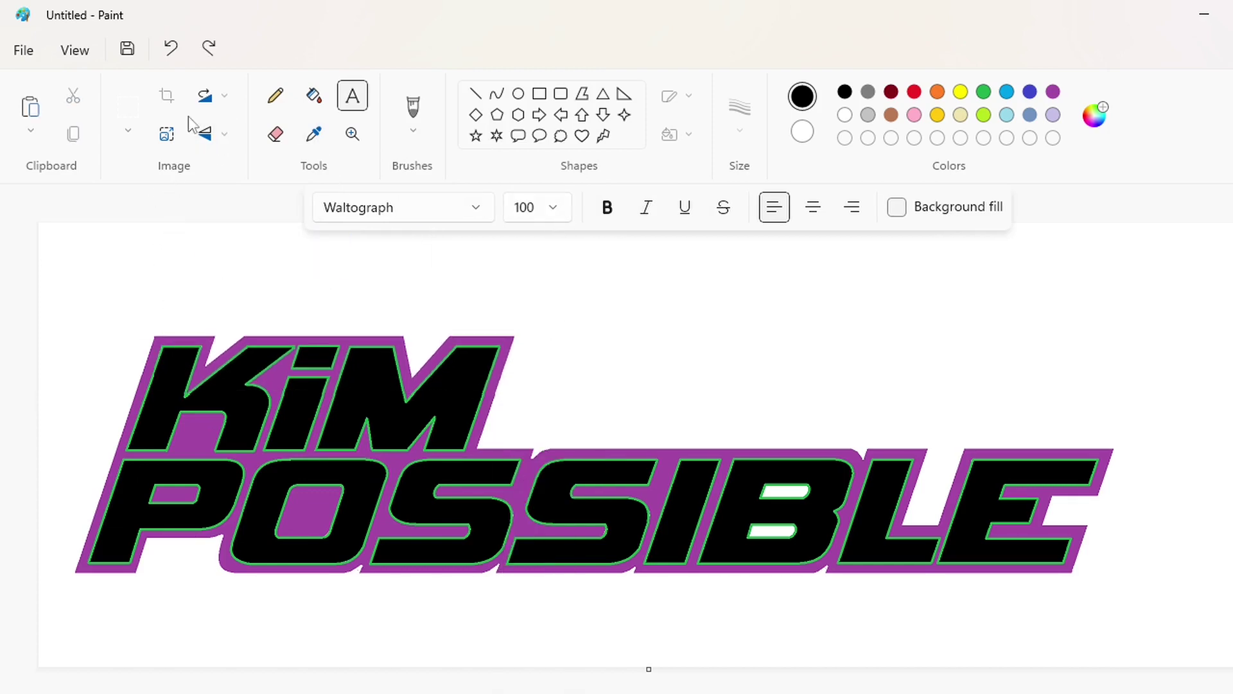
# Step: Move the whole Kim Possible logo down near the canvas's lower edge, covering the original with white
pyautogui.moveTo(1154, 399); pyautogui.dragTo(34, 664)
pyautogui.click(1212, 482)
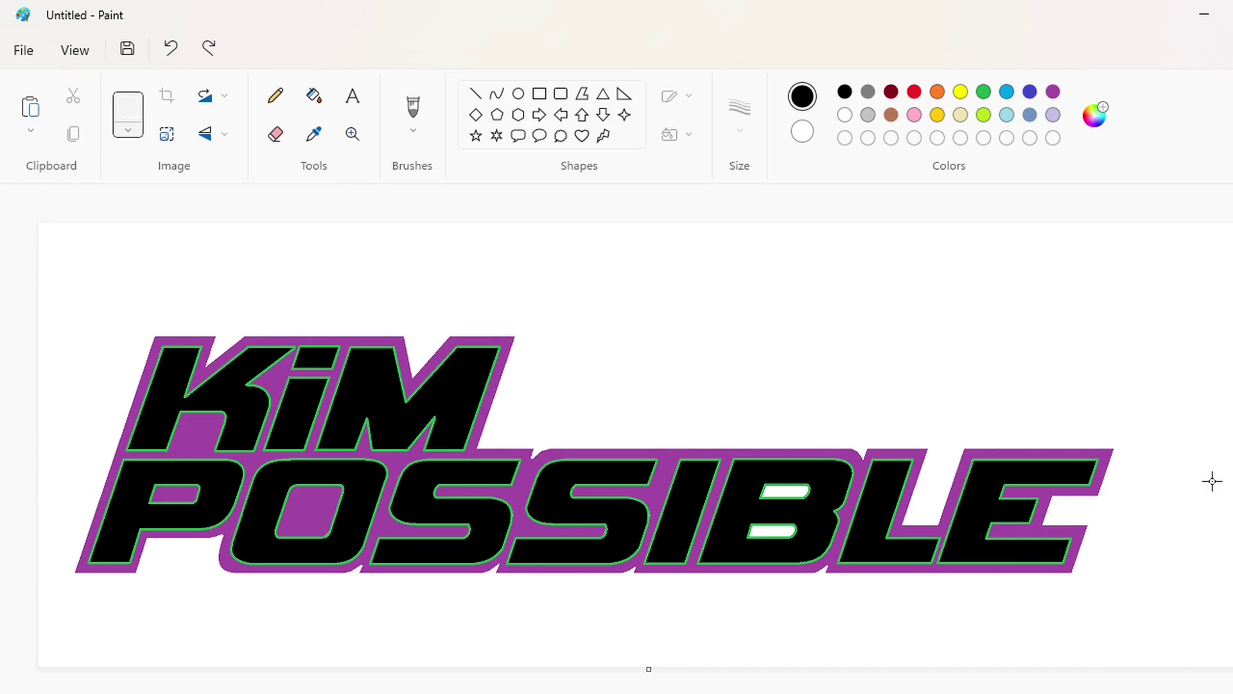
pyautogui.click(539, 93)
pyautogui.click(847, 114)
pyautogui.moveTo(1176, 288); pyautogui.dragTo(1, 637)
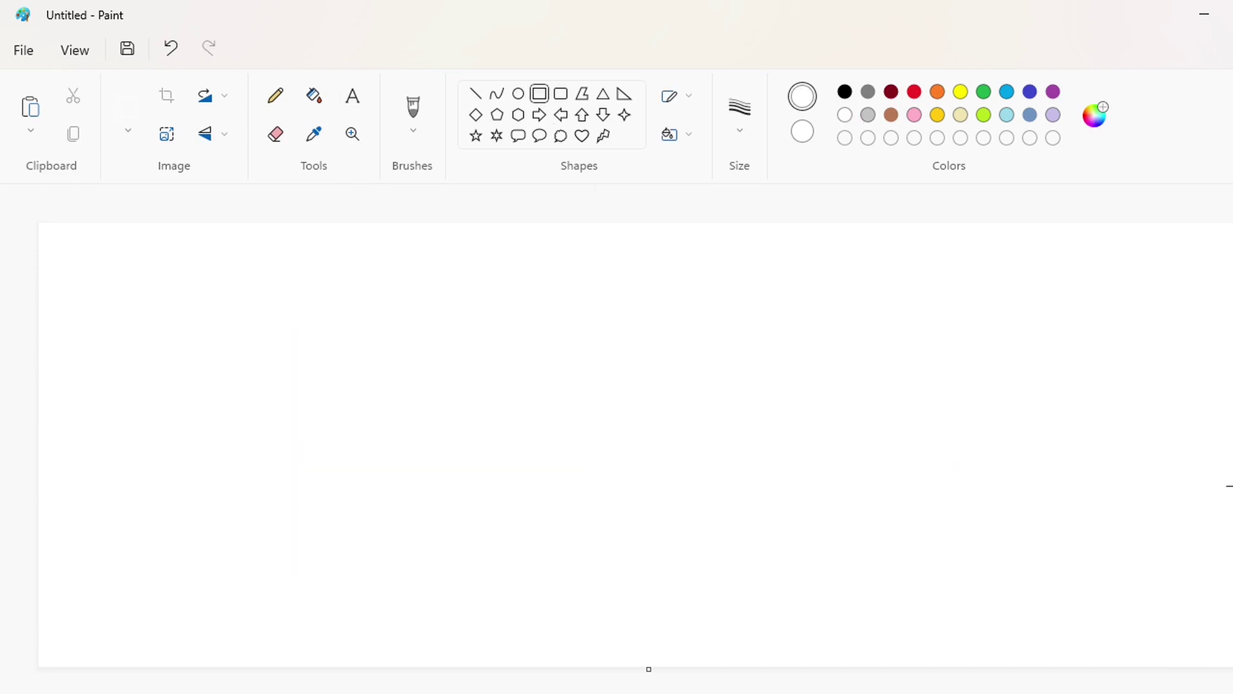
pyautogui.hotkey('ctrl', 'y')
pyautogui.hotkey('ctrl', 'y')
pyautogui.hotkey('ctrl', 'y')
pyautogui.hotkey('ctrl', 'y')
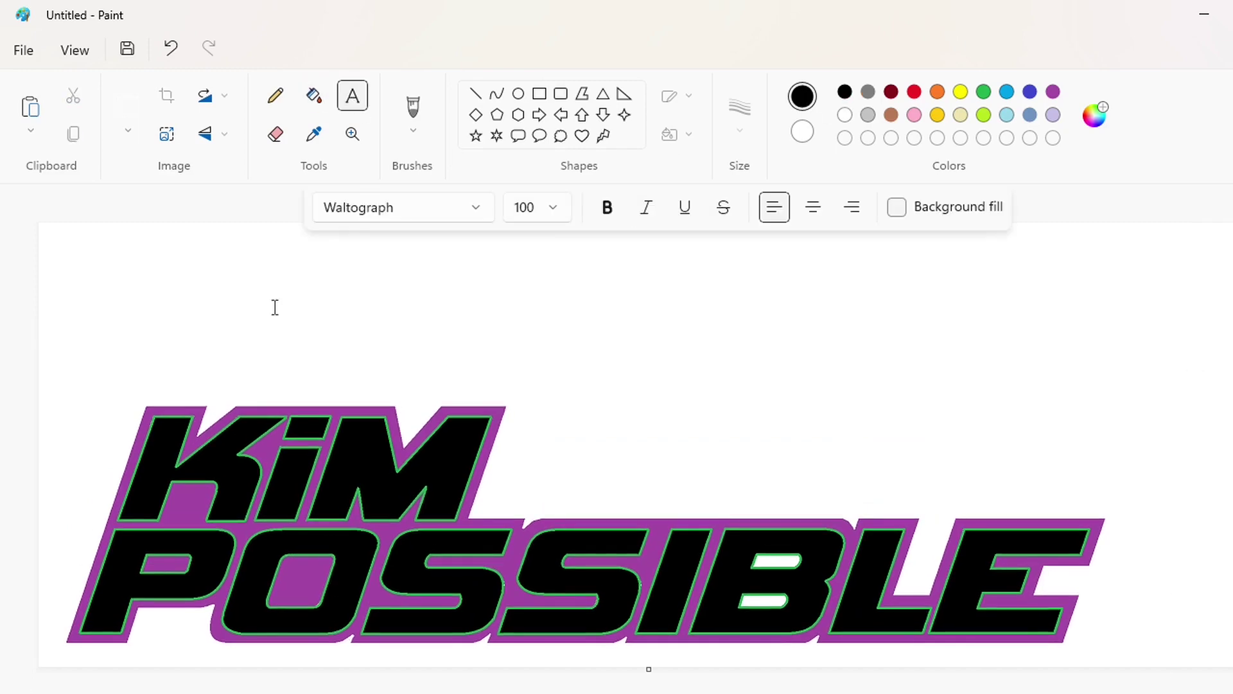
# Step: Add the black text "Disney" in Waltograph at size 150 above KiM
pyautogui.click(140, 253)
pyautogui.click(553, 214)
pyautogui.write('150')
pyautogui.click(377, 325)
pyautogui.write('D')
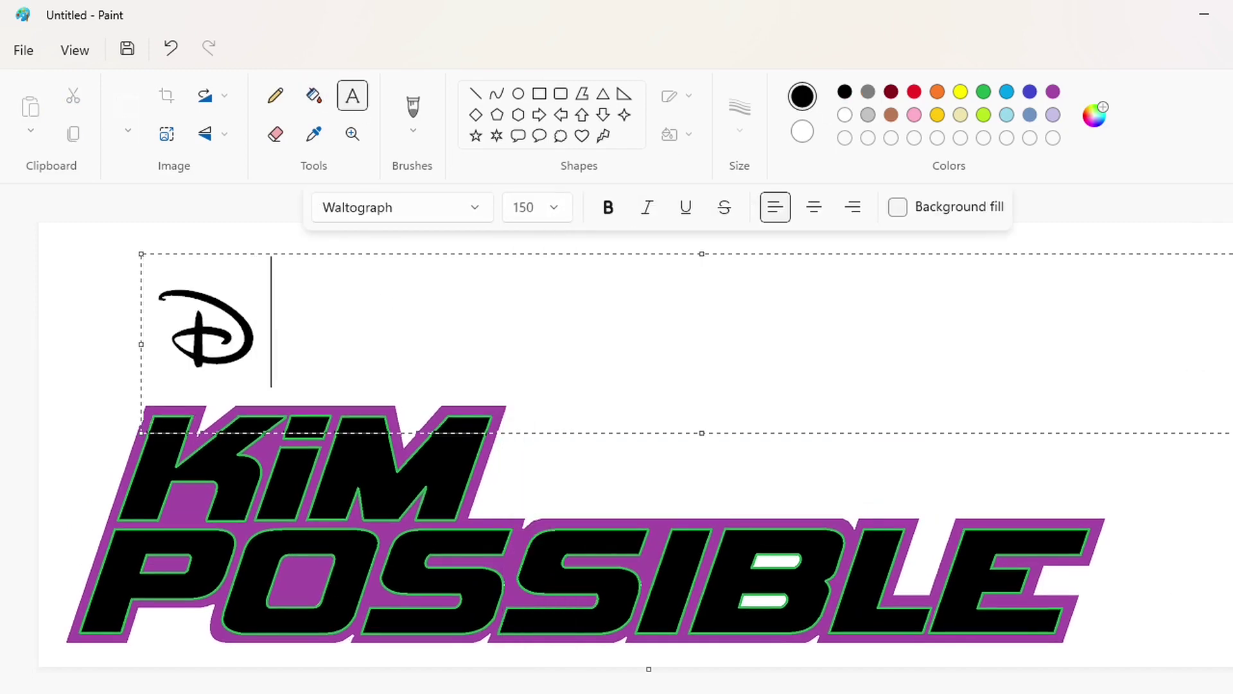
pyautogui.write('isney')
# Step: Set the size of the whole Disney text to 200
pyautogui.hotkey('ctrl', 'a')
pyautogui.click(553, 207)
pyautogui.write('200')
pyautogui.press('Return')
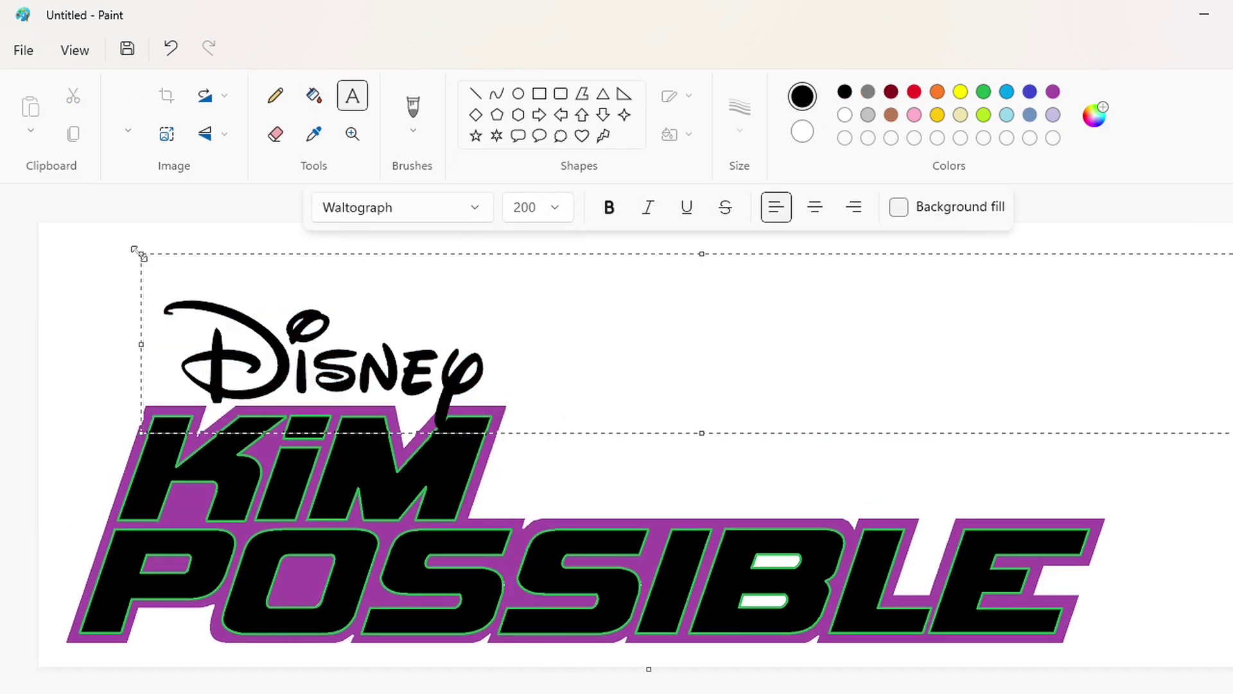
# Step: Reposition the upper left corner of the Disney text box and set the text size to 150
pyautogui.moveTo(136, 252)
pyautogui.mouseDown()
pyautogui.moveTo(126, 220)
pyautogui.moveTo(97, 220)
pyautogui.moveTo(116, 263)
pyautogui.mouseUp()
pyautogui.hotkey('ctrl', 'a')
pyautogui.click(550, 207)
pyautogui.write('150')
pyautogui.press('Return')
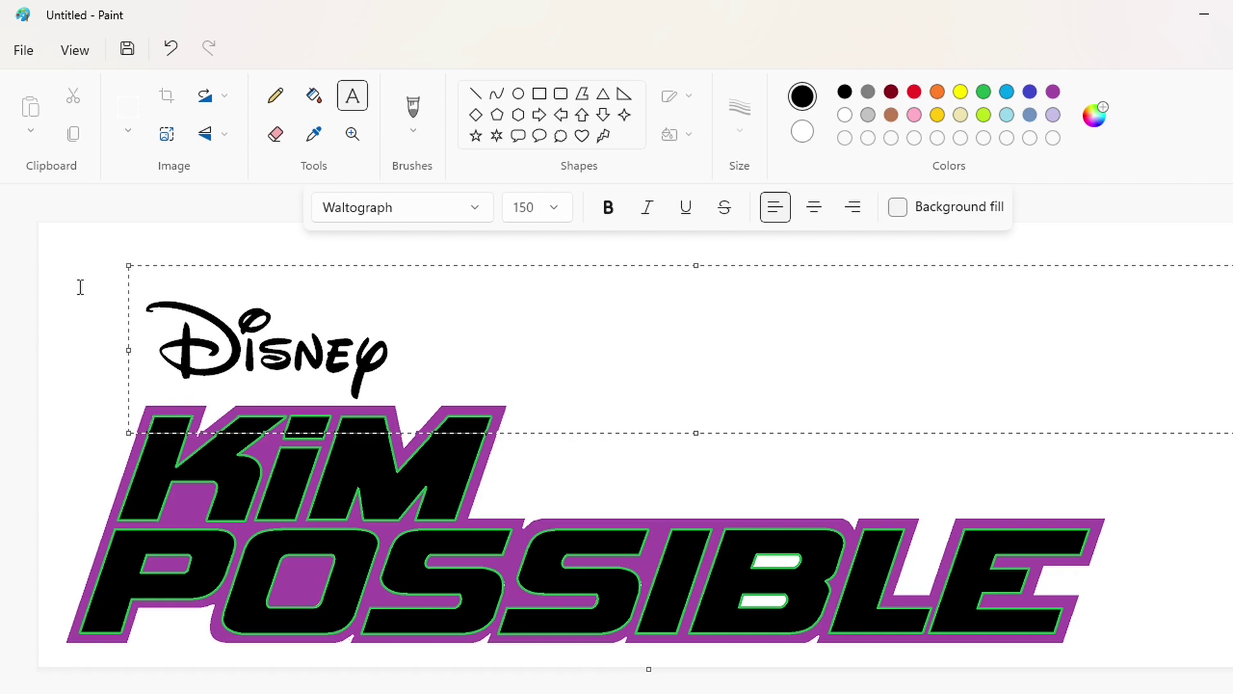
# Step: Move the whole Disney Kim Possible artwork up and slightly right on the canvas, covering the original with a white rectangle
pyautogui.click(128, 107)
pyautogui.moveTo(1206, 248); pyautogui.dragTo(31, 668)
pyautogui.press('Escape')
pyautogui.click(540, 94)
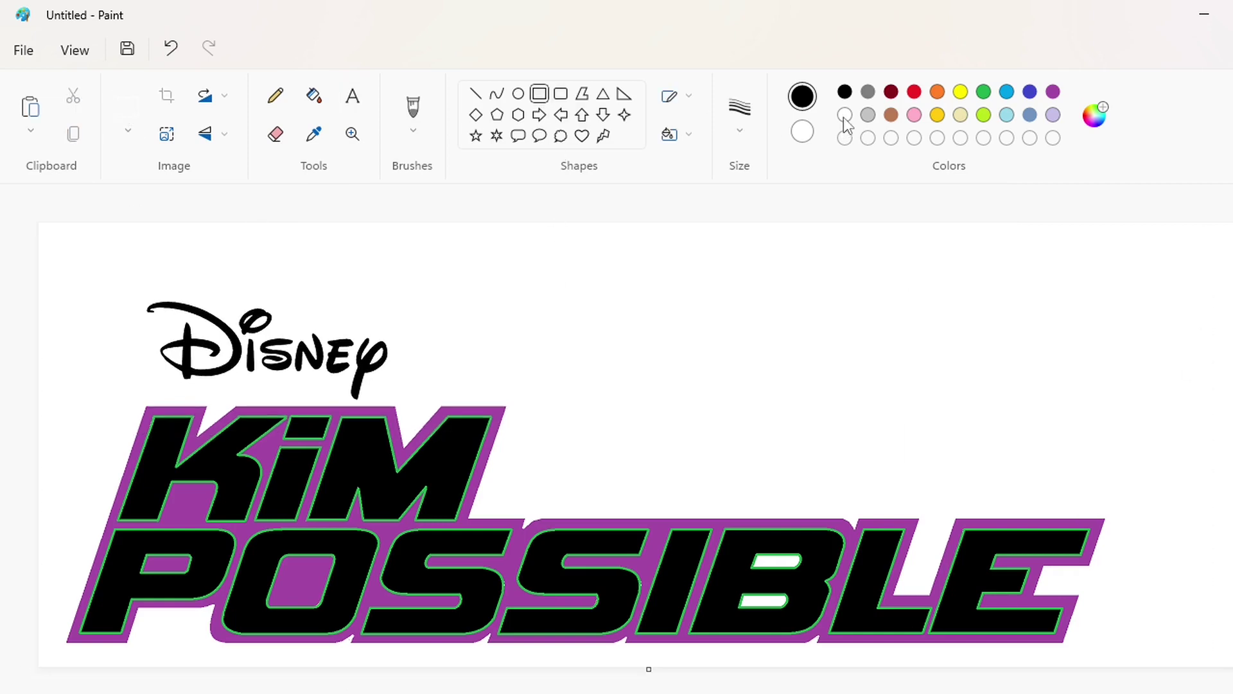
pyautogui.click(844, 117)
pyautogui.moveTo(1211, 232); pyautogui.dragTo(40, 680)
pyautogui.hotkey('ctrl', 'v')
pyautogui.moveTo(520, 516); pyautogui.dragTo(545, 473)
pyautogui.click(1136, 640)
# Step: Create a darker olive-green custom color by lowering the brightness of the lime color
pyautogui.click(984, 114)
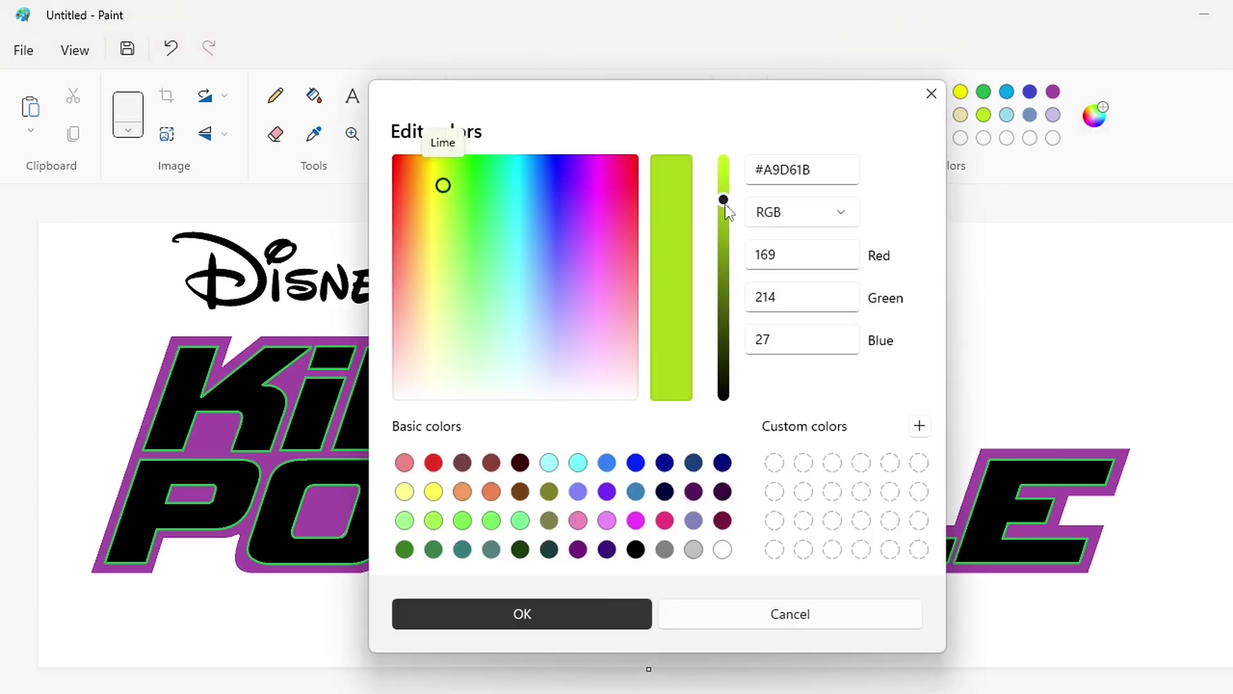
pyautogui.press('Down')
pyautogui.press('Down')
pyautogui.press('Down')
pyautogui.press('Down')
pyautogui.press('Down')
pyautogui.press('Down')
pyautogui.press('Down')
pyautogui.press('Down')
pyautogui.press('Down')
pyautogui.press('Down')
pyautogui.press('Down')
pyautogui.press('Down')
pyautogui.press('Down')
pyautogui.press('Down')
pyautogui.press('Down')
pyautogui.press('Down')
pyautogui.press('Down')
pyautogui.press('Down')
pyautogui.press('Down')
pyautogui.press('Down')
pyautogui.click(561, 613)
# Step: Fill the green outlines of the KiM letters with the darker custom green
pyautogui.click(314, 95)
pyautogui.click(1227, 691)
pyautogui.scroll(-1, 449, 424)
pyautogui.click(372, 436)
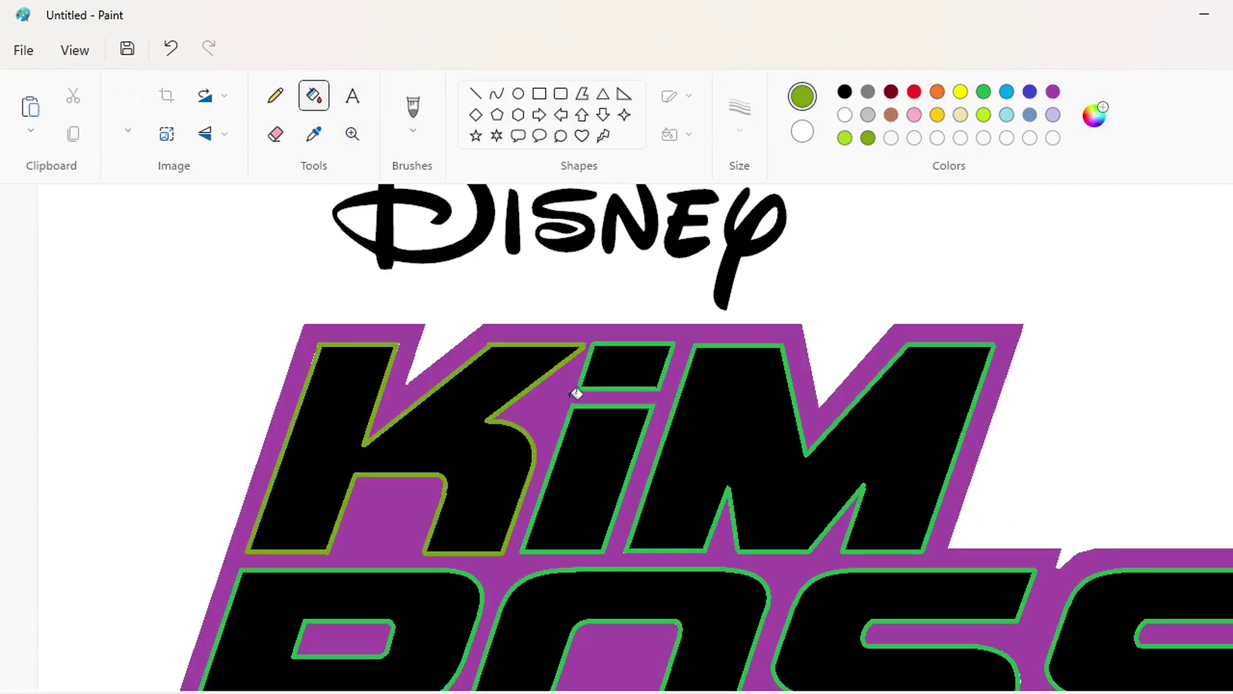
pyautogui.click(577, 407)
pyautogui.hotkey('ctrl', 'z')
pyautogui.click(575, 406)
# Step: Fill the black bodies of the KiM letters, including the dot of the i, with the custom lime color
pyautogui.click(844, 138)
pyautogui.click(296, 508)
pyautogui.click(578, 482)
pyautogui.click(649, 360)
pyautogui.click(719, 423)
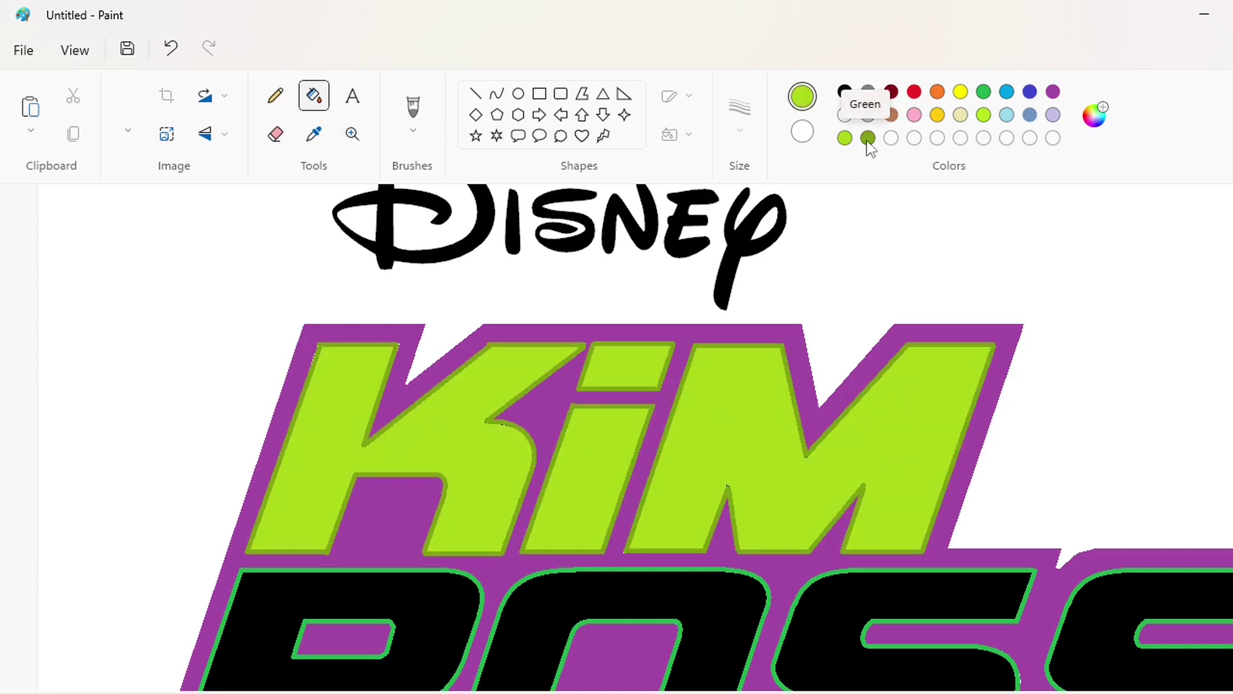
# Step: Create an even darker olive-green custom color and refill the KiM outlines with it
pyautogui.click(866, 141)
pyautogui.click(1092, 120)
pyautogui.moveTo(722, 249); pyautogui.dragTo(722, 272)
pyautogui.click(548, 615)
pyautogui.click(442, 383)
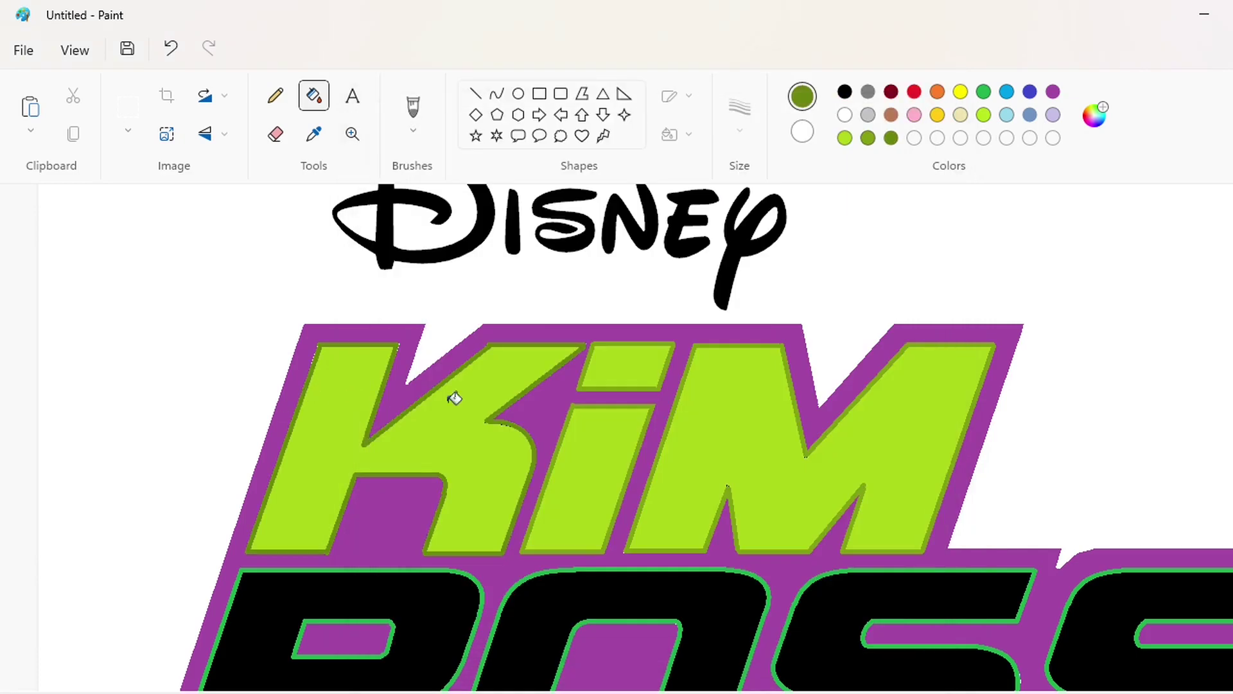
# Step: Fill the outlines of P, O and both S letters in POSSIBLE, including the P and O openings, with the darkest olive green
pyautogui.scroll(-4, 545, 424)
pyautogui.click(304, 387)
pyautogui.click(386, 443)
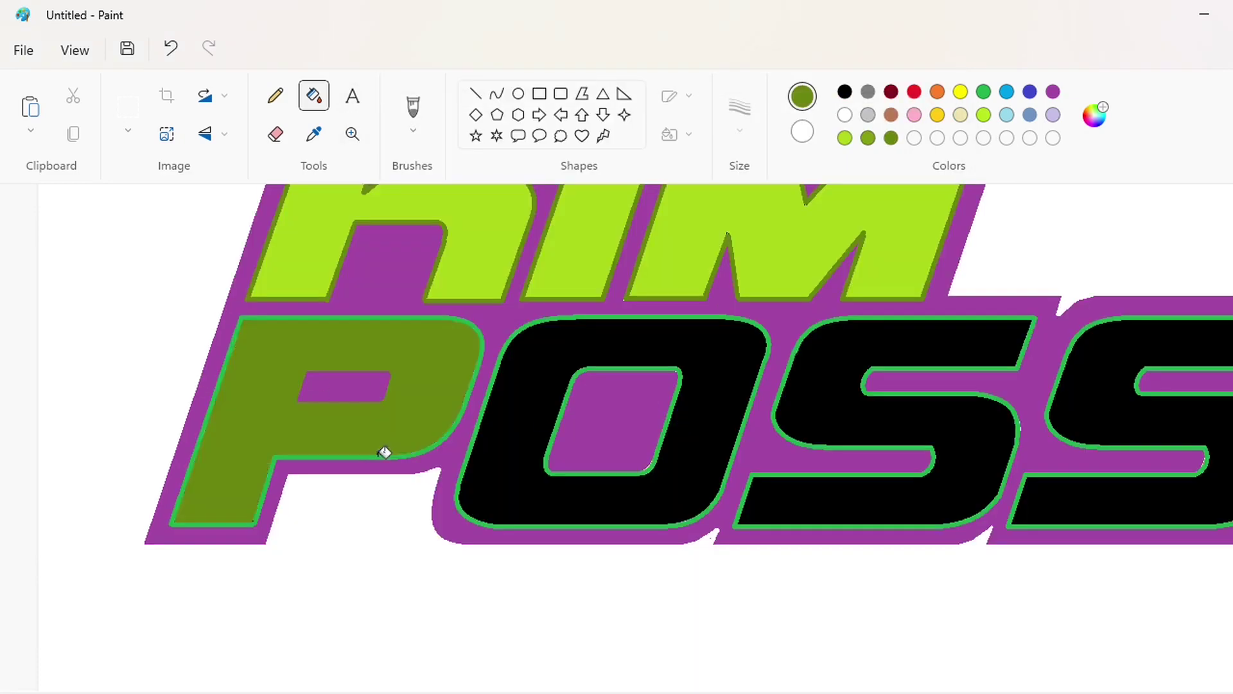
pyautogui.hotkey('ctrl', 'z')
pyautogui.click(259, 511)
pyautogui.click(478, 438)
pyautogui.click(552, 437)
pyautogui.click(776, 400)
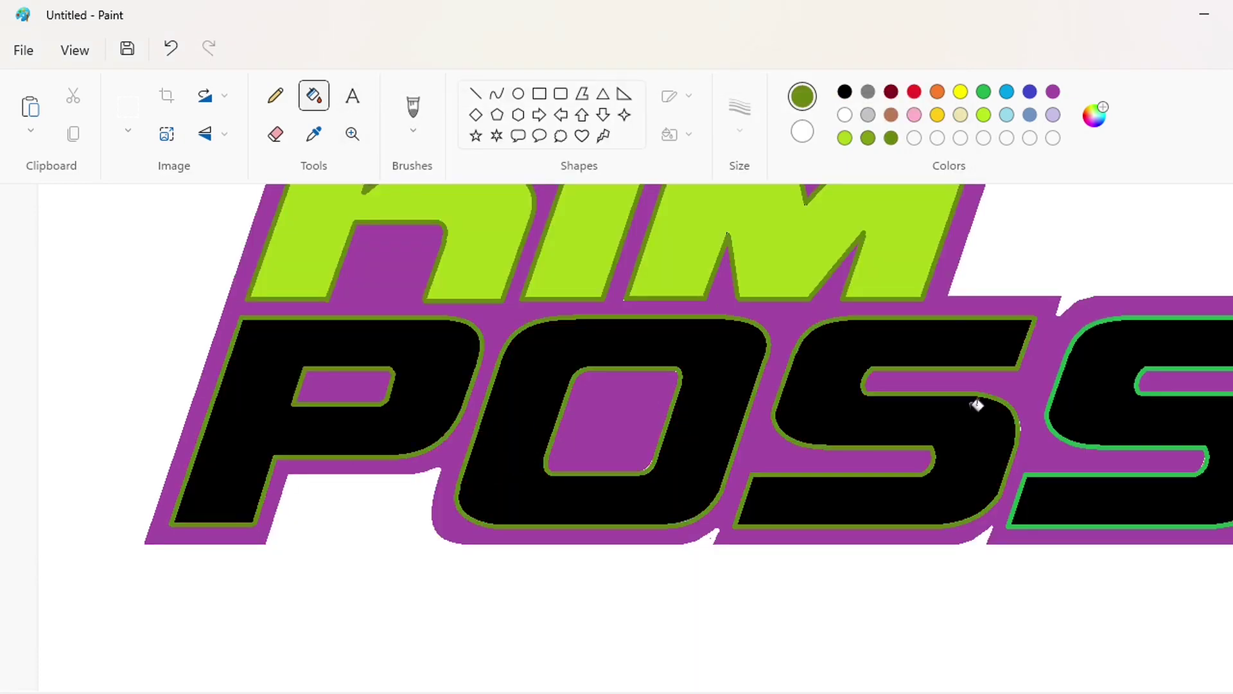
pyautogui.click(1052, 400)
# Step: Fill the outlines of I, B, L and E in POSSIBLE, including the two B openings, with the darkest olive green
pyautogui.moveTo(550, 688); pyautogui.dragTo(932, 689)
pyautogui.click(596, 437)
pyautogui.click(708, 414)
pyautogui.click(784, 399)
pyautogui.click(781, 449)
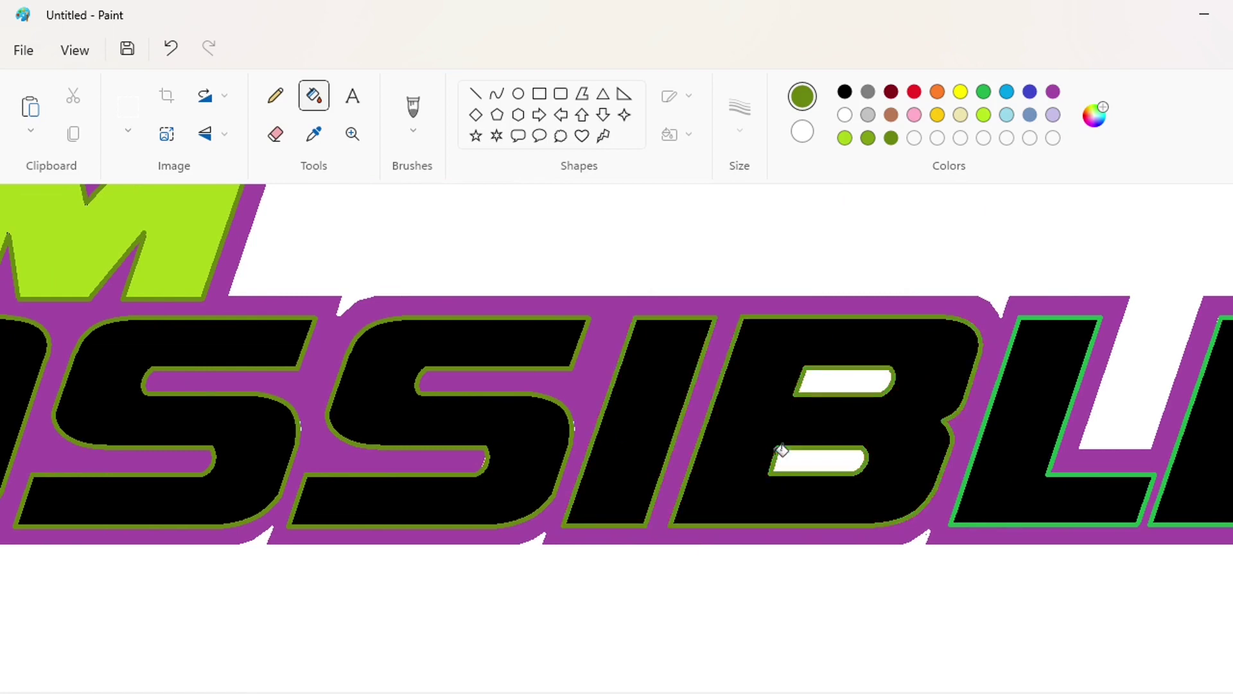
pyautogui.click(982, 434)
pyautogui.moveTo(728, 677); pyautogui.dragTo(976, 677)
pyautogui.click(688, 437)
pyautogui.keyDown('ctrl'); pyautogui.scroll(-3, 791, 516); pyautogui.keyUp('ctrl')
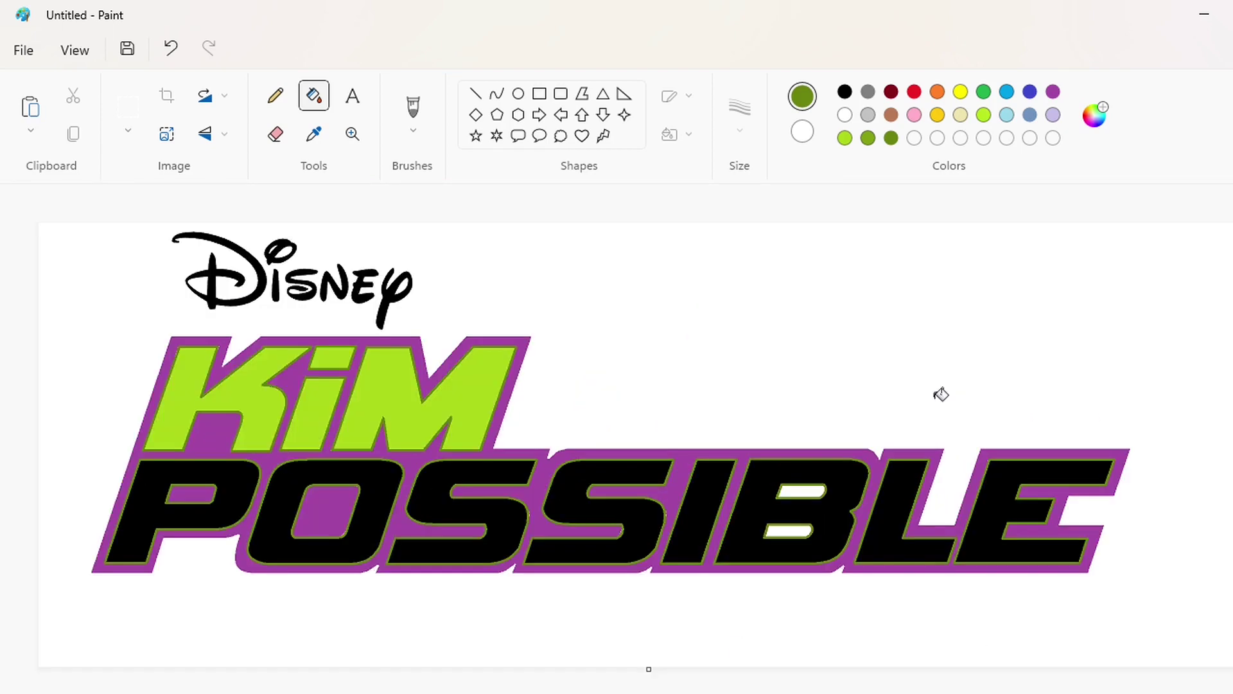
# Step: Fill the black bodies of all the letters in POSSIBLE with the custom lime color
pyautogui.click(845, 138)
pyautogui.click(229, 493)
pyautogui.click(262, 512)
pyautogui.click(421, 517)
pyautogui.click(560, 507)
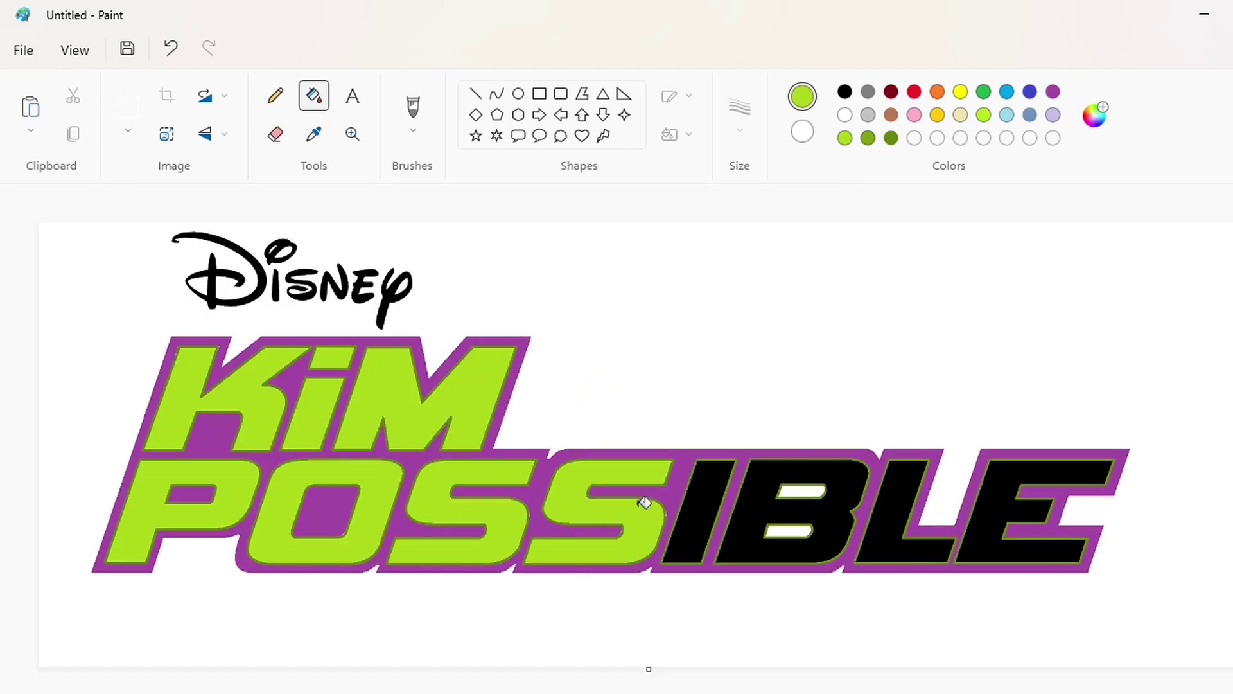
pyautogui.click(702, 504)
pyautogui.click(787, 503)
pyautogui.click(894, 508)
pyautogui.click(987, 515)
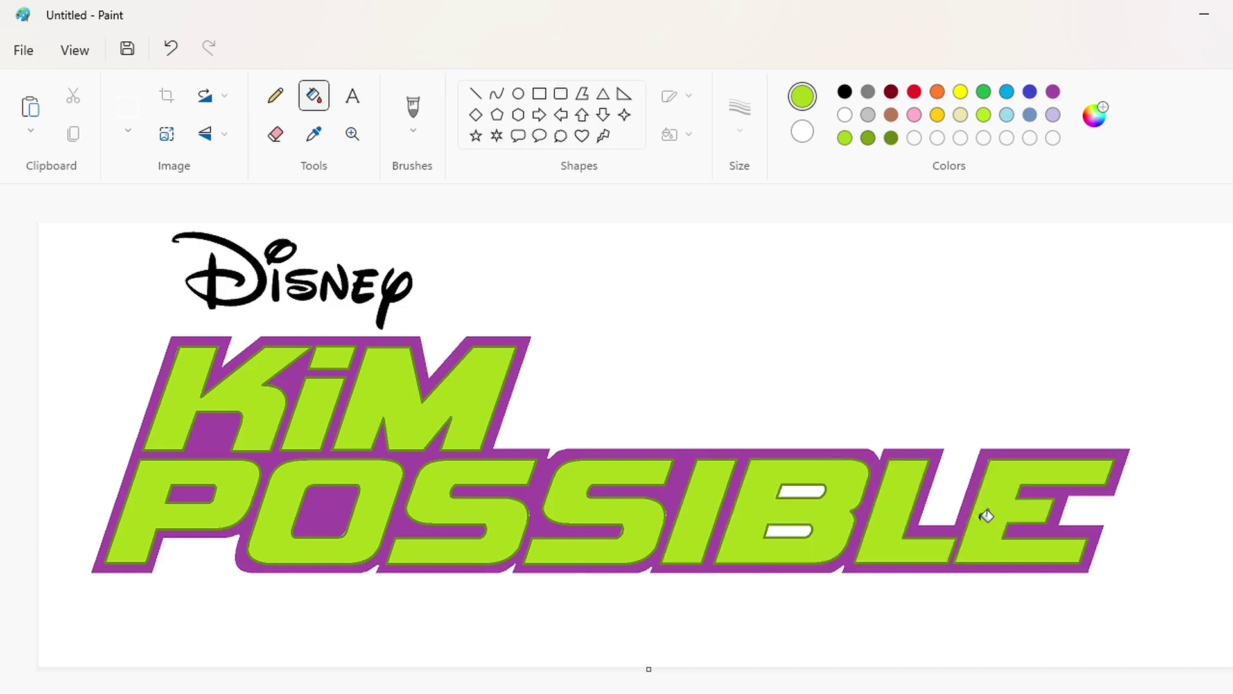
# Step: Fill the openings inside B, O and P and the purple border around the logo with black
pyautogui.click(845, 91)
pyautogui.click(807, 491)
pyautogui.click(797, 528)
pyautogui.click(312, 526)
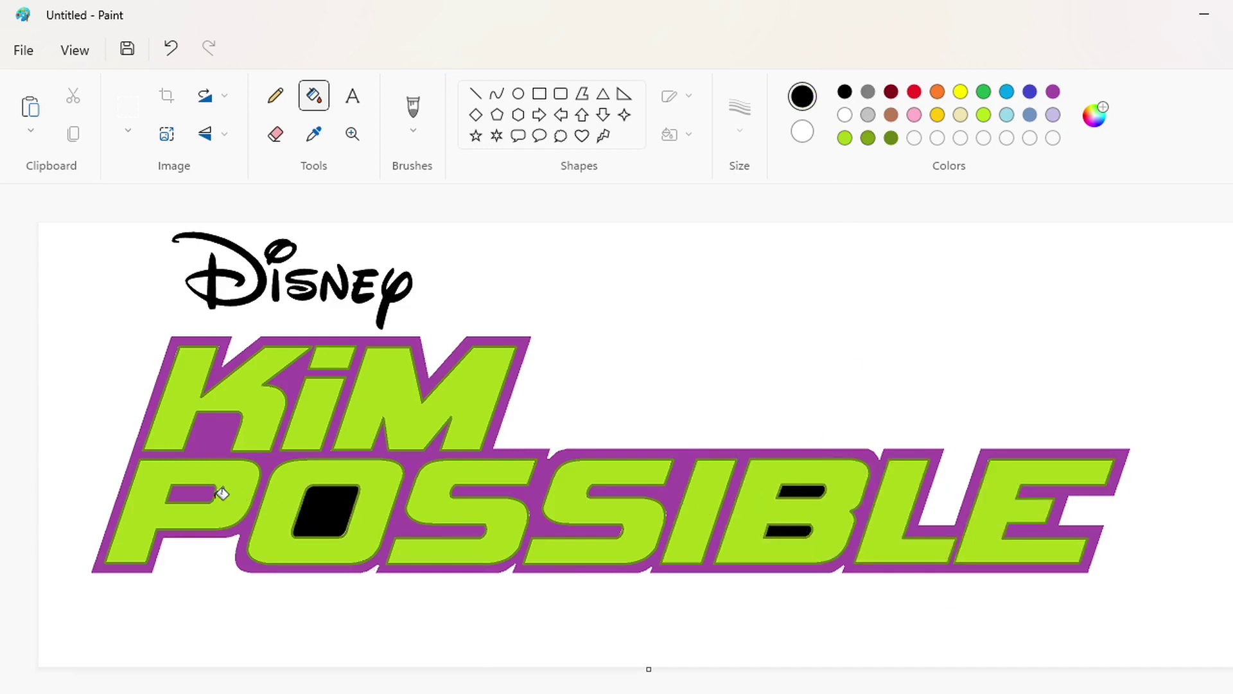
pyautogui.click(219, 494)
pyautogui.click(422, 348)
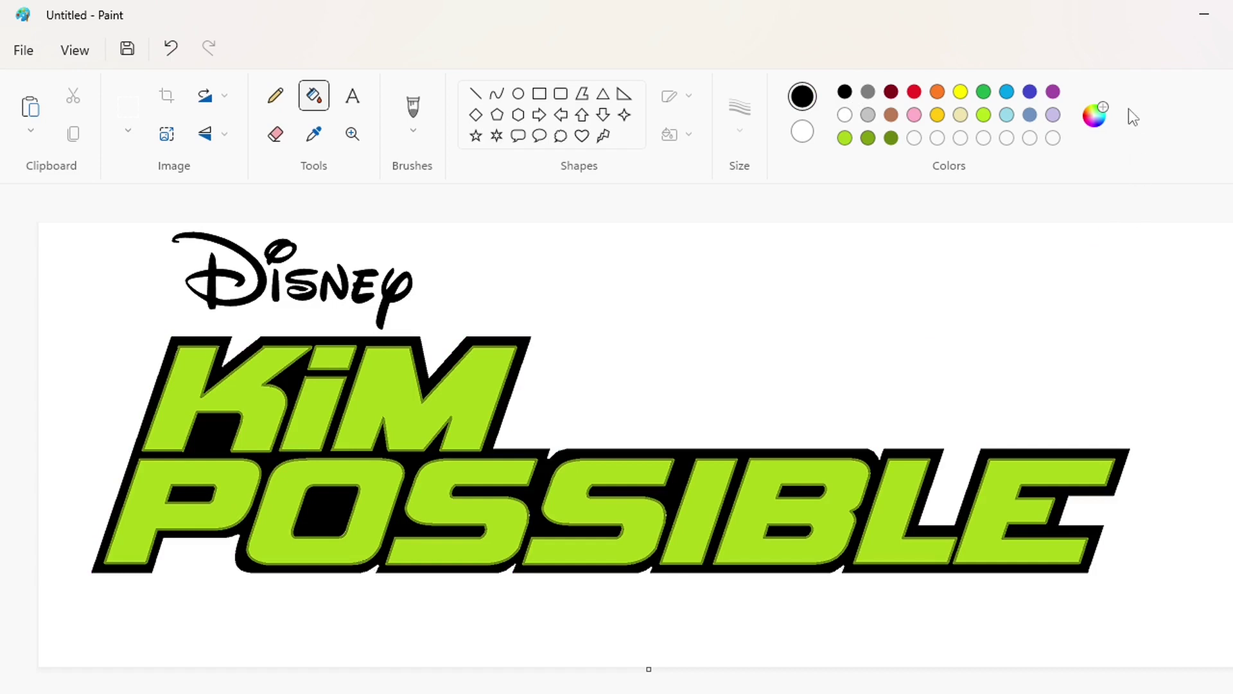